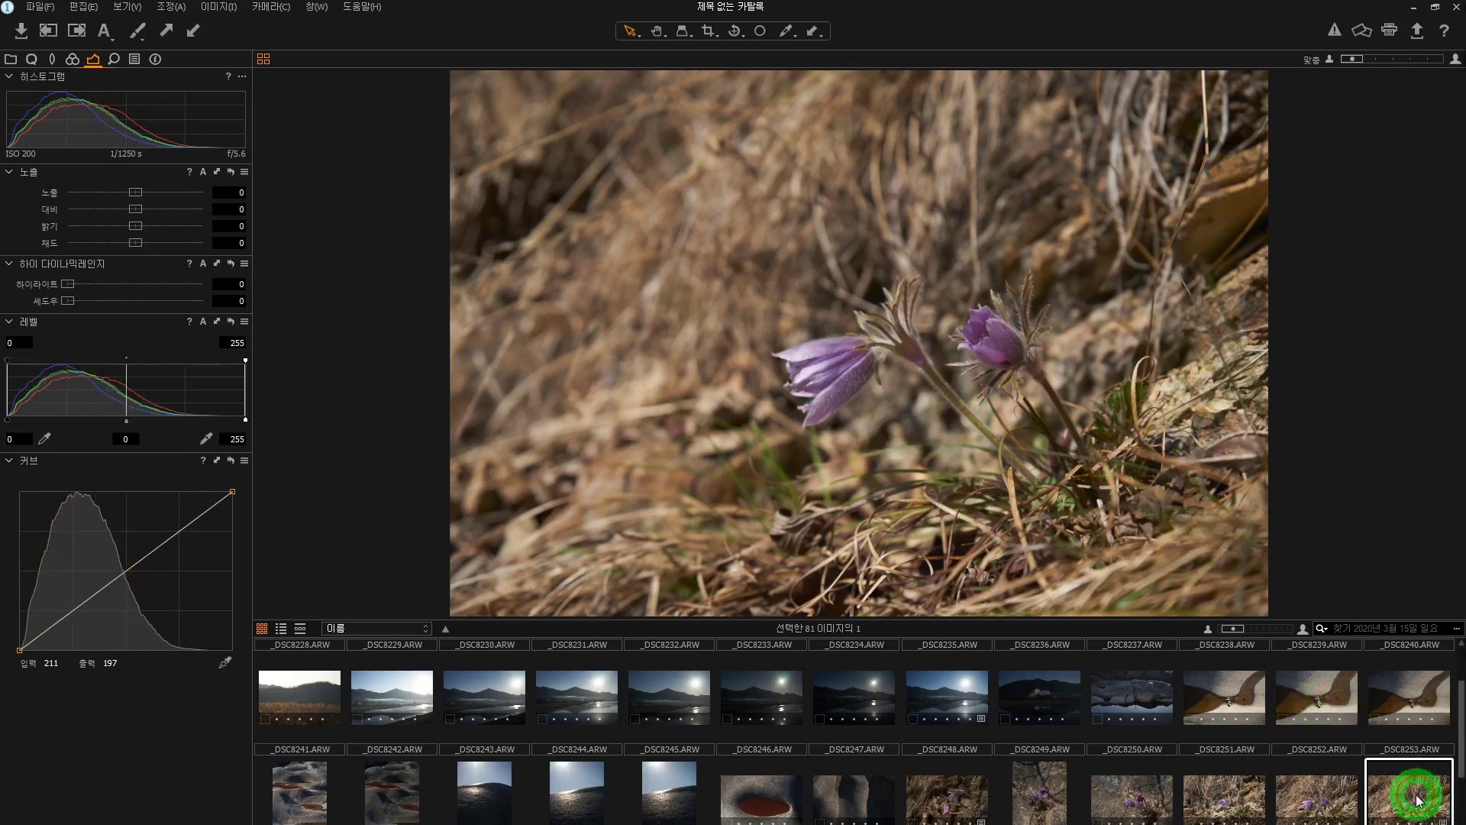
Compare the composition and background of the three dark close-ups of the single purple flower
scroll(1417, 798, "down", 1)
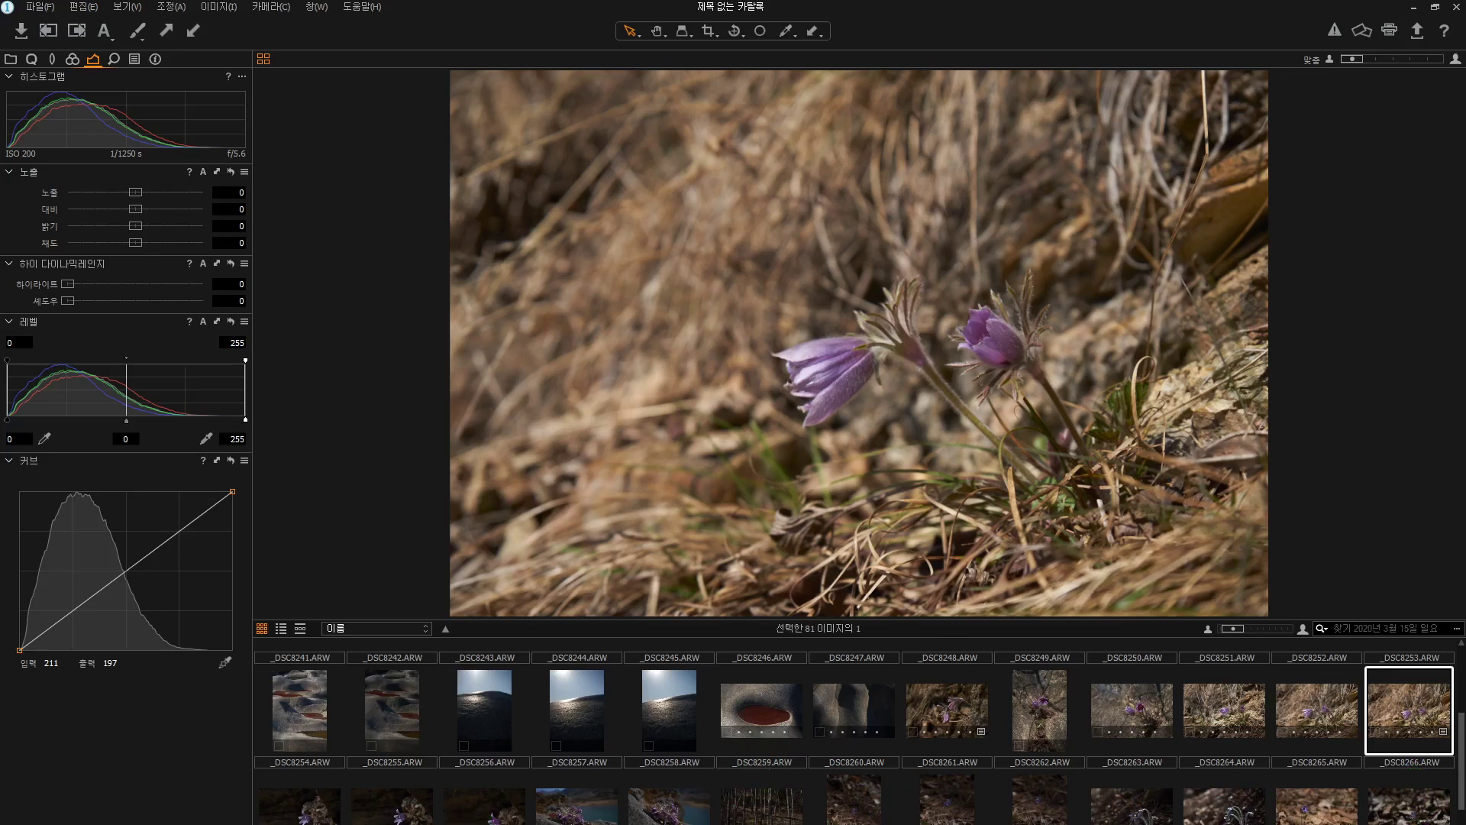
left_click(393, 814)
left_click(304, 815)
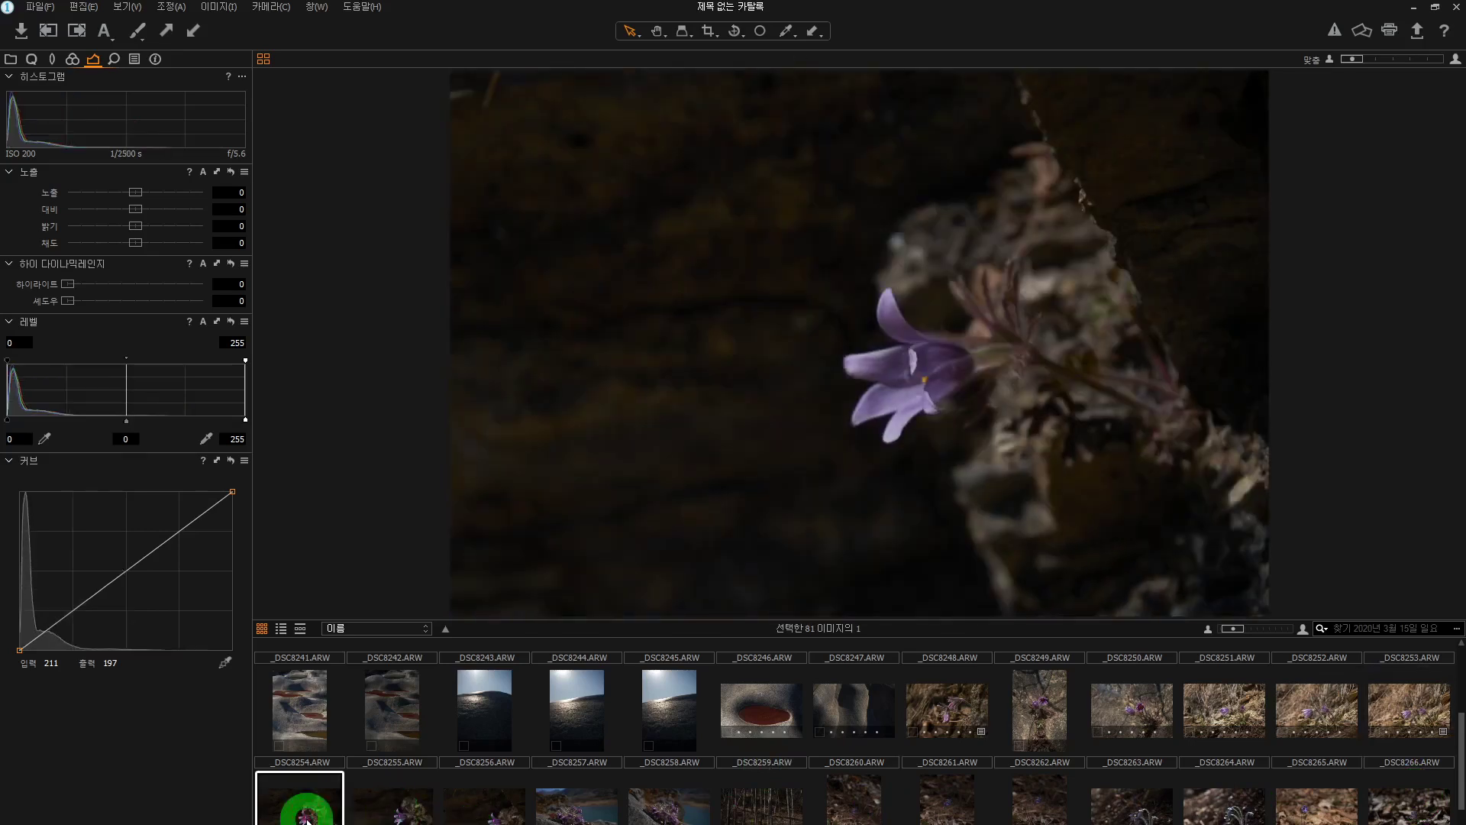
left_click(409, 815)
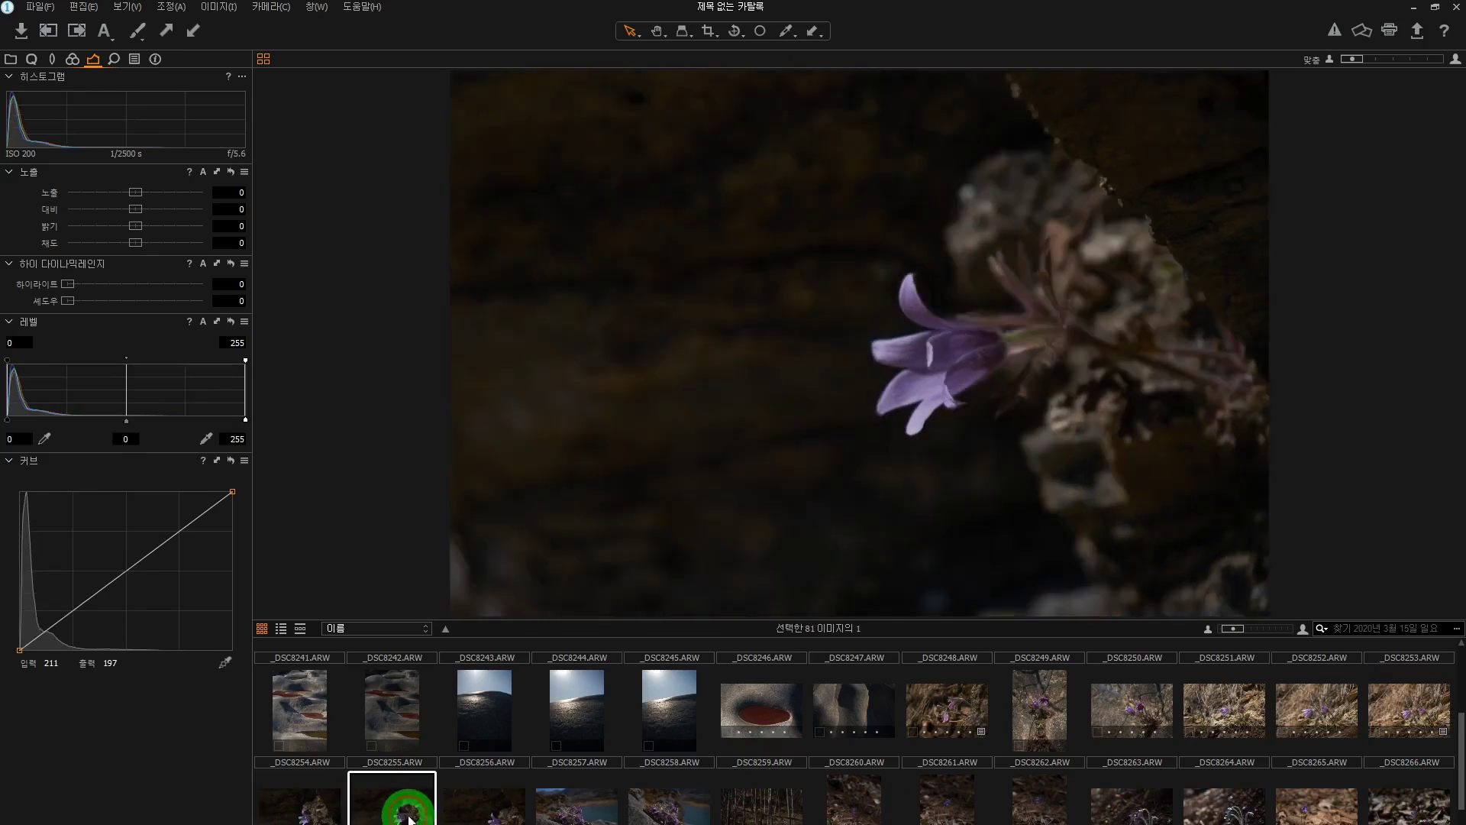
left_click(477, 814)
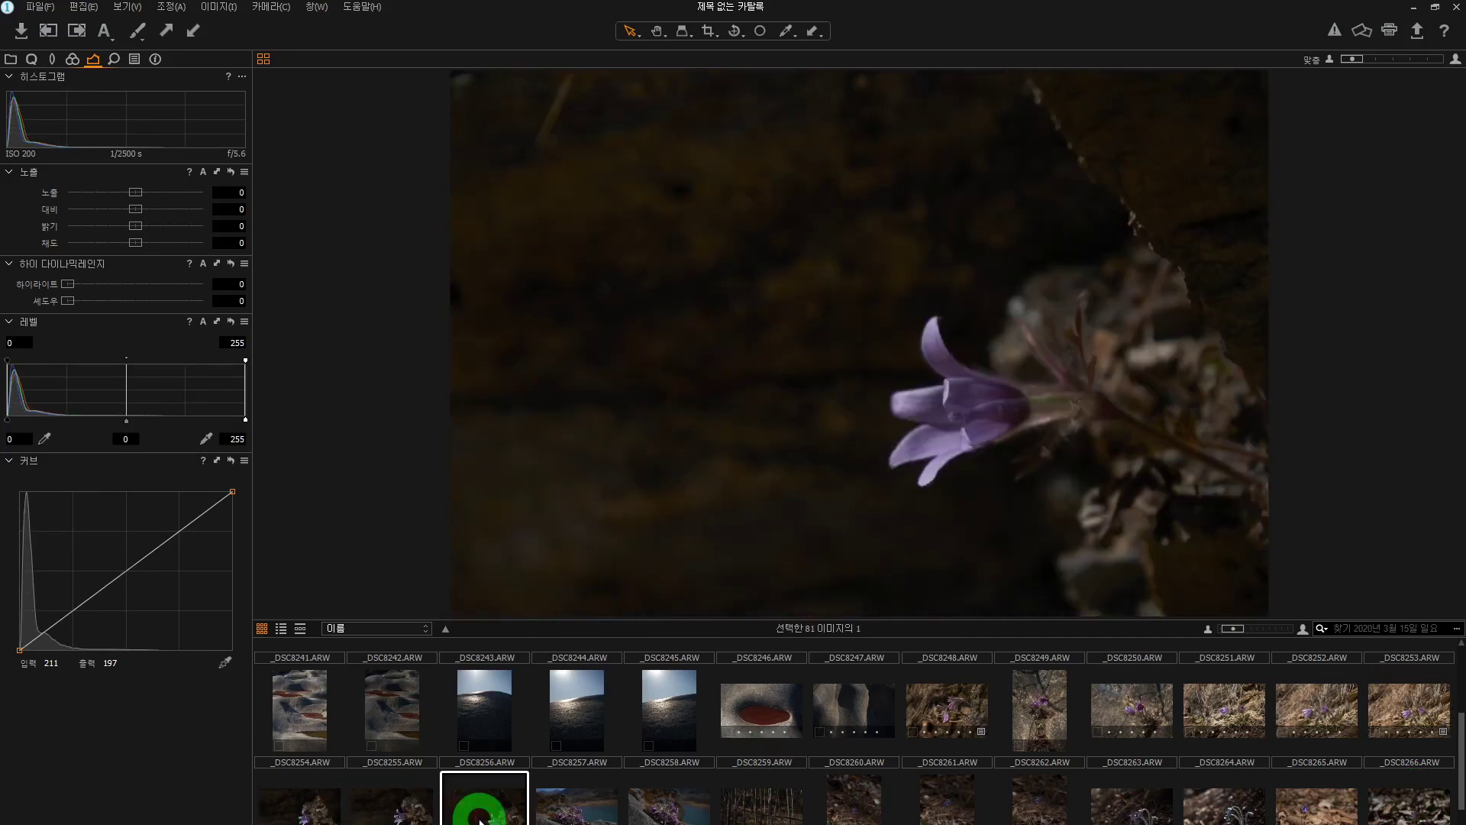
left_click(385, 816)
left_click(333, 814)
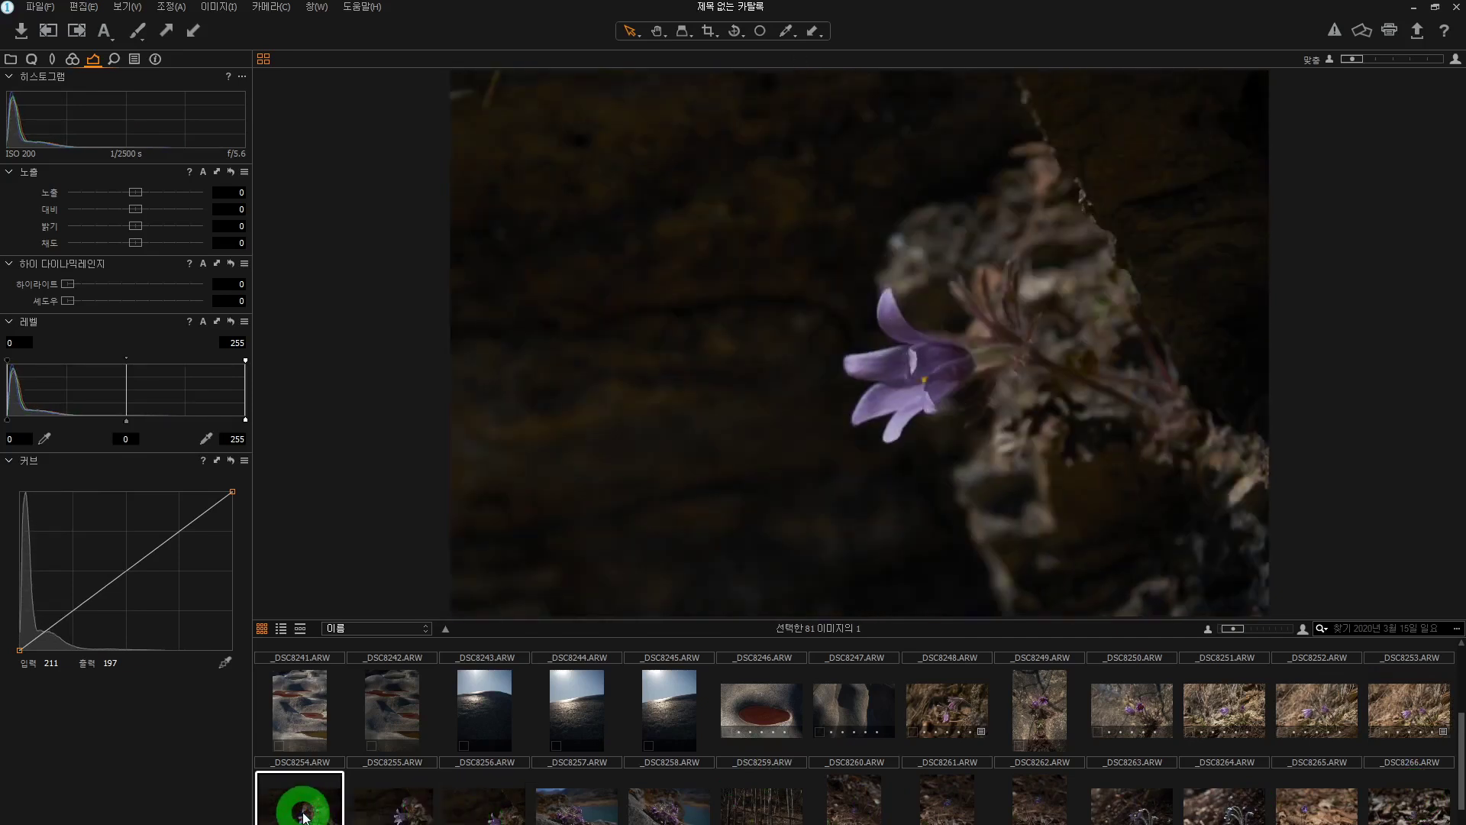
left_click(406, 809)
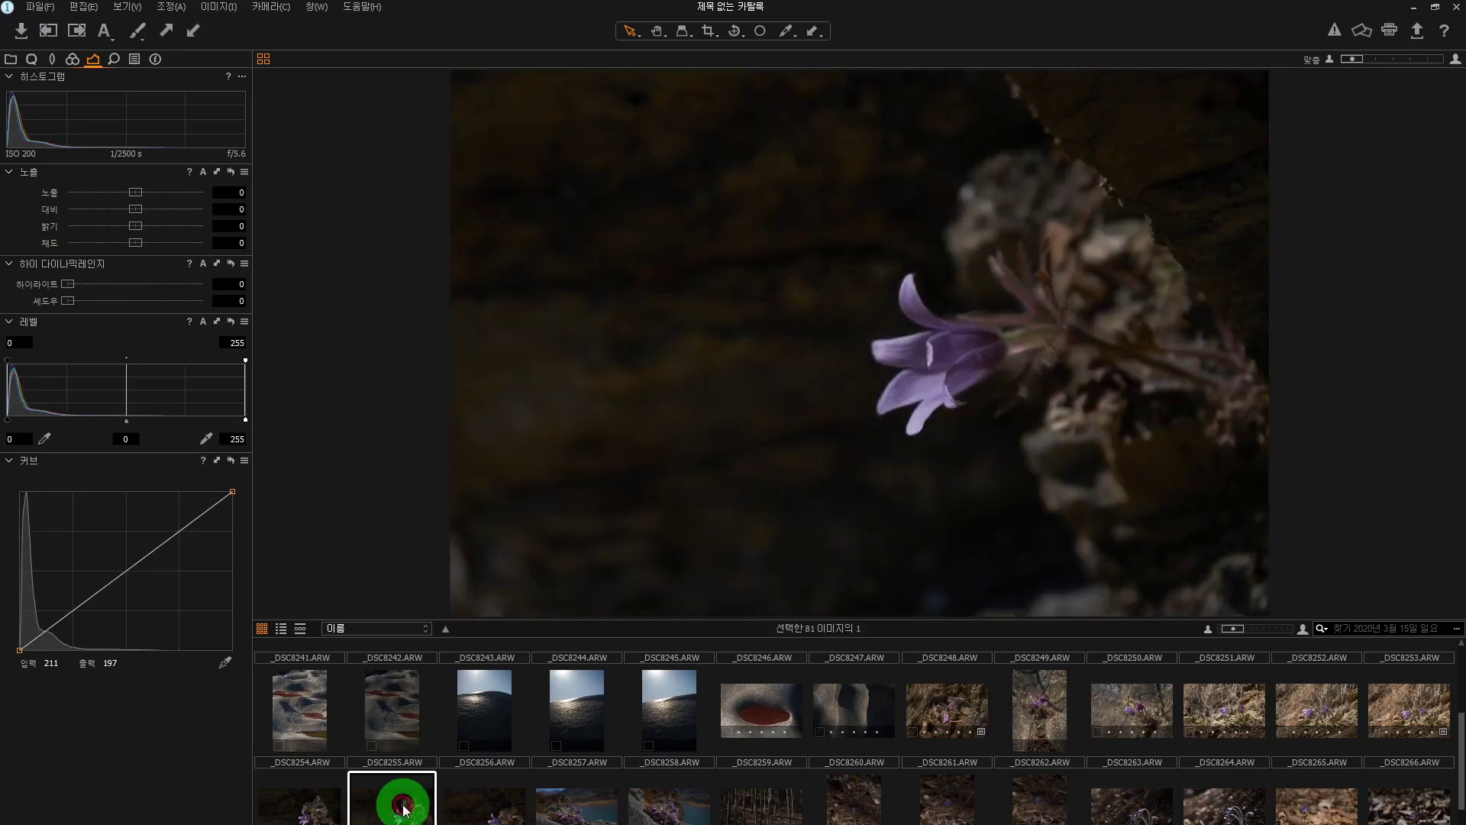
left_click(481, 806)
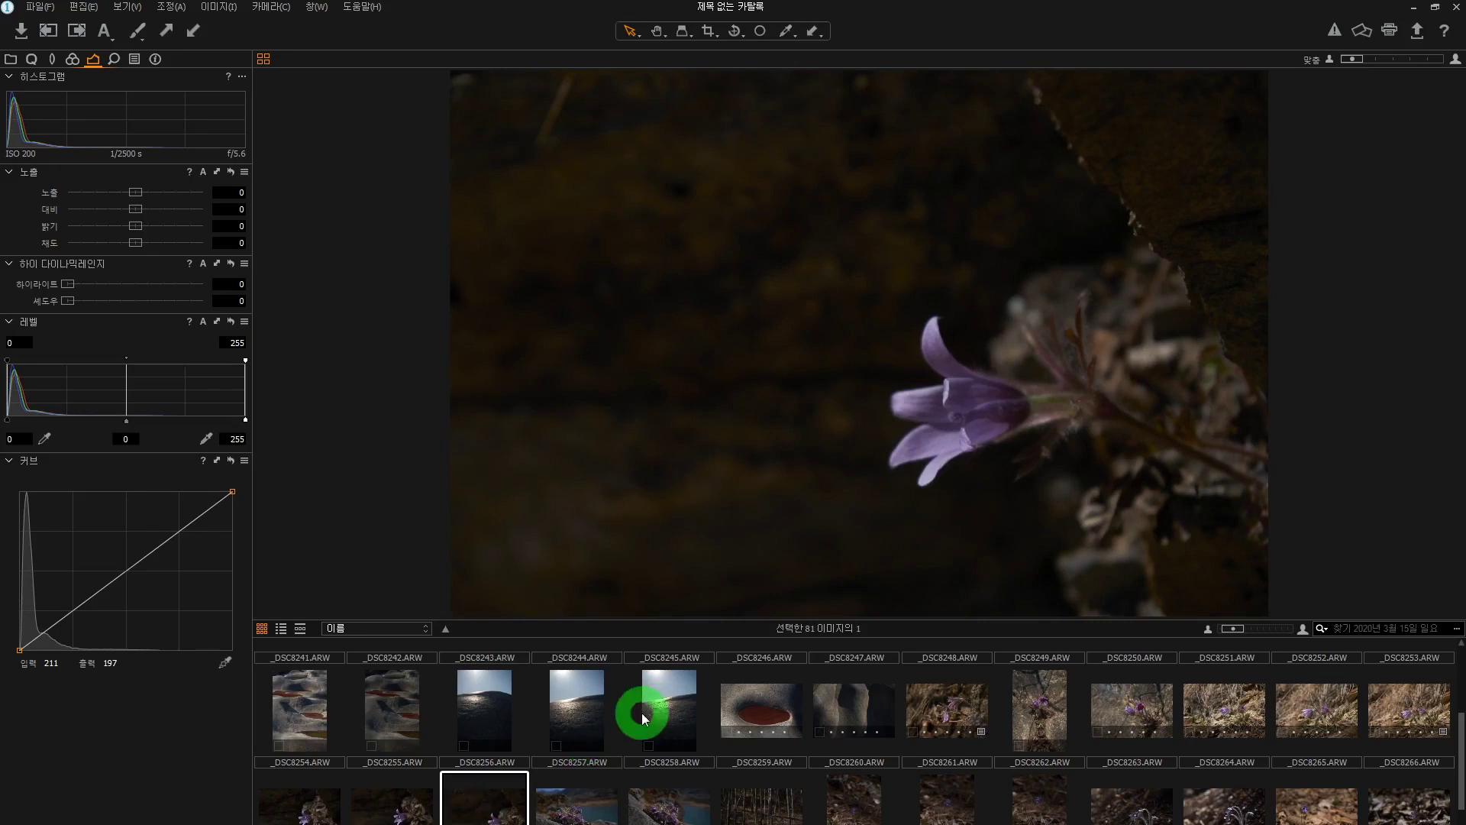
left_click(397, 814)
left_click(304, 808)
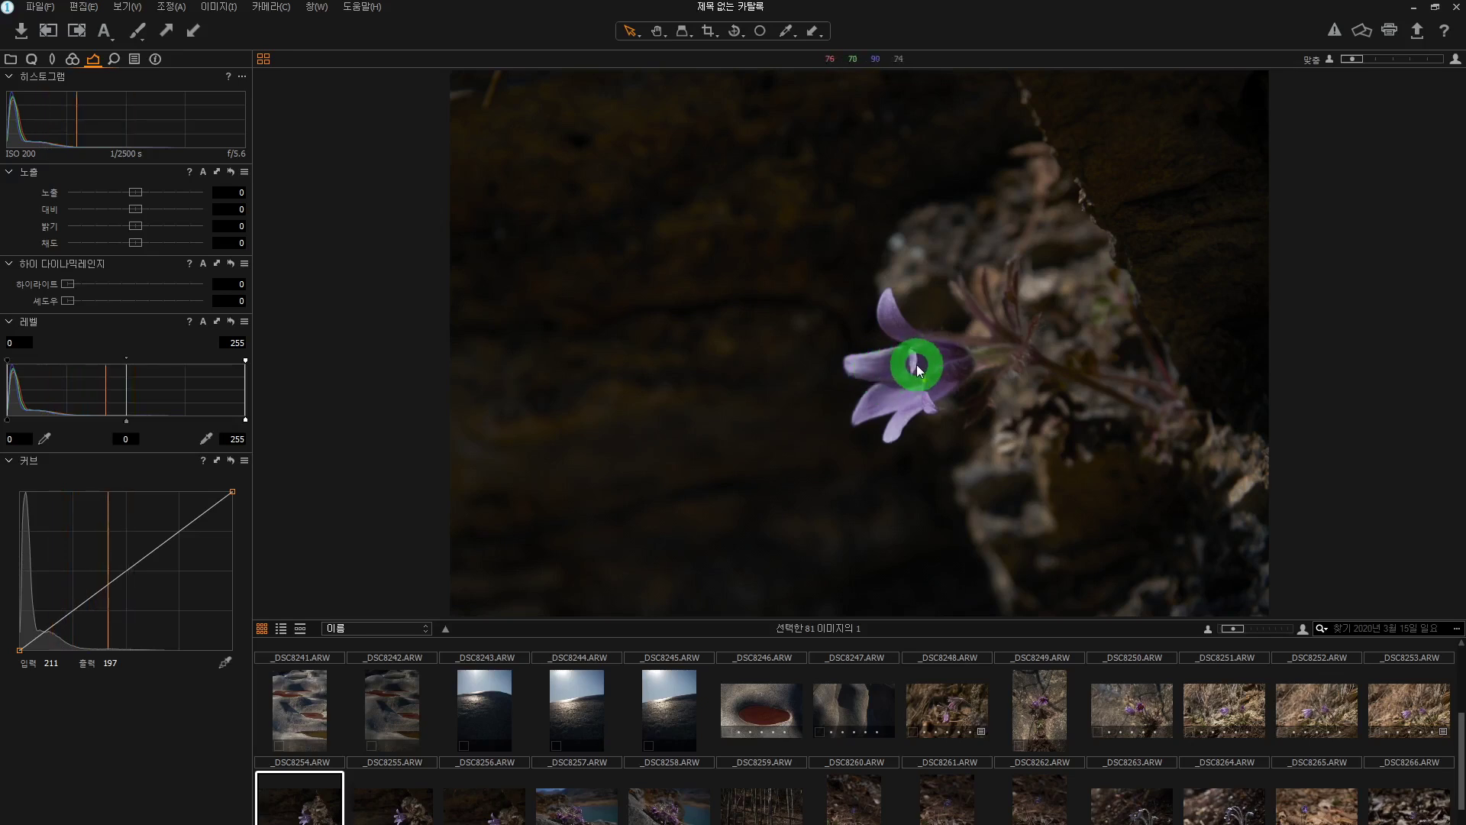
left_click_drag(917, 364, 904, 399)
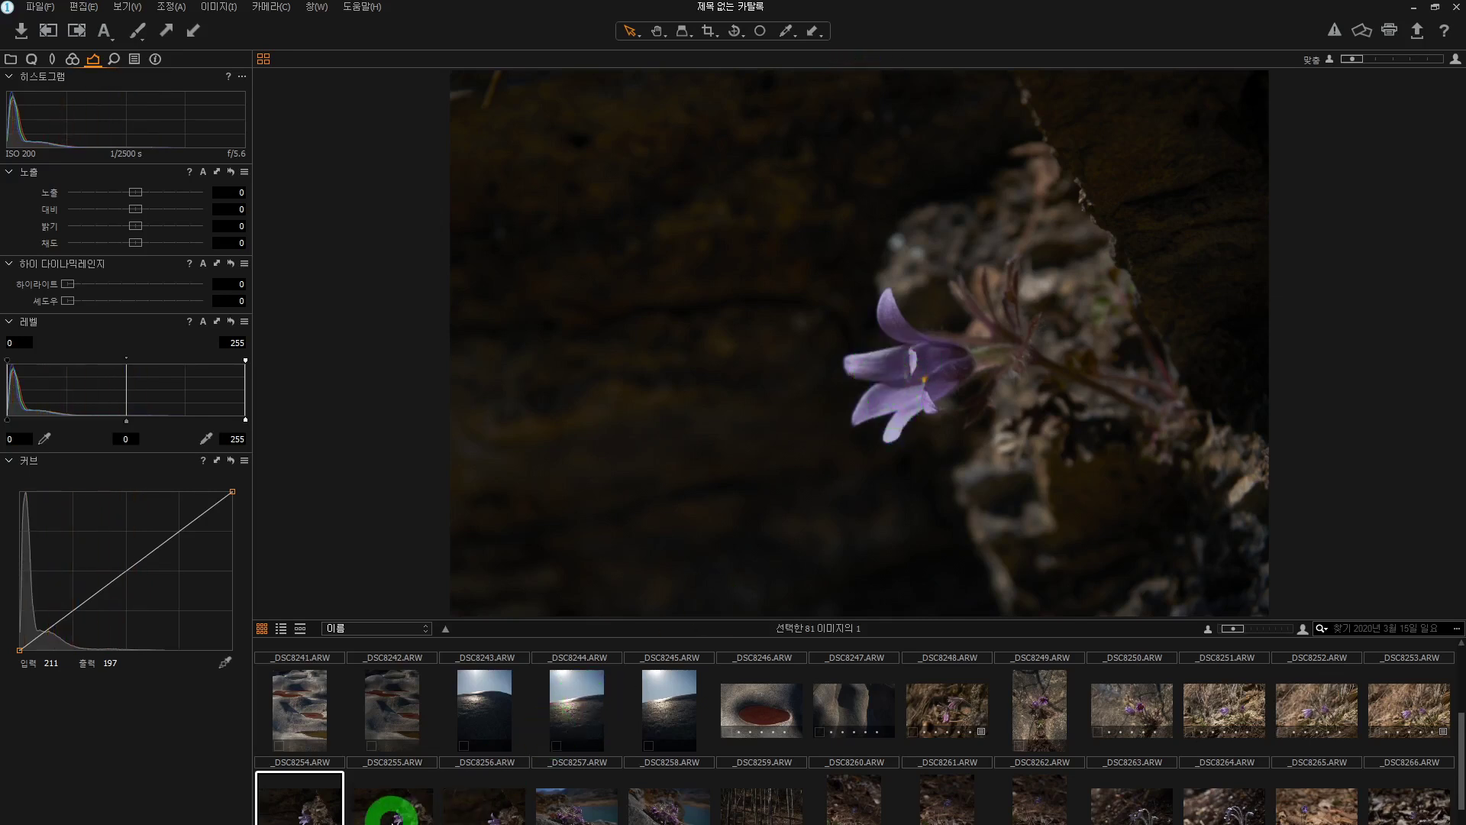
left_click(418, 813)
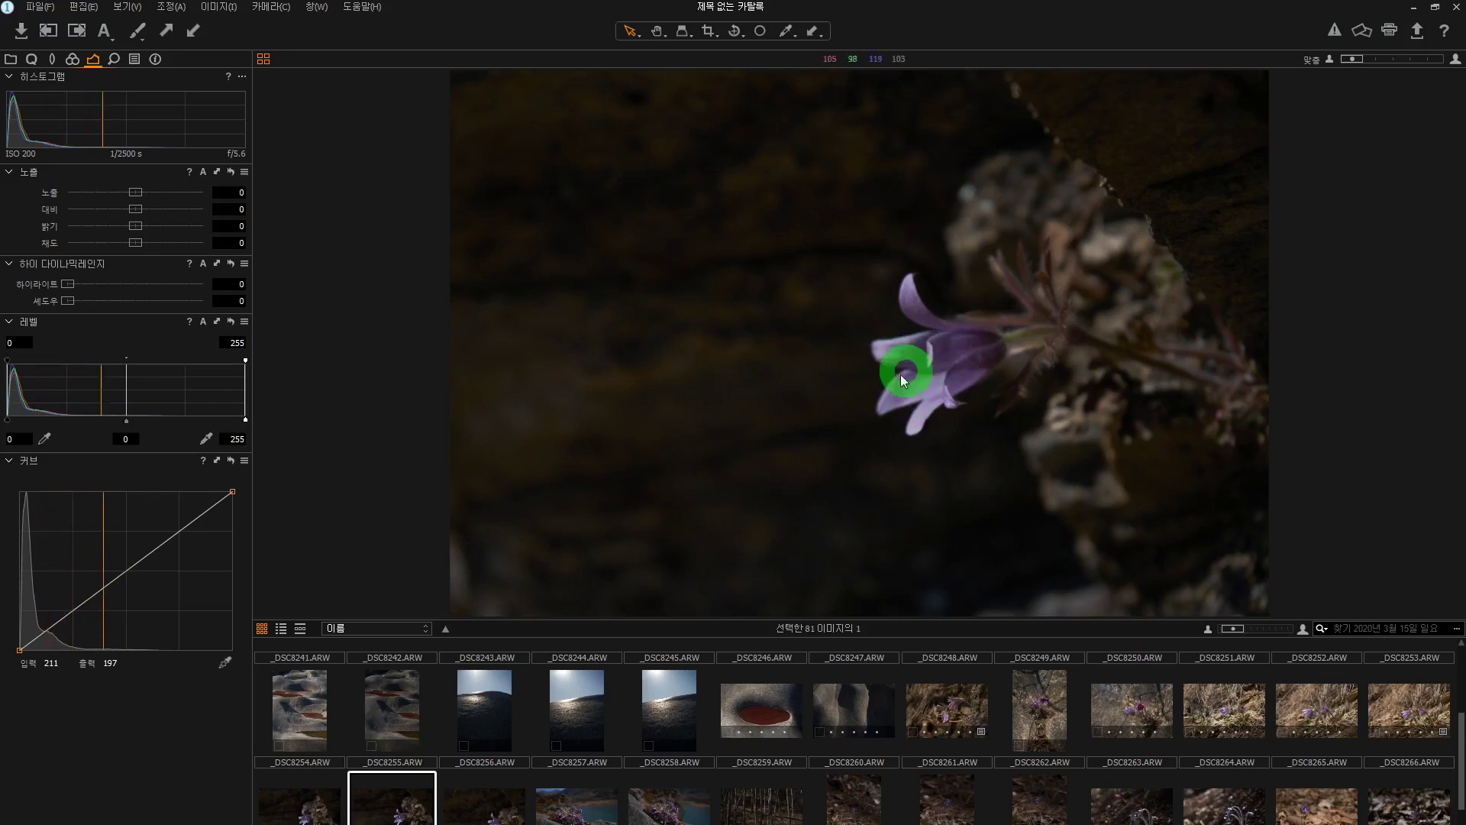
left_click(496, 809)
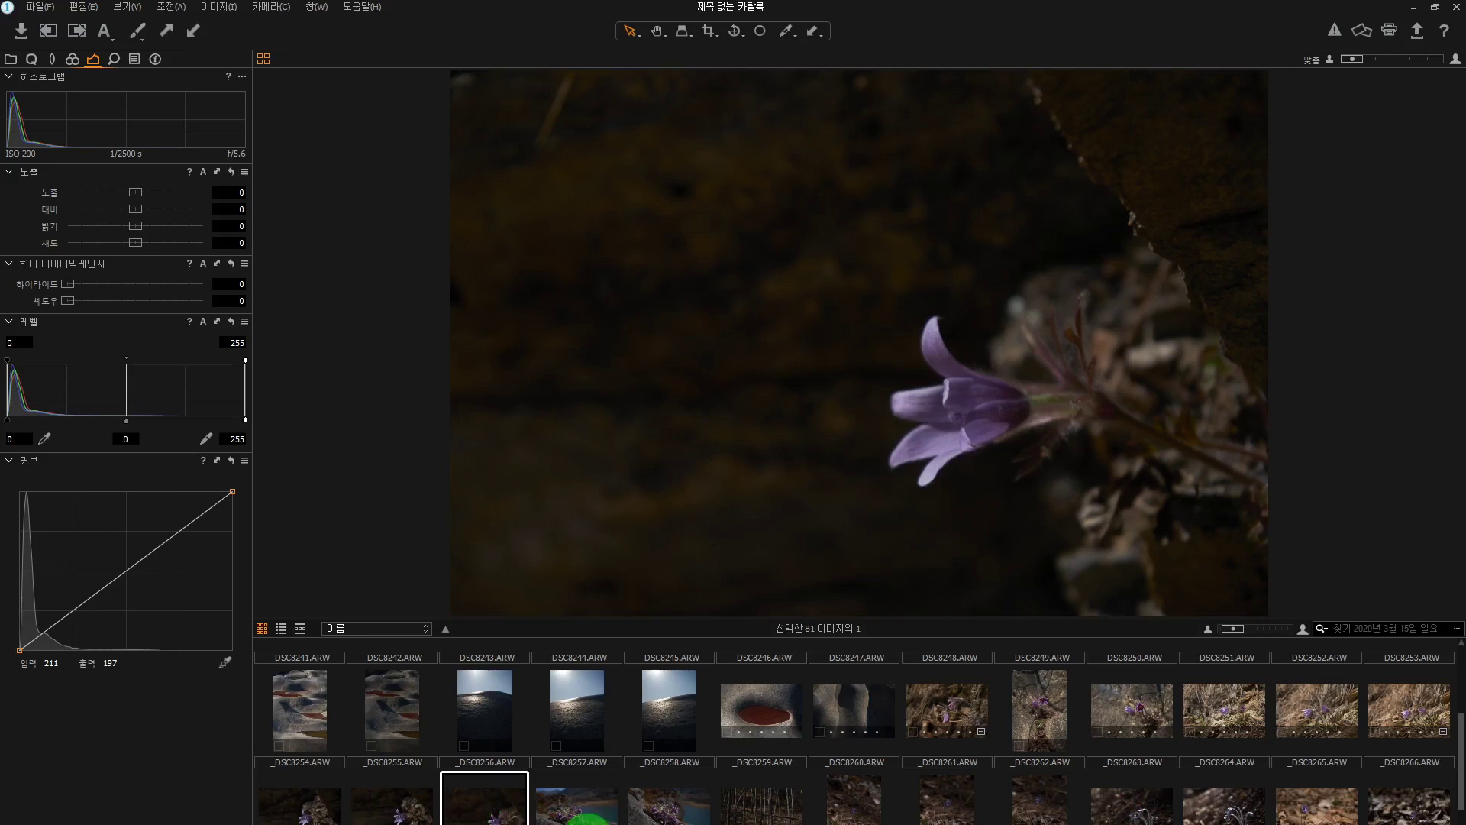
Examine the photos of the purple flower cluster on the rock and the small blue wildflowers on the forest floor
left_click(589, 817)
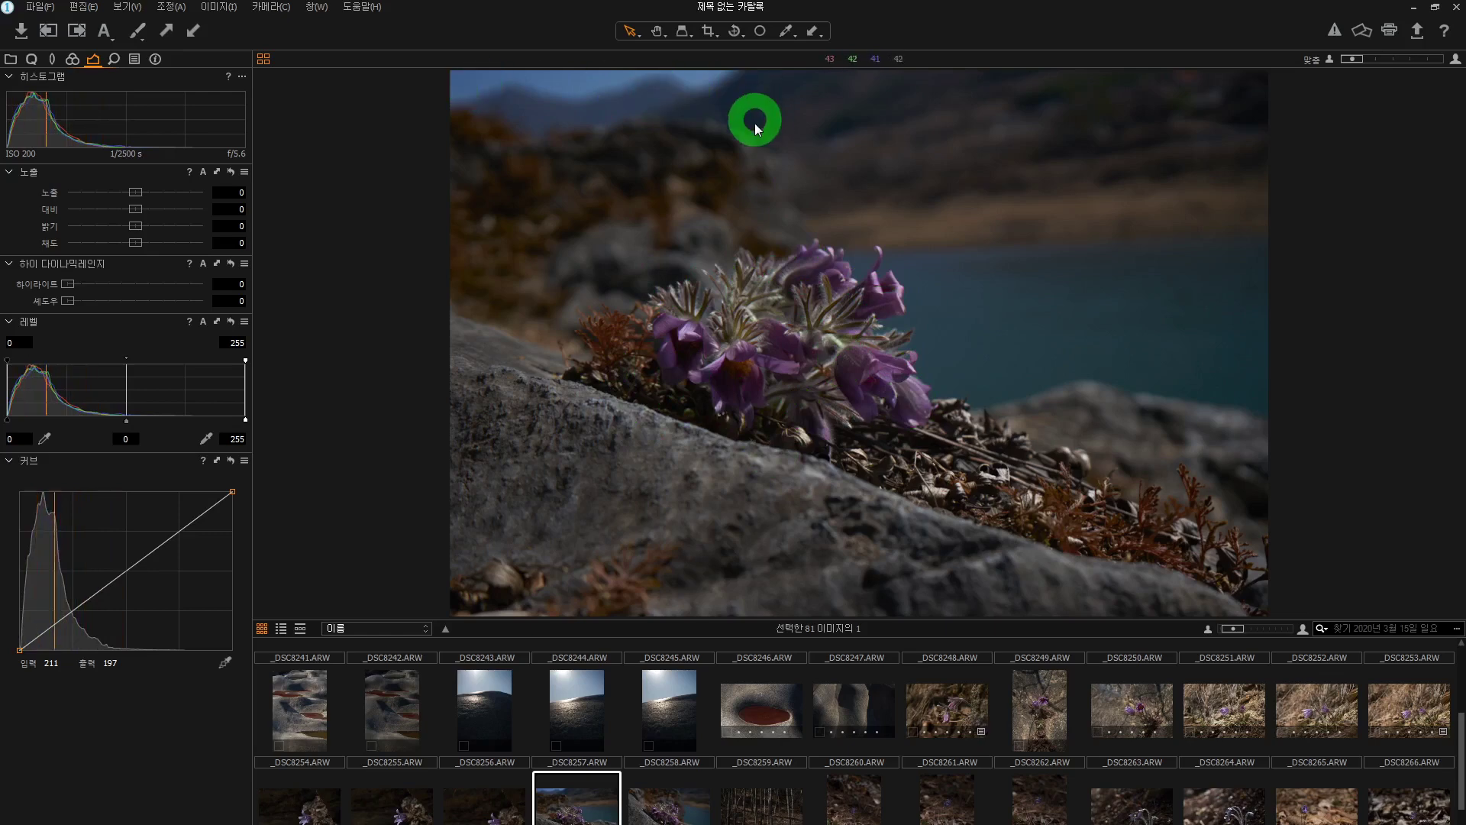
left_click(666, 793)
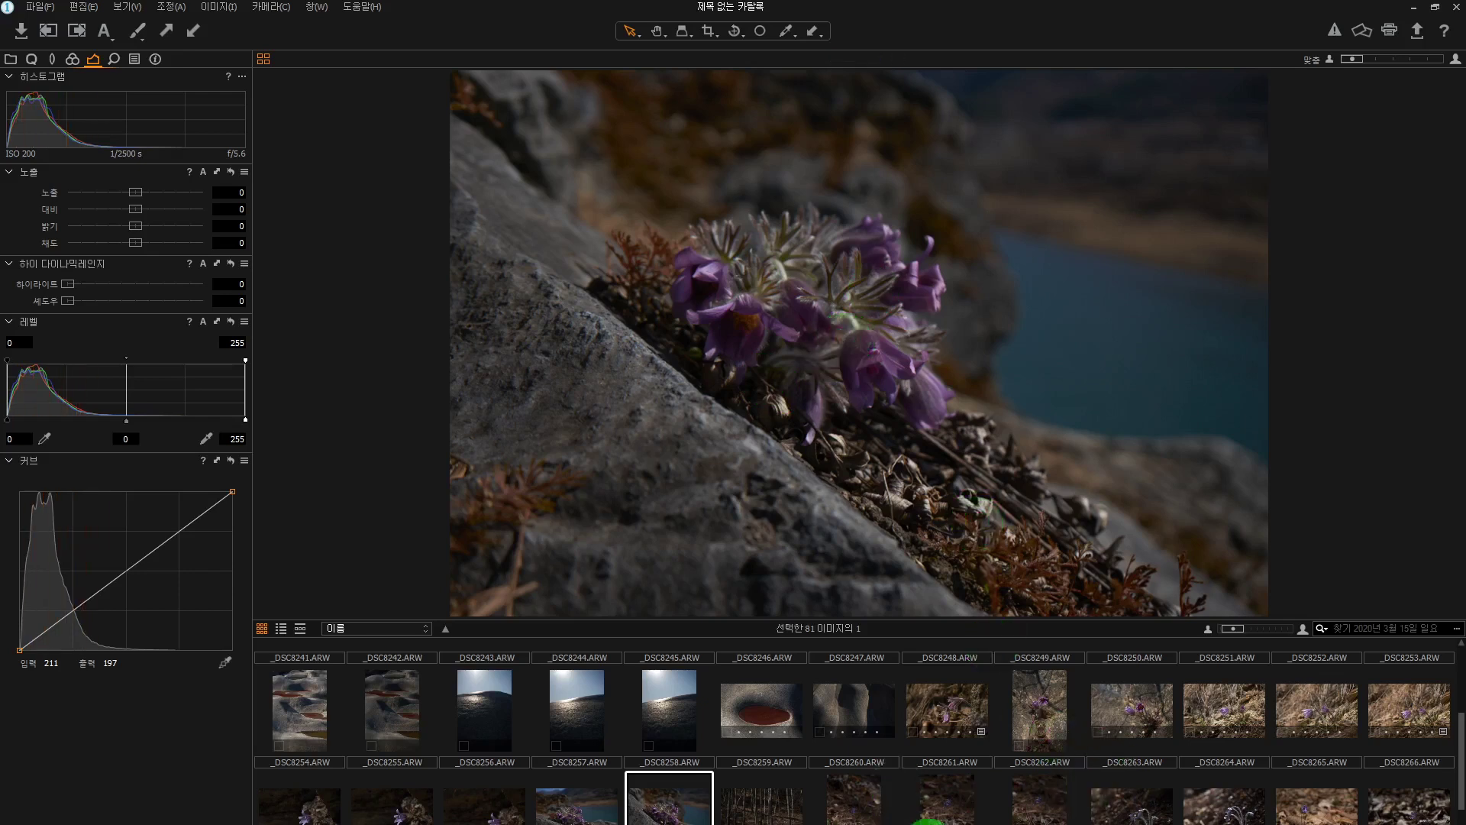
left_click(961, 818)
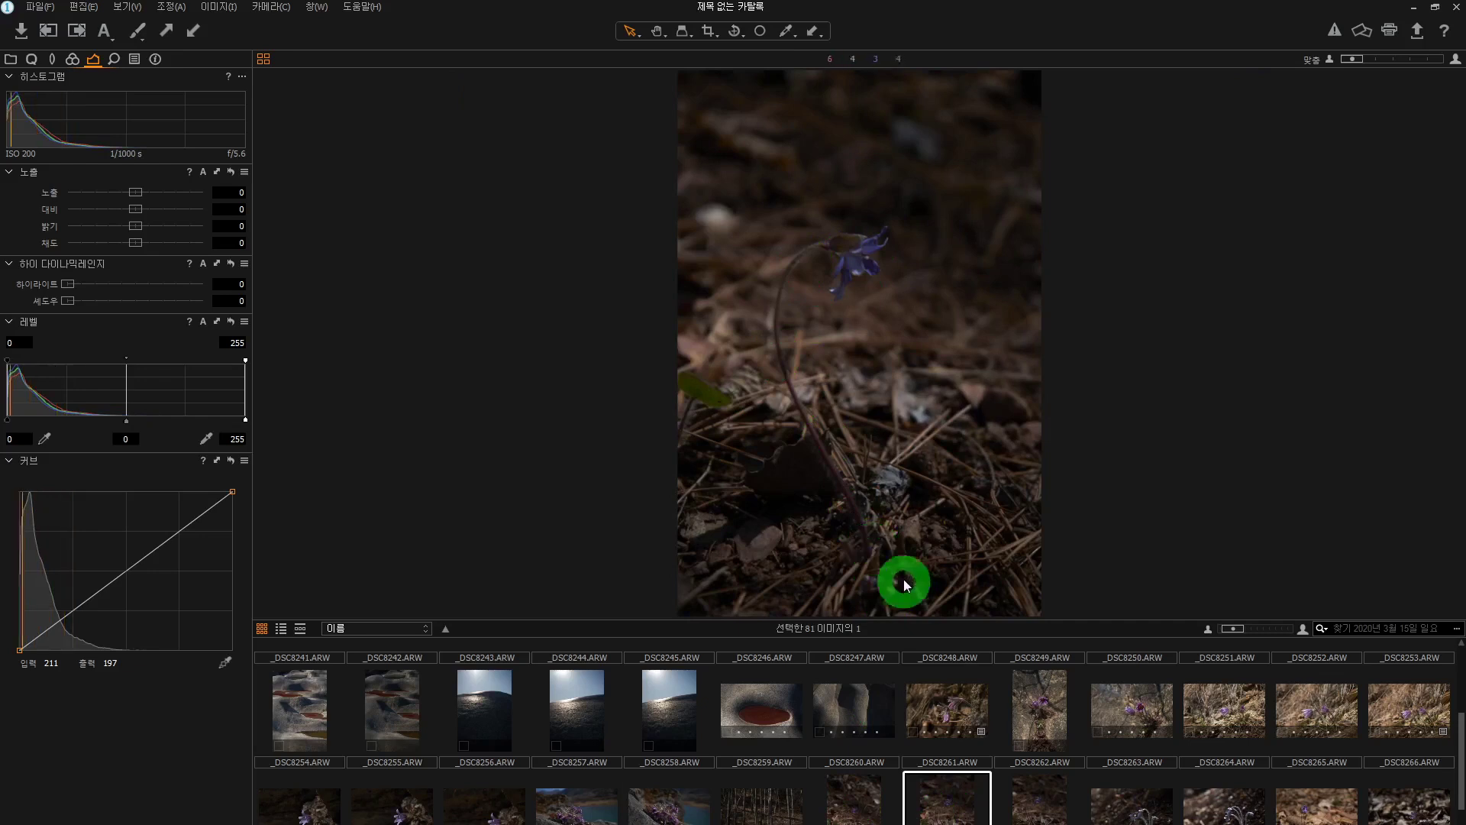
left_click(1148, 814)
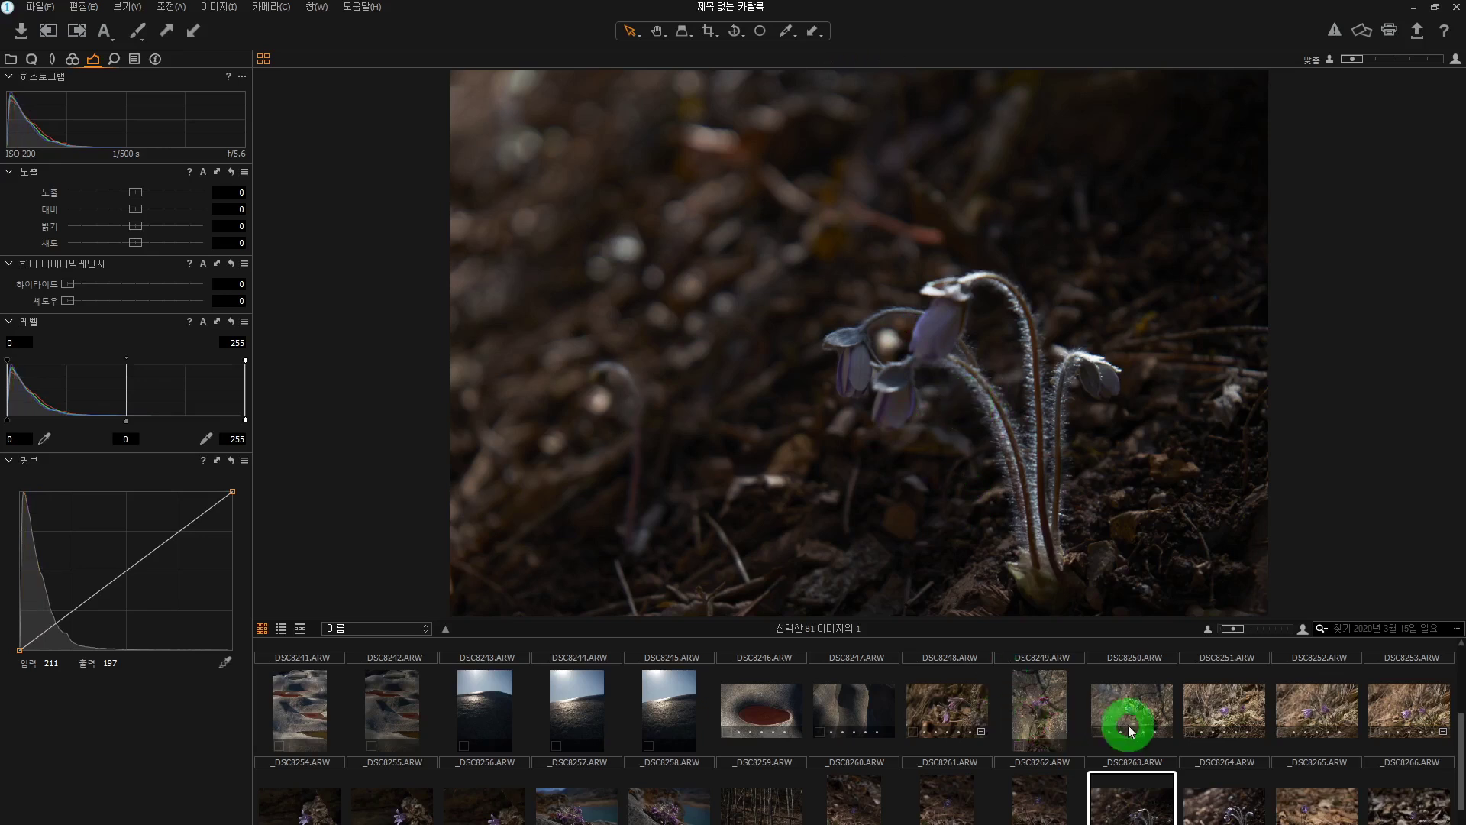
left_click(1038, 809)
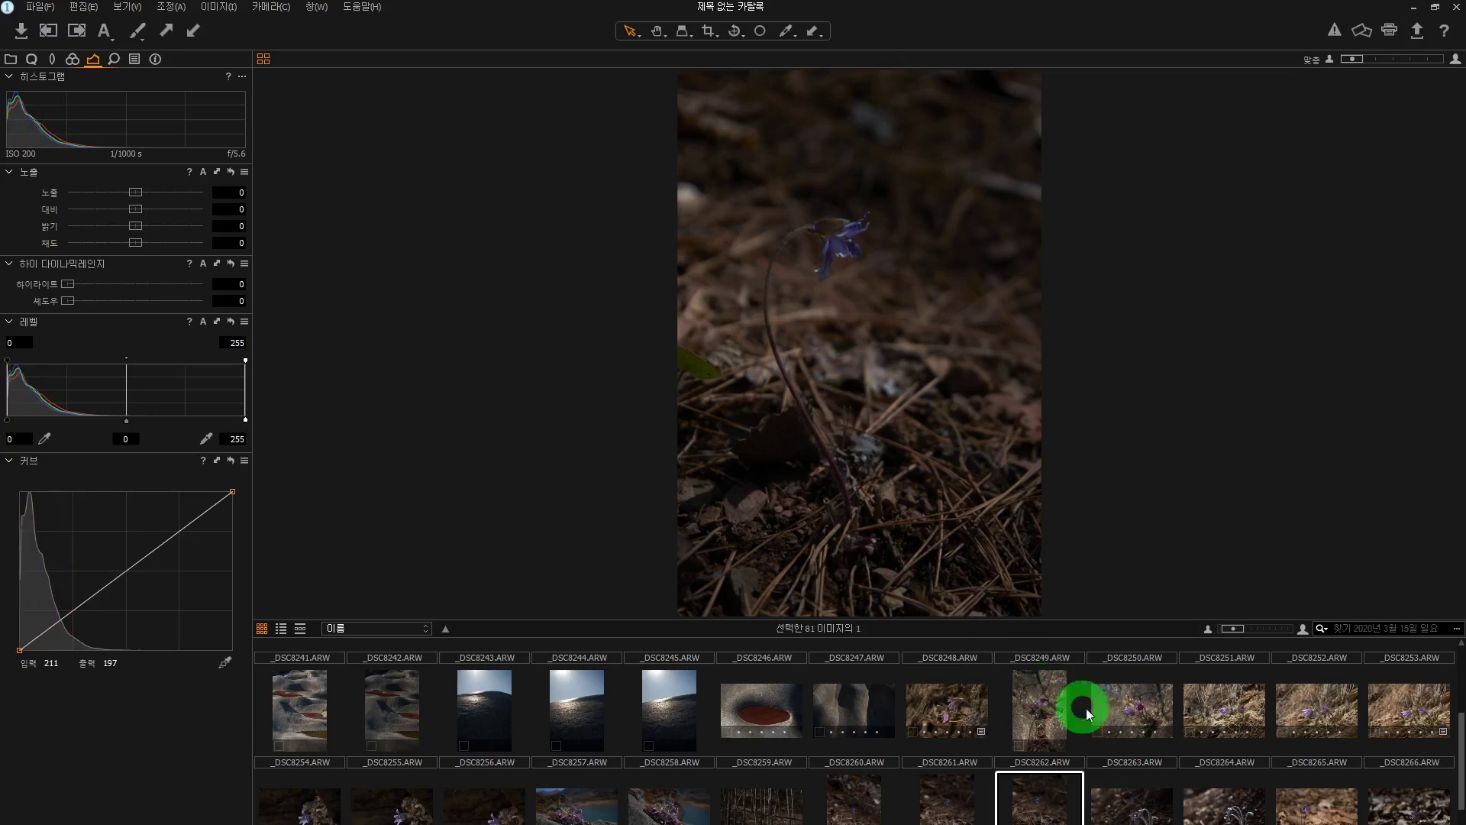
left_click(1144, 795)
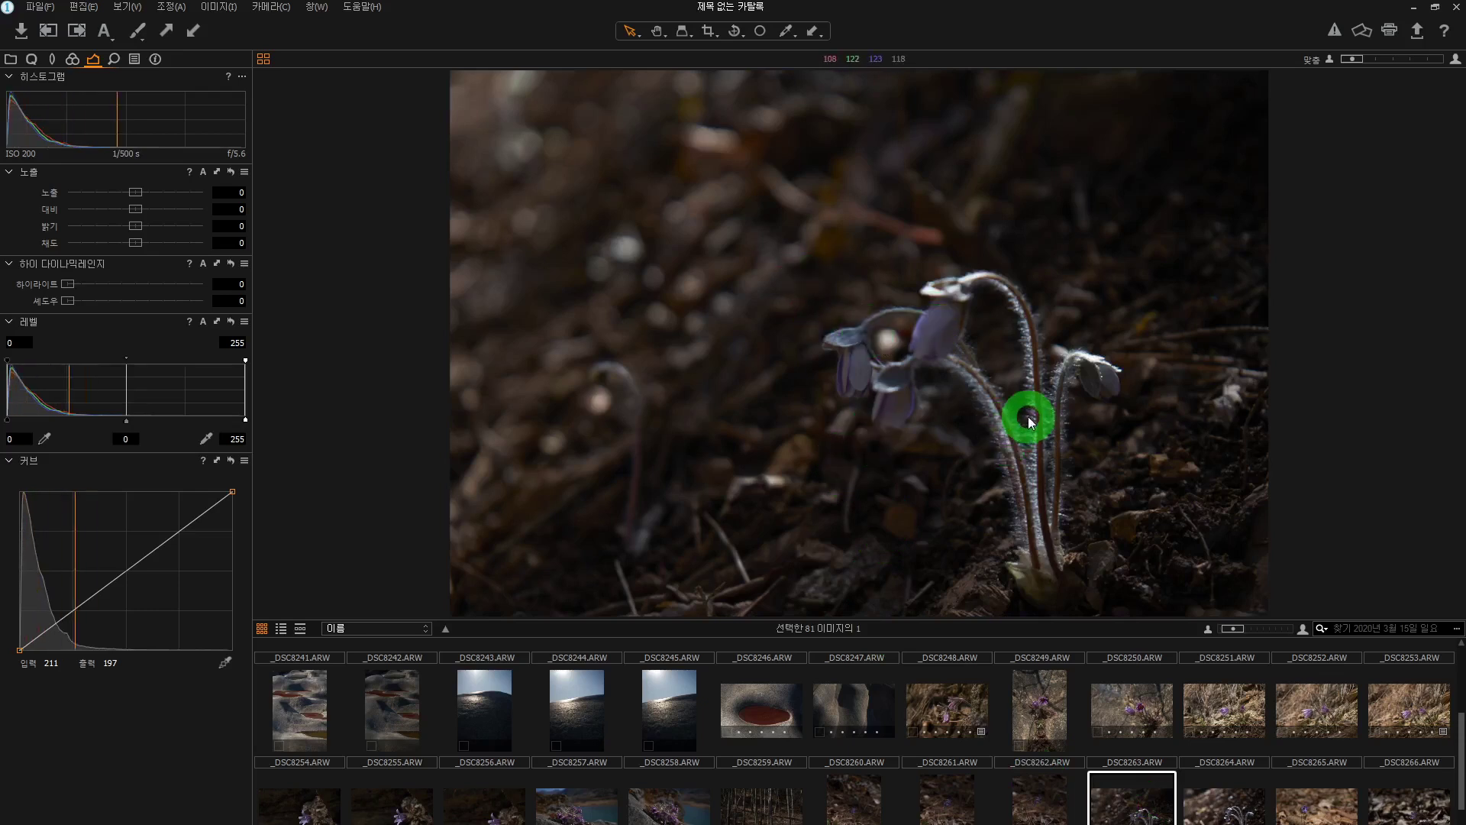
left_click(1193, 756)
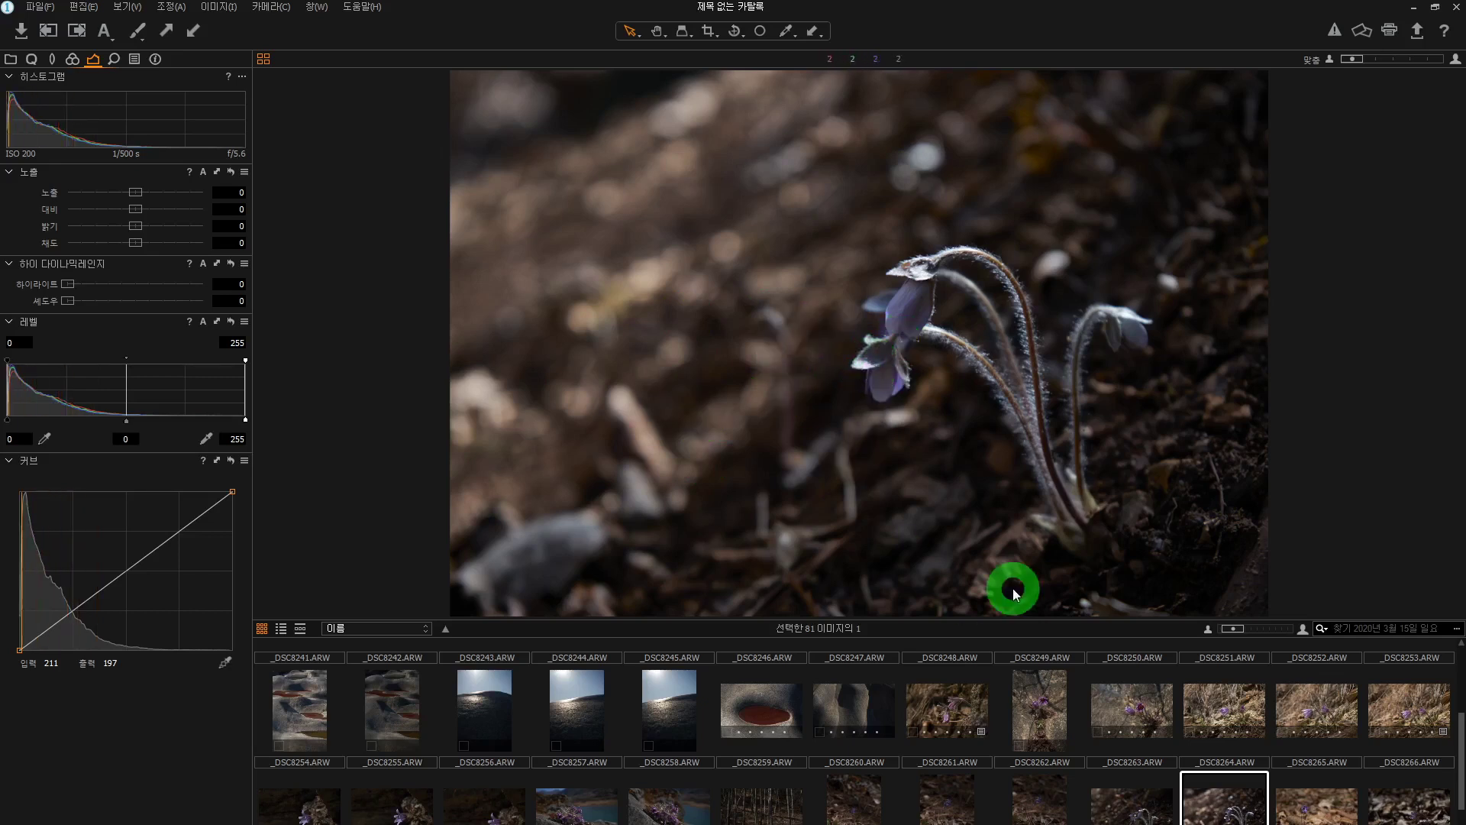
scroll(1231, 811, "down", 5)
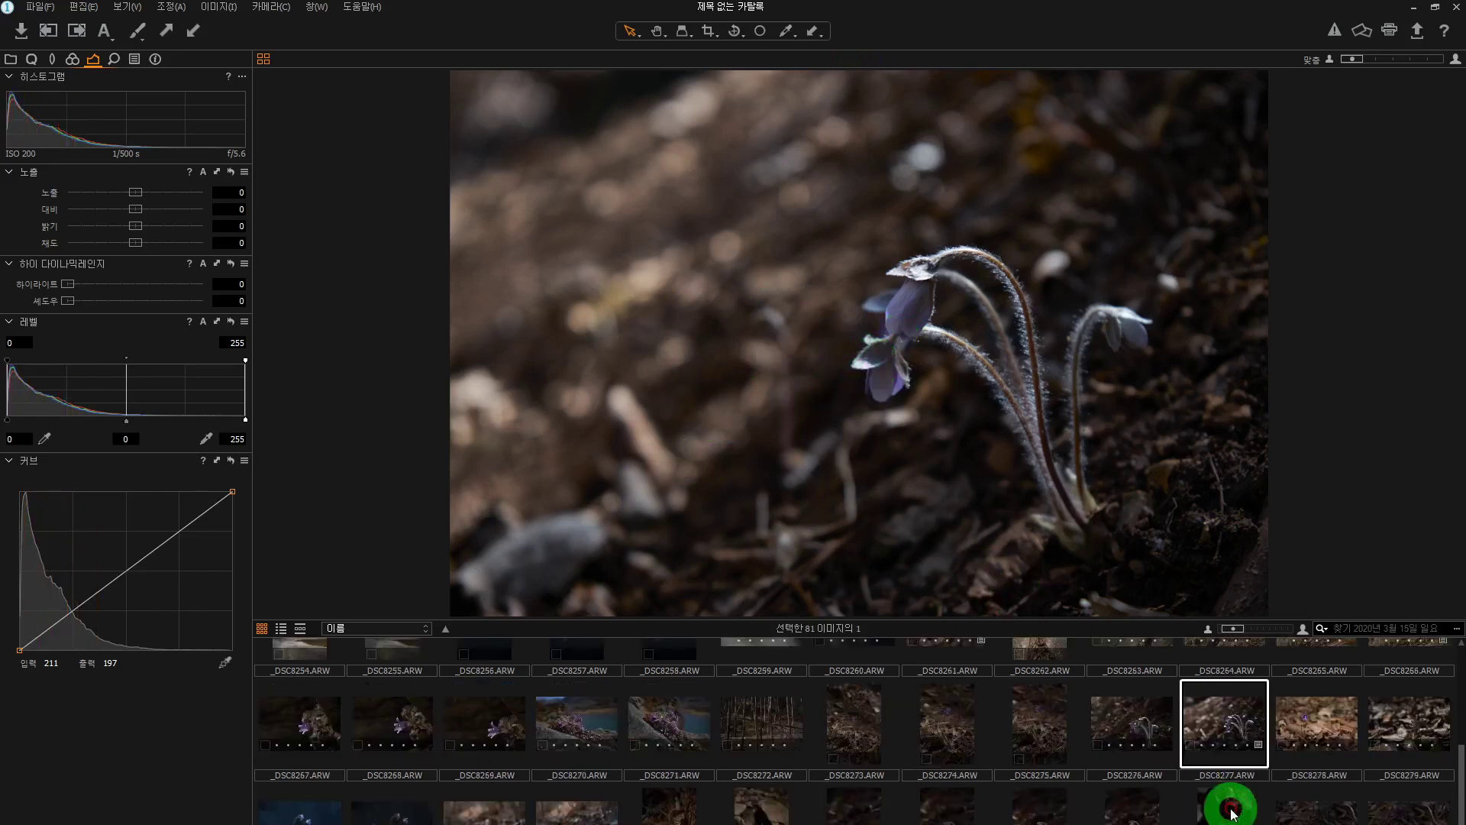
left_click(1194, 768)
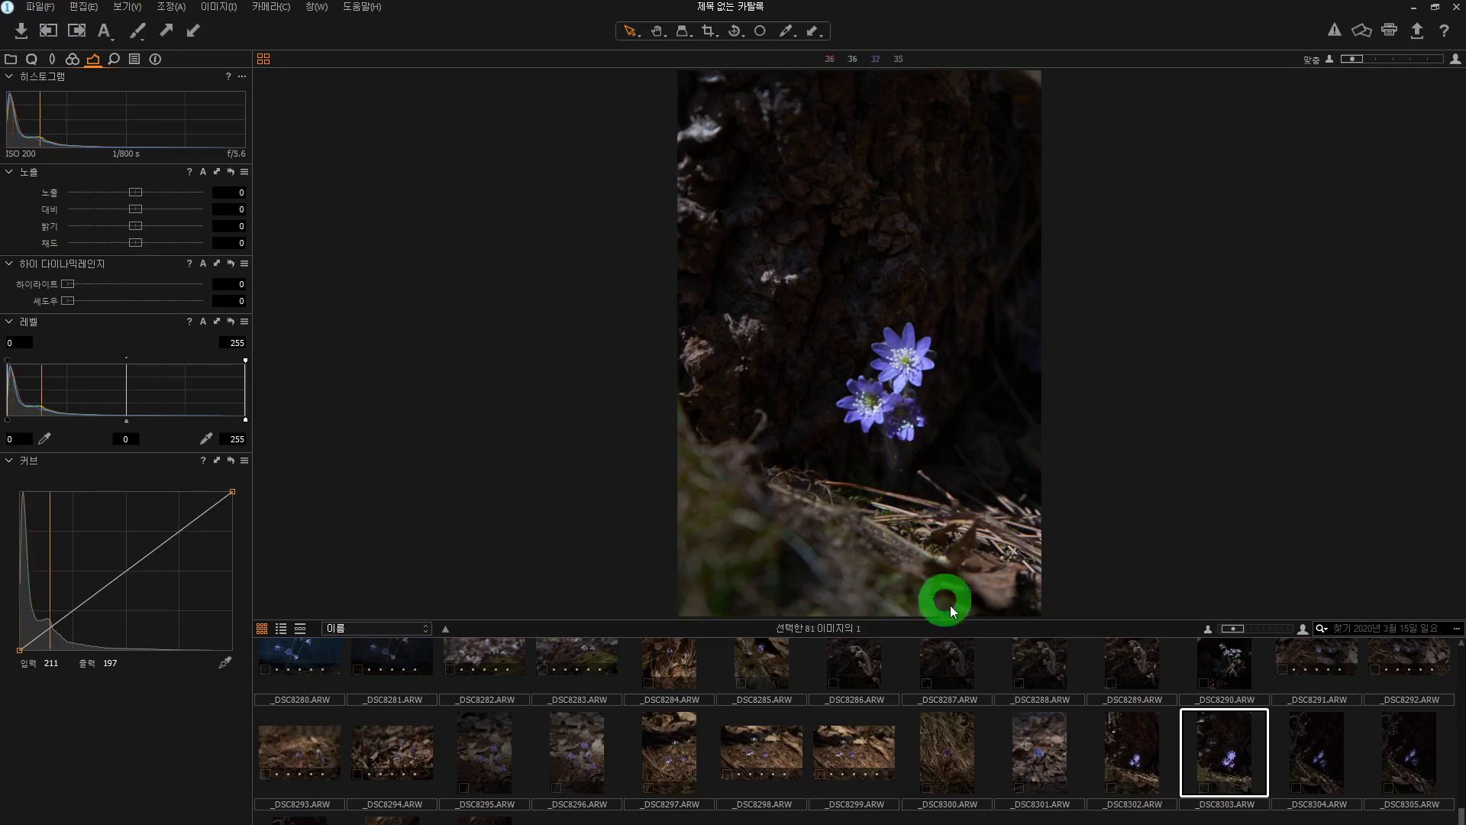
Select the backlit wildflower photo _DSC8277.ARW and brighten it by raising the middle of its tone curve slightly above the diagonal
key("Up")
key("Up")
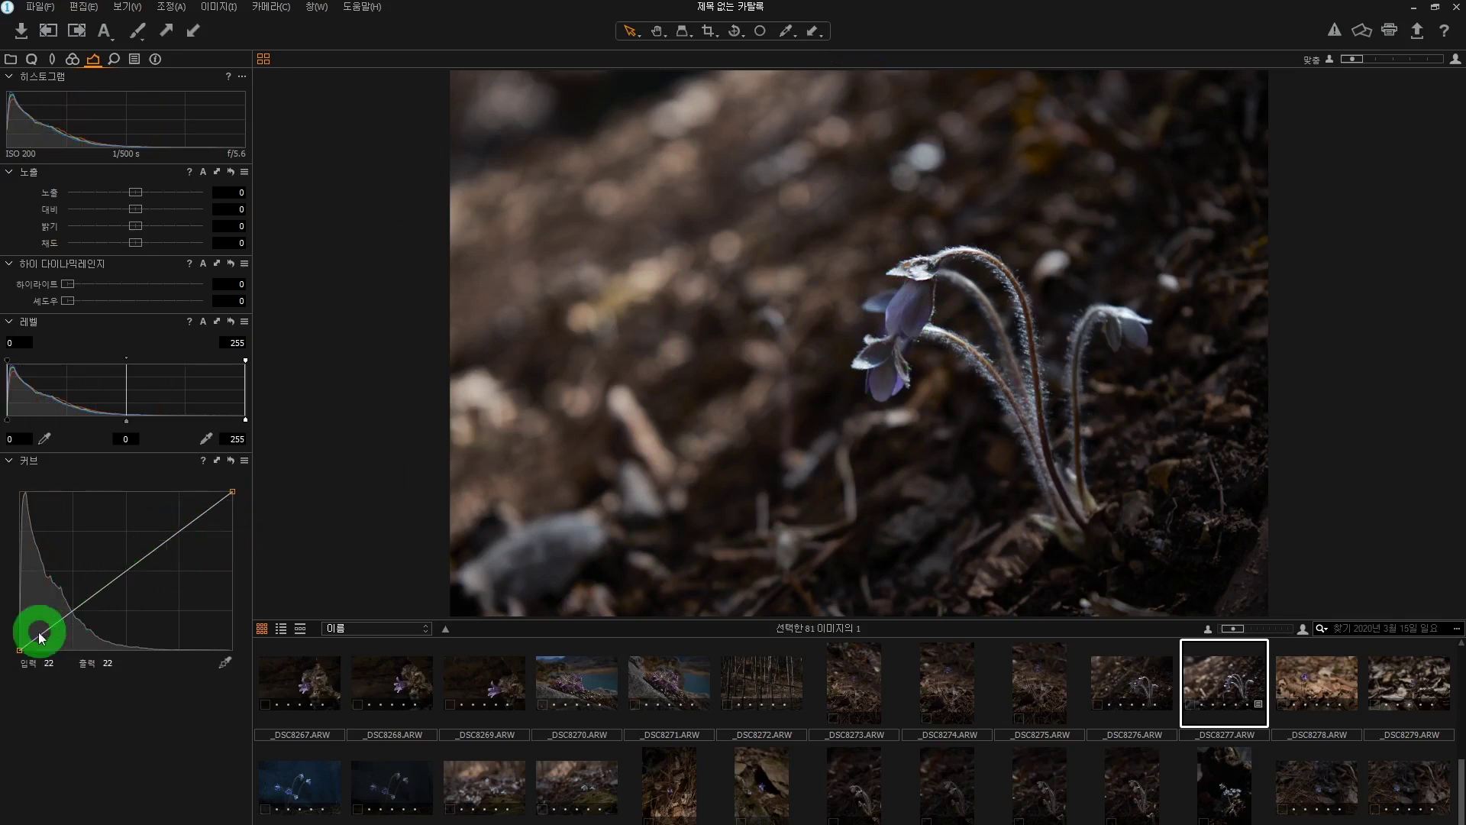
left_click_drag(126, 570, 113, 562)
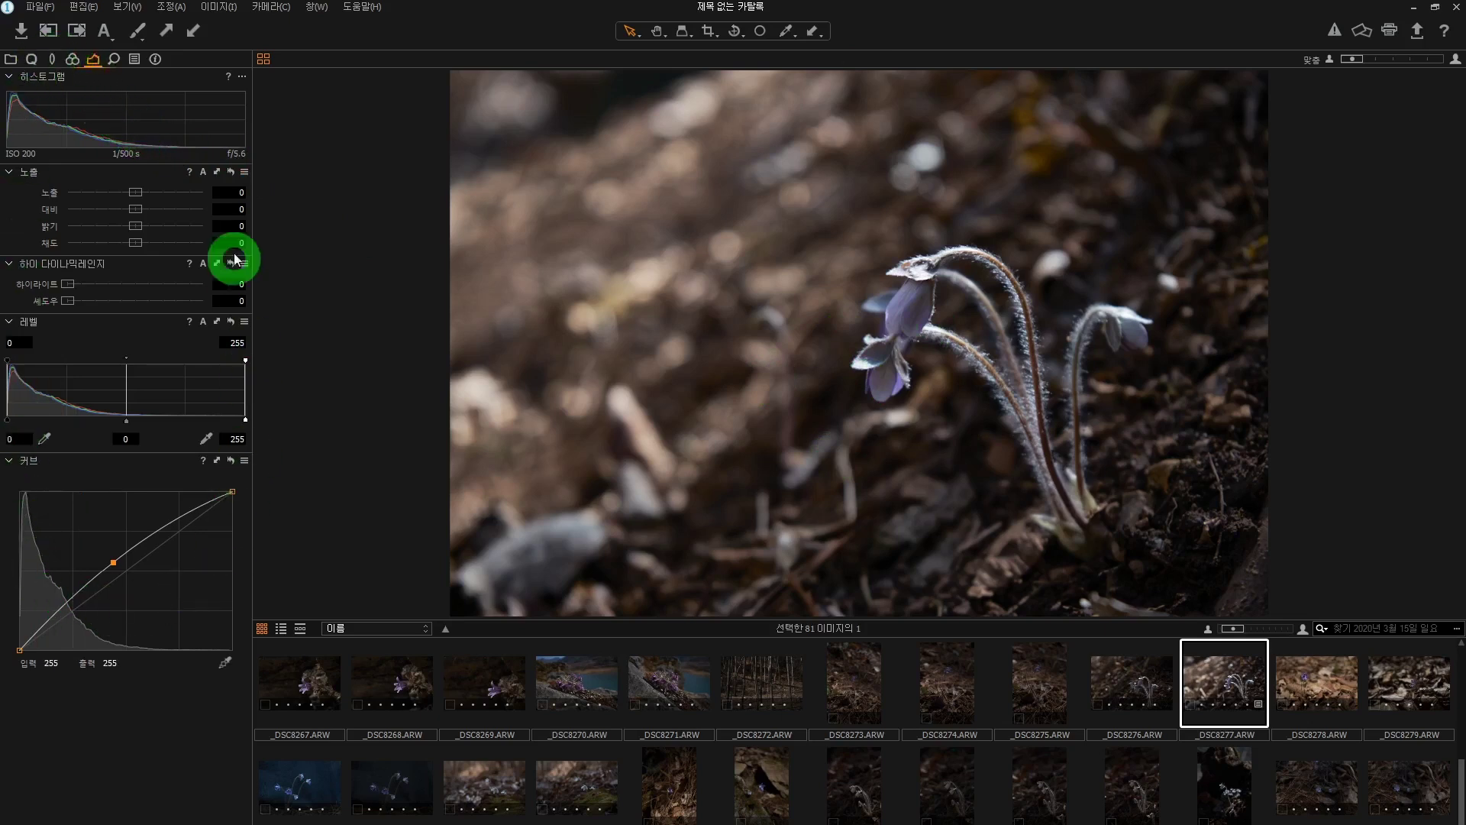
left_click(186, 388)
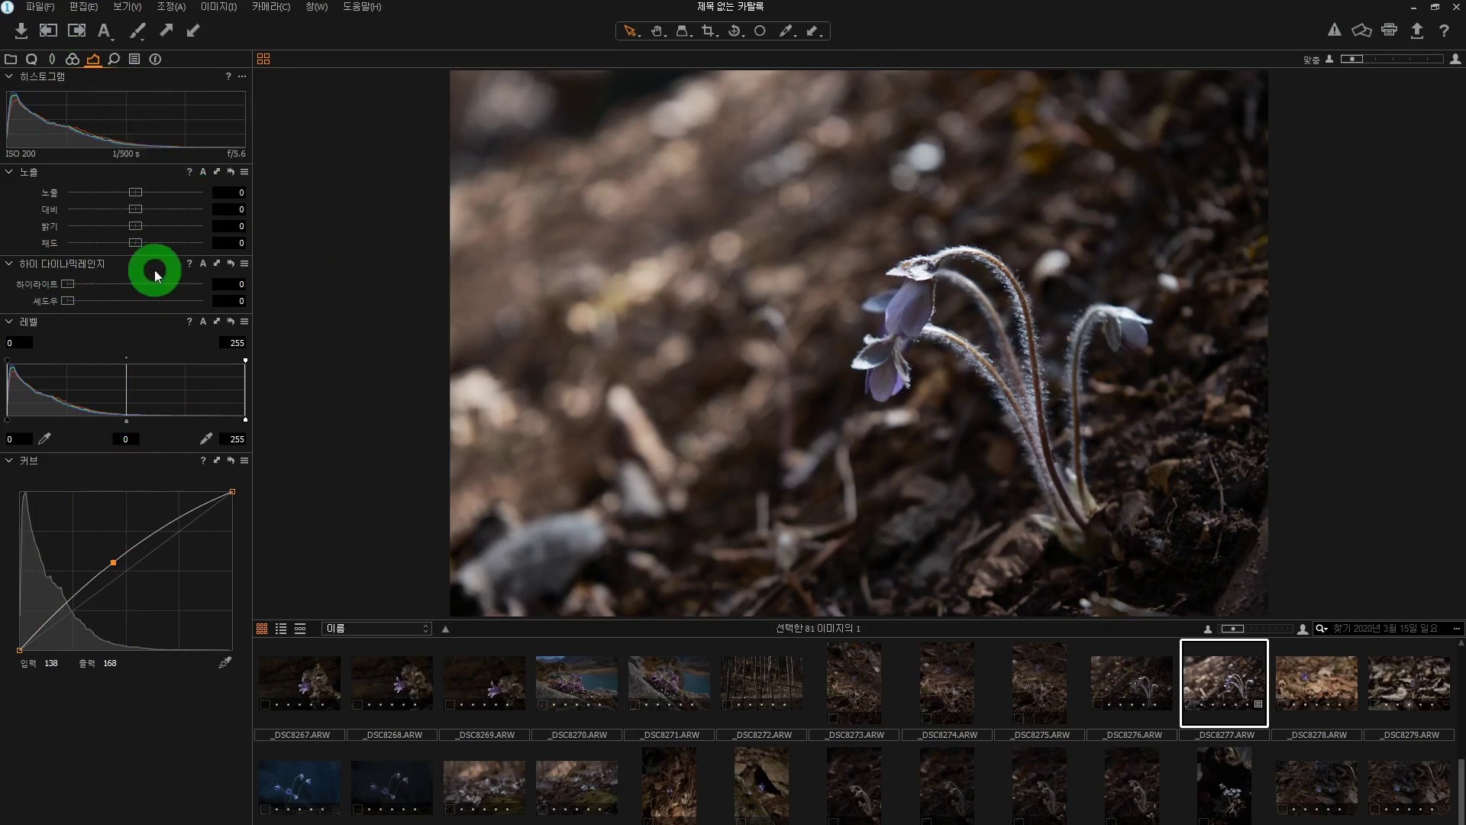
left_click(72, 60)
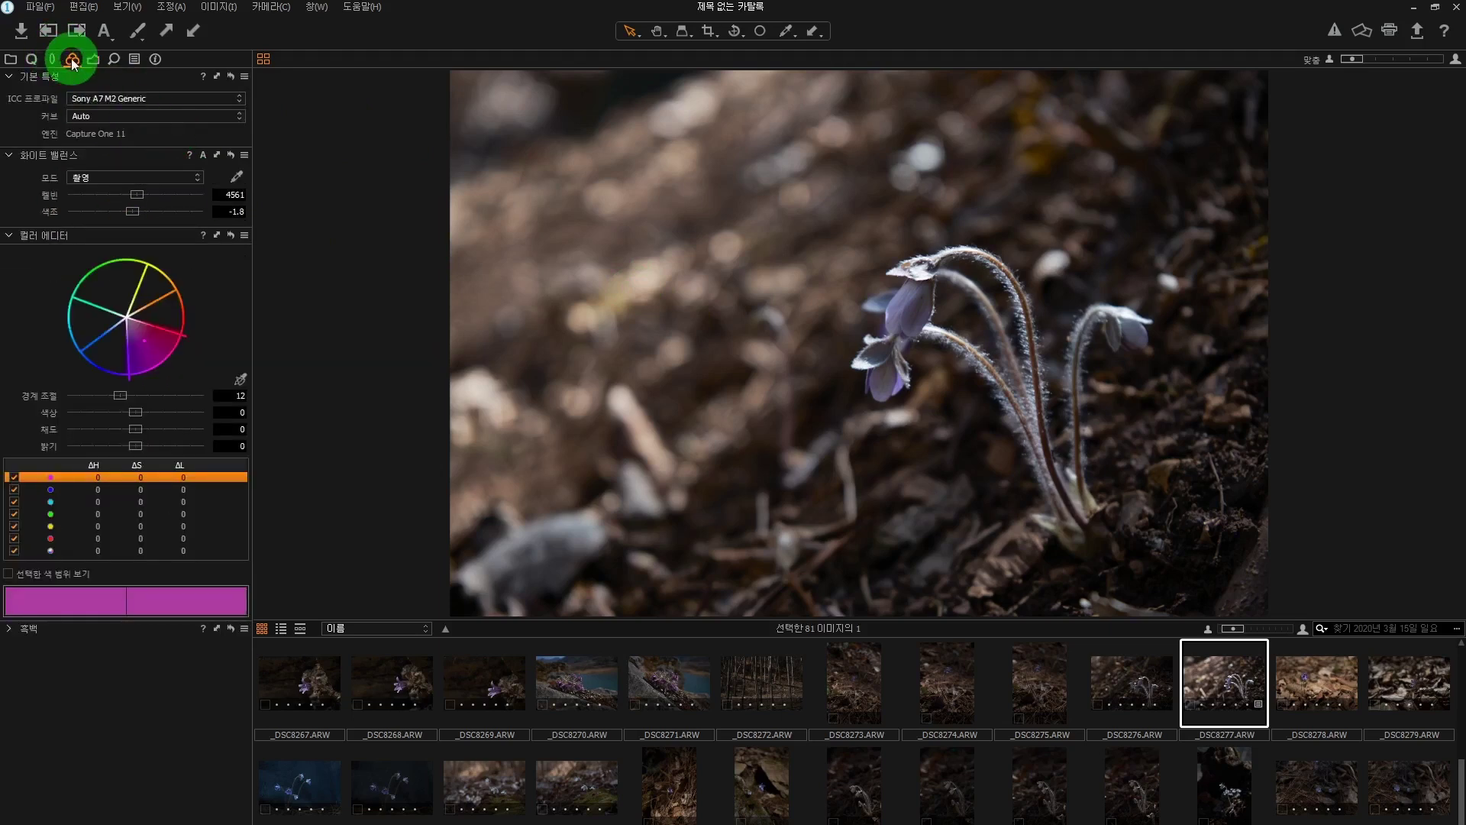
left_click(12, 59)
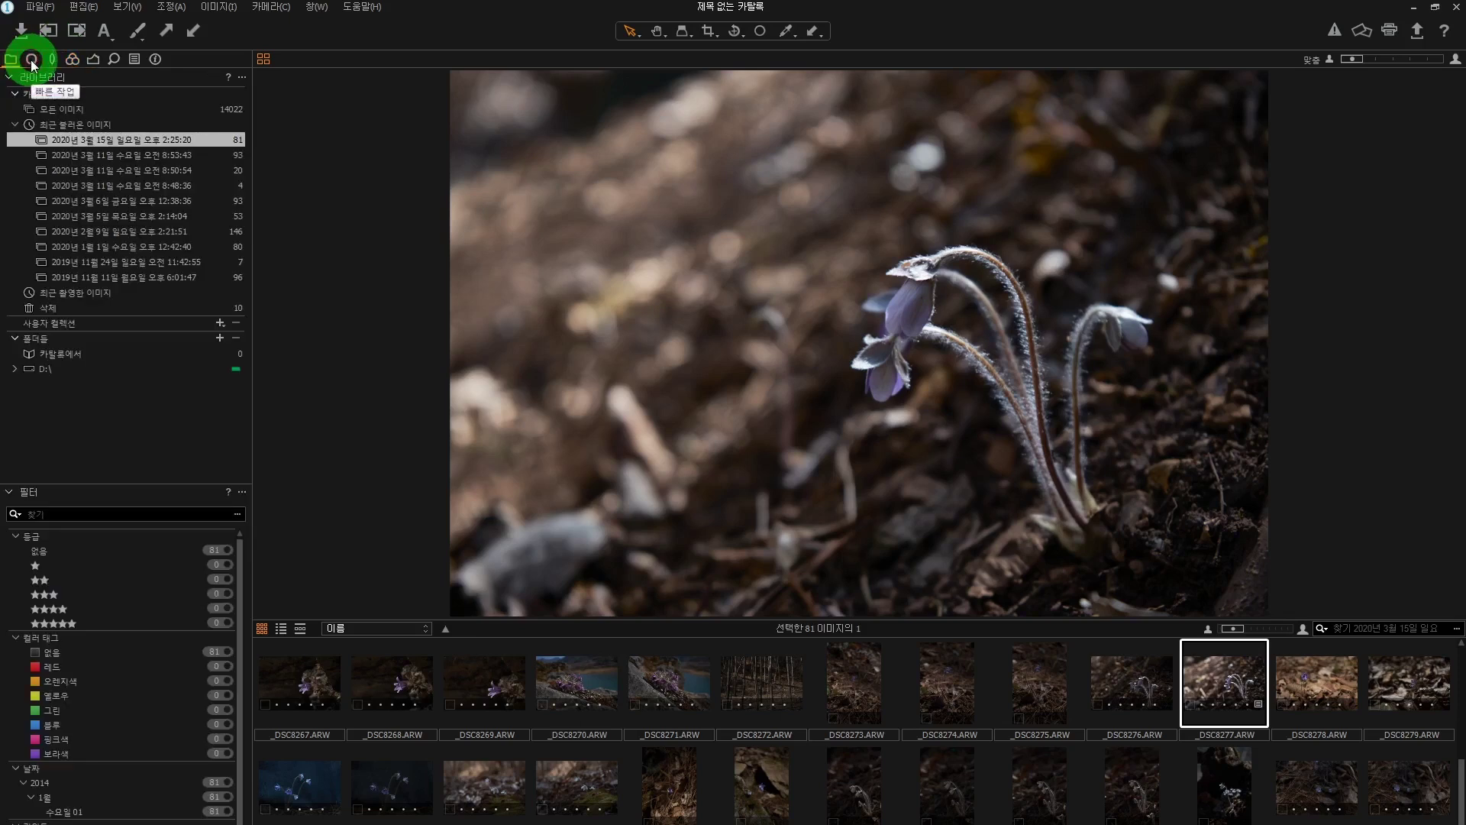
left_click(31, 60)
left_click(50, 59)
left_click(66, 59)
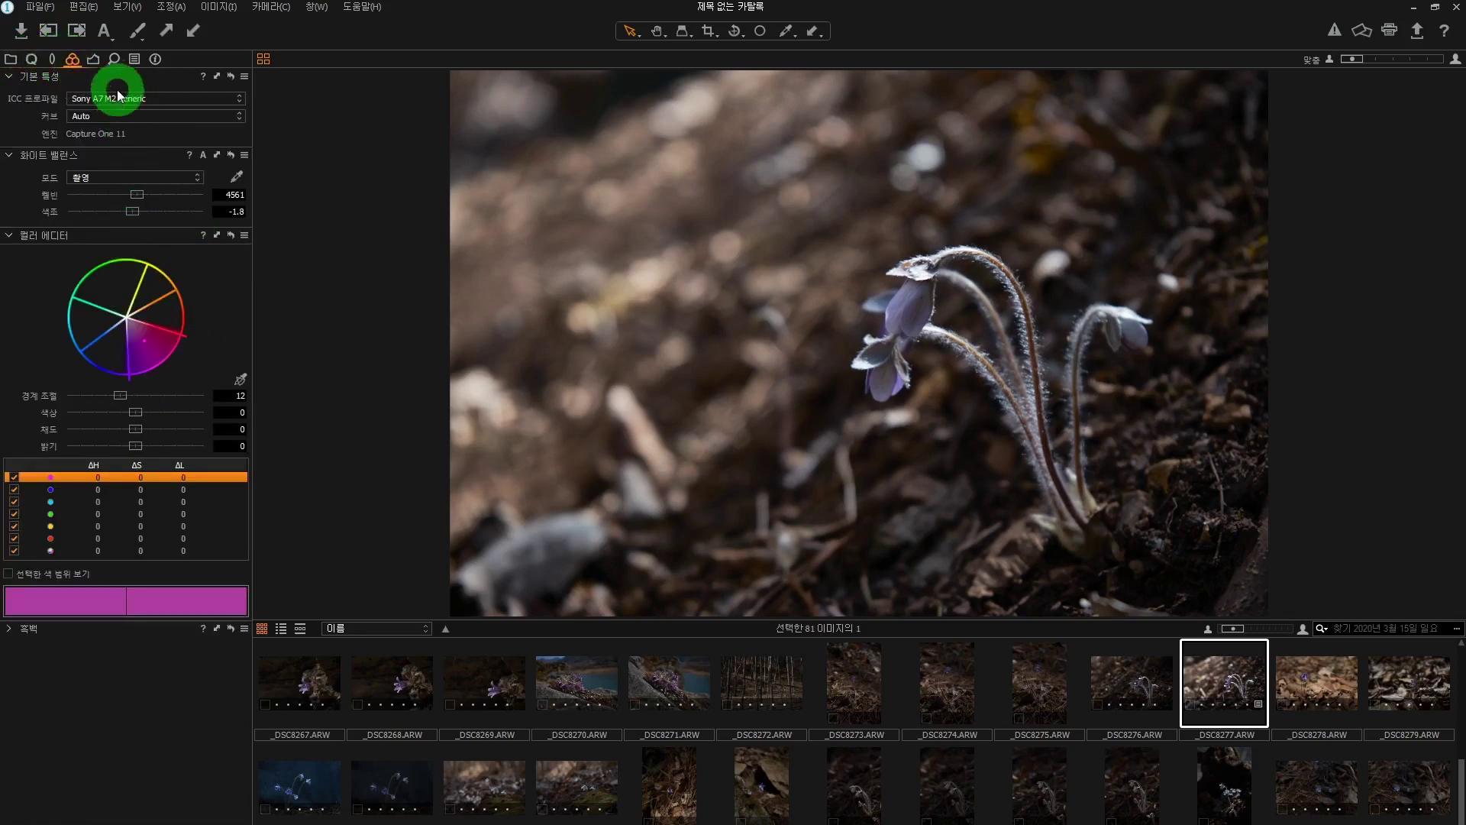
left_click(95, 59)
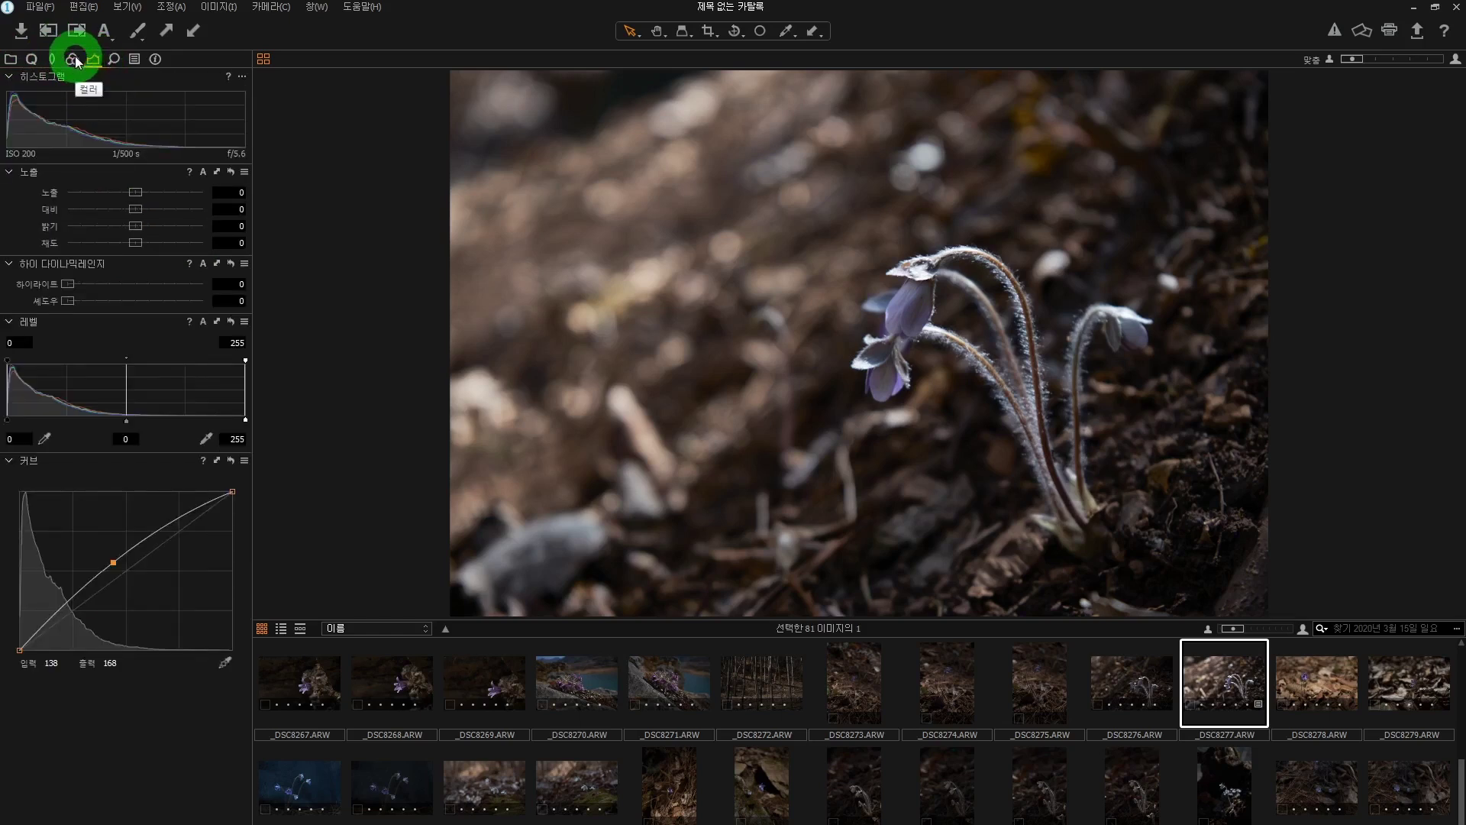
Warm the photo's white balance by setting the Kelvin value to 5242
left_click(72, 58)
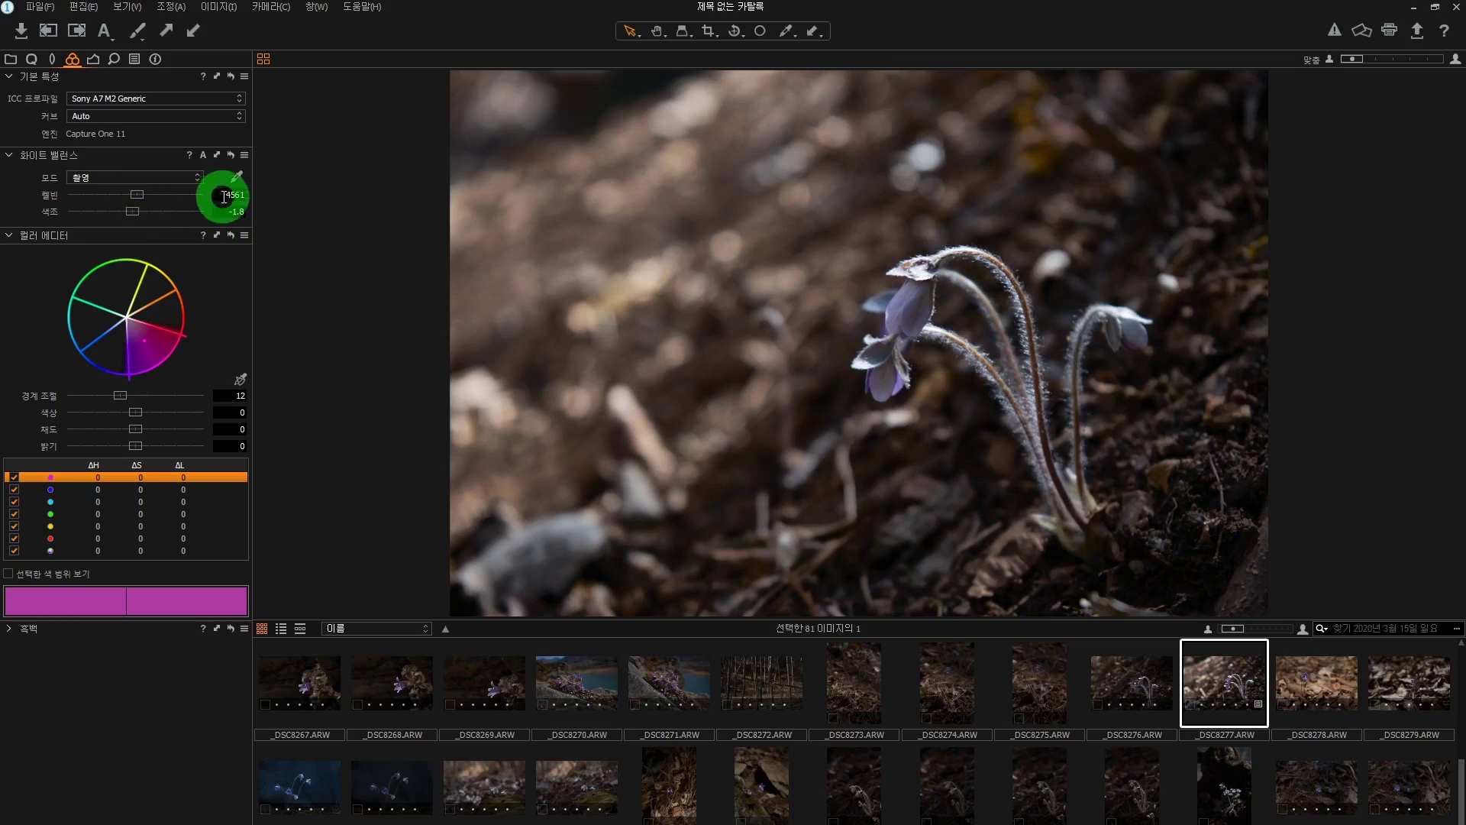
left_click_drag(141, 197, 152, 200)
left_click(952, 401)
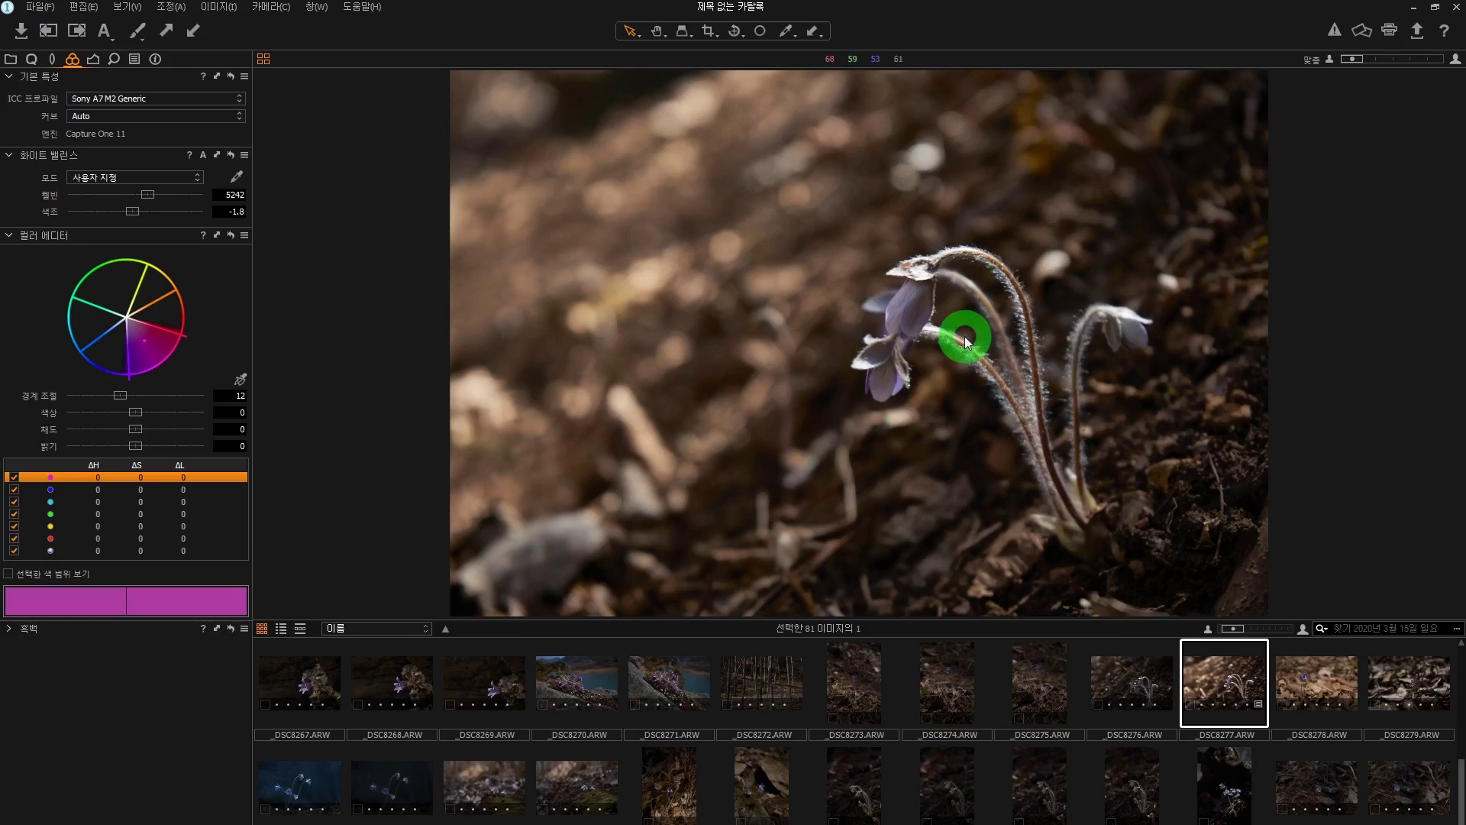
mouse_move(694, 227)
left_mouse_down()
mouse_move(949, 416)
mouse_move(712, 235)
left_mouse_up()
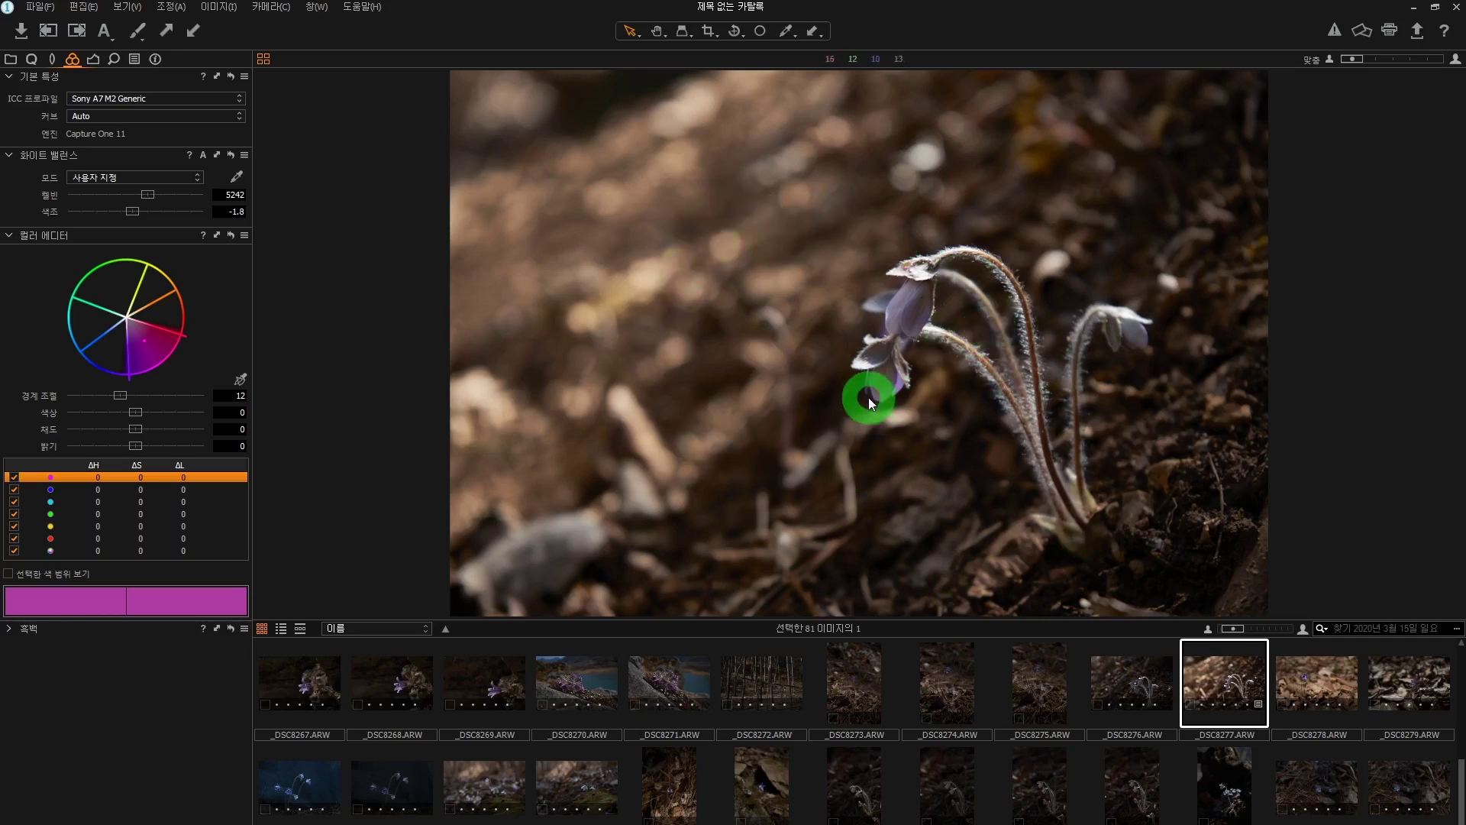
left_click_drag(827, 369, 148, 195)
left_click(333, 265)
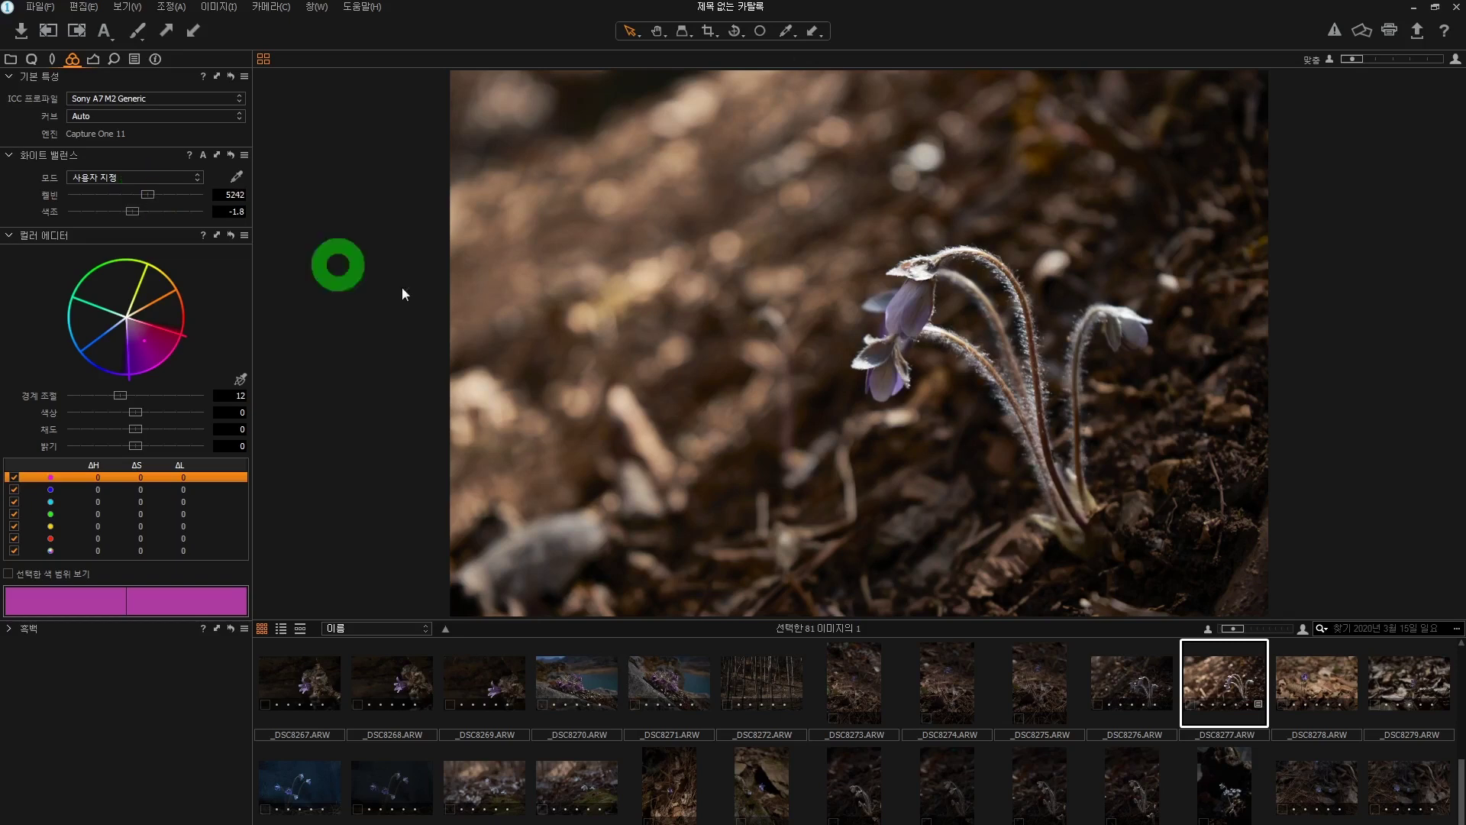
left_click(893, 372)
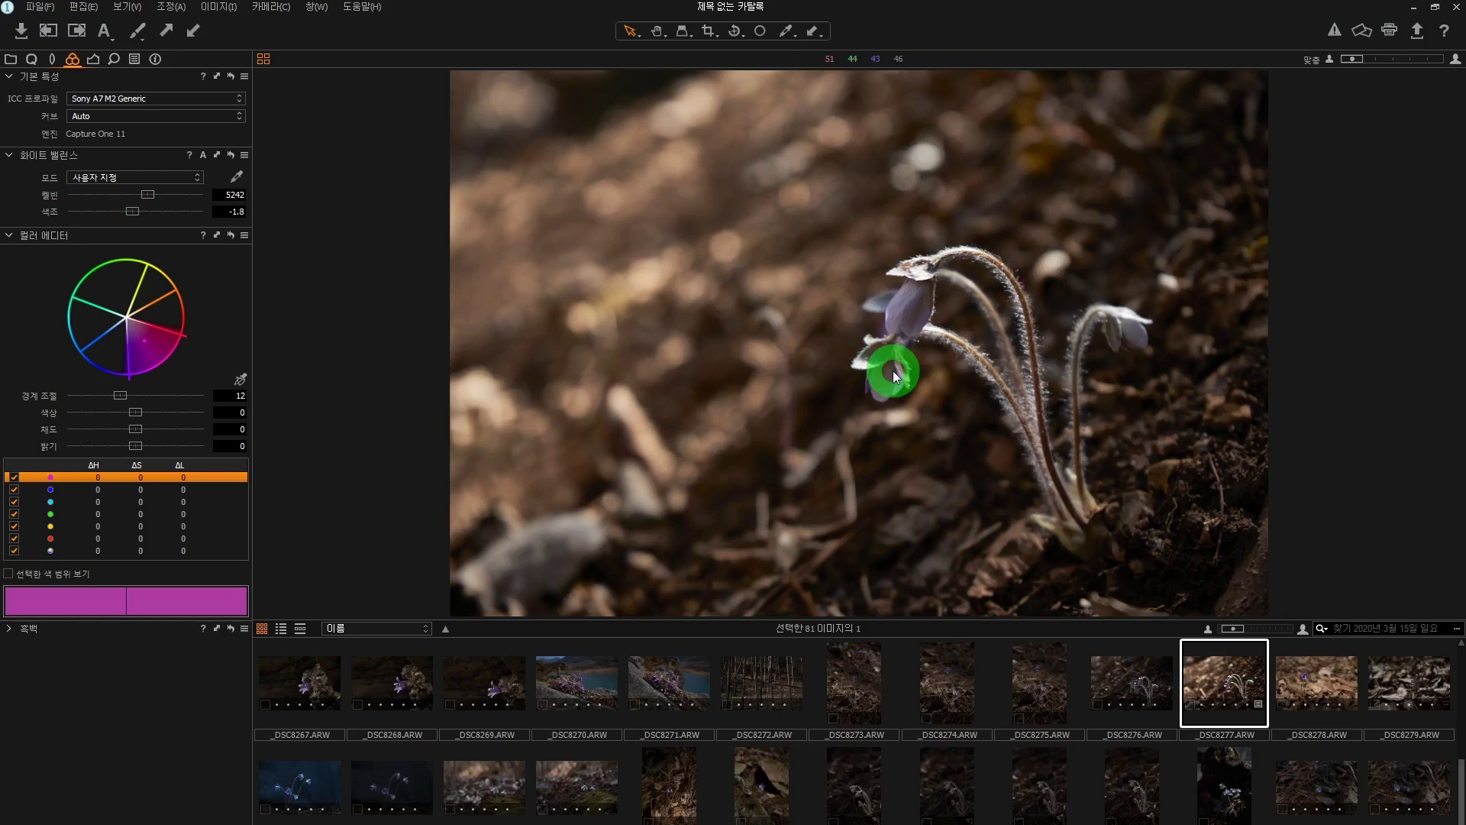
left_click_drag(892, 370, 623, 271)
left_click_drag(713, 290, 775, 260)
Export the photo's variant to Adobe Photoshop 2020 as an uncompressed 16-bit TIFF in Adobe RGB (1998) at 350 px/in and 100% scale
right_click(774, 258)
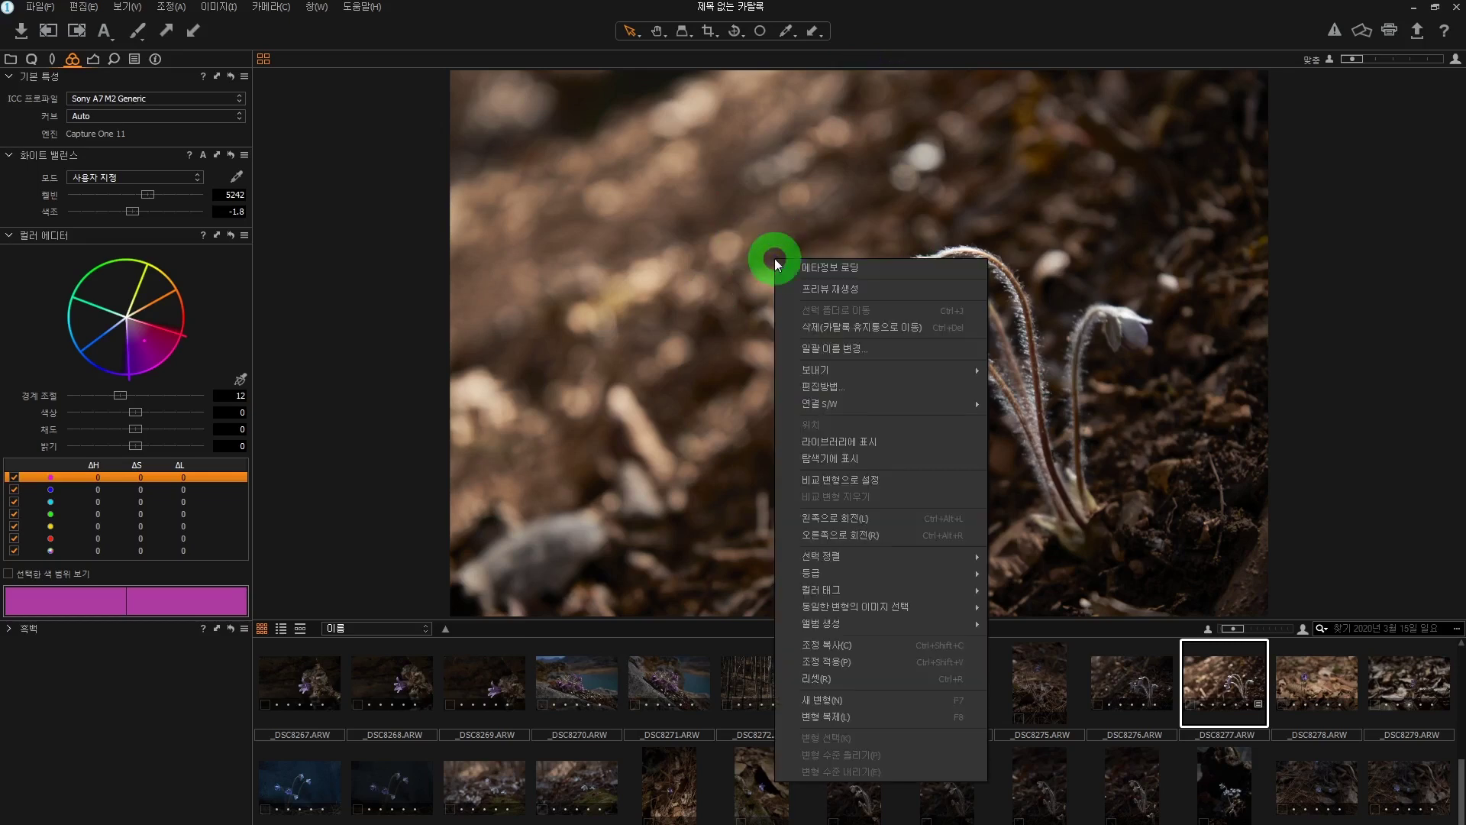
mouse_move(841, 372)
left_click_drag(842, 373, 1047, 375)
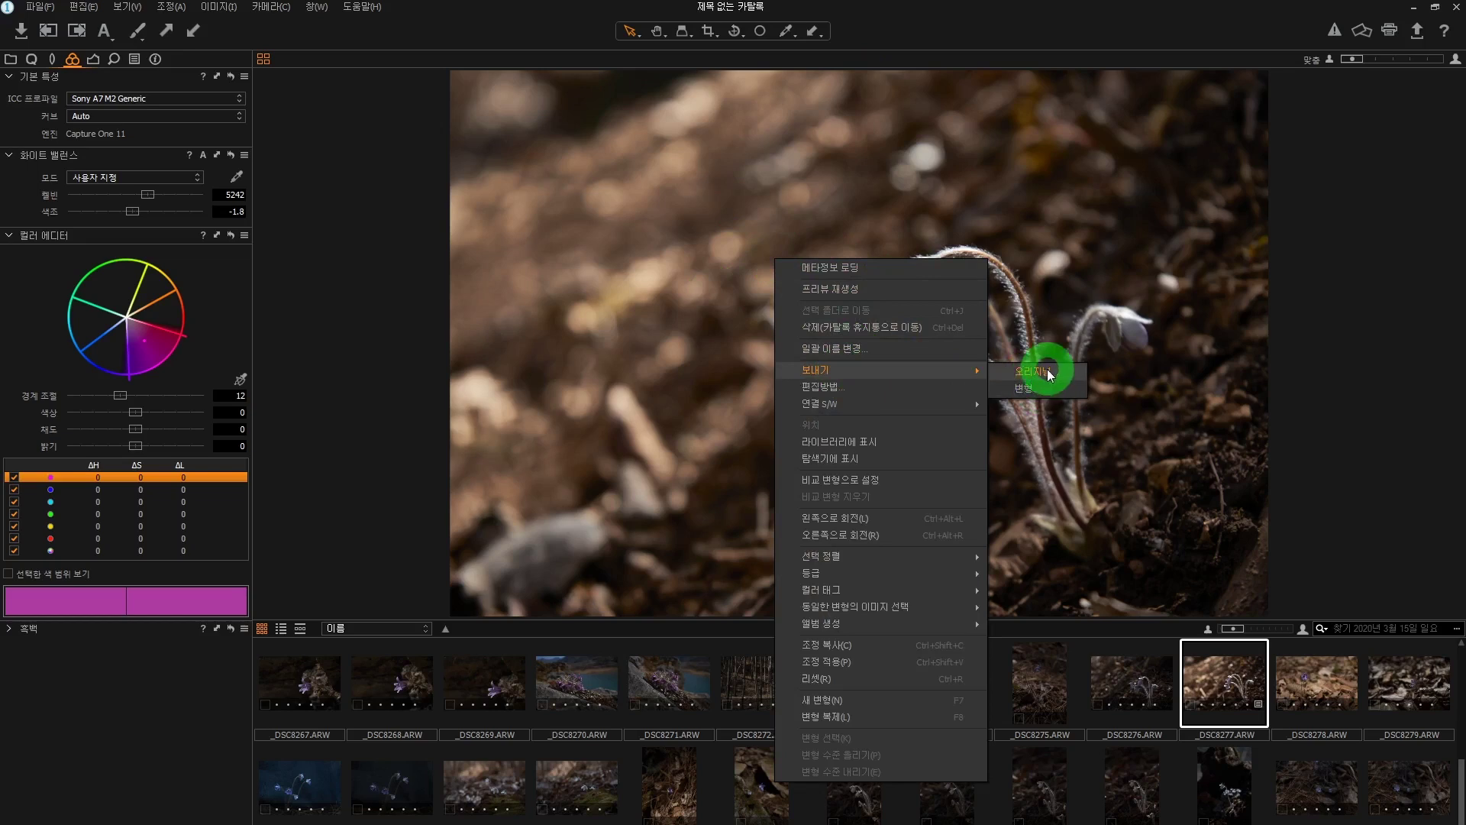
left_click_drag(1048, 373, 1049, 391)
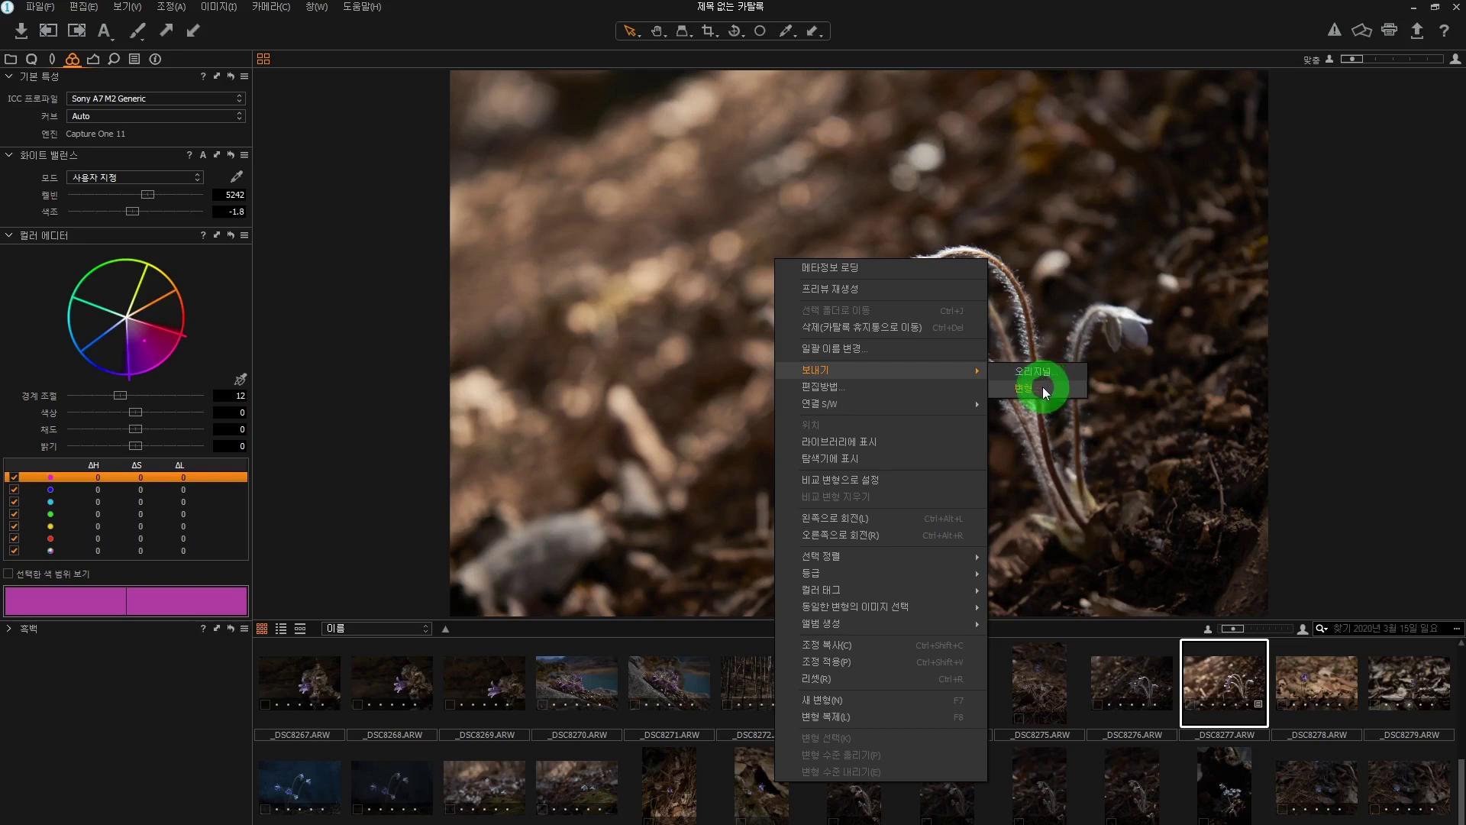
left_click_drag(694, 304, 1034, 389)
left_click_drag(1021, 387, 1022, 387)
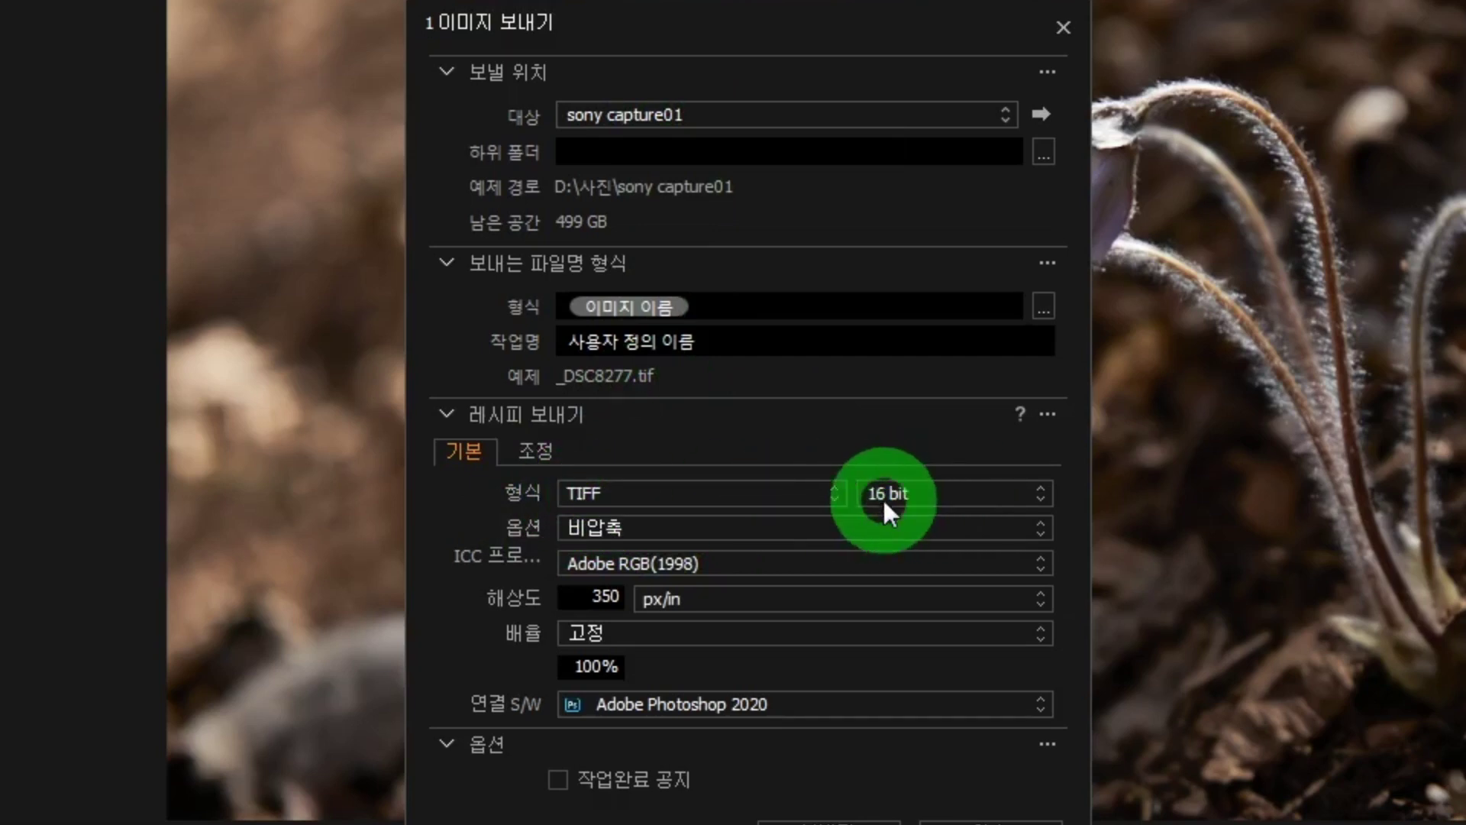
left_click_drag(583, 595, 630, 594)
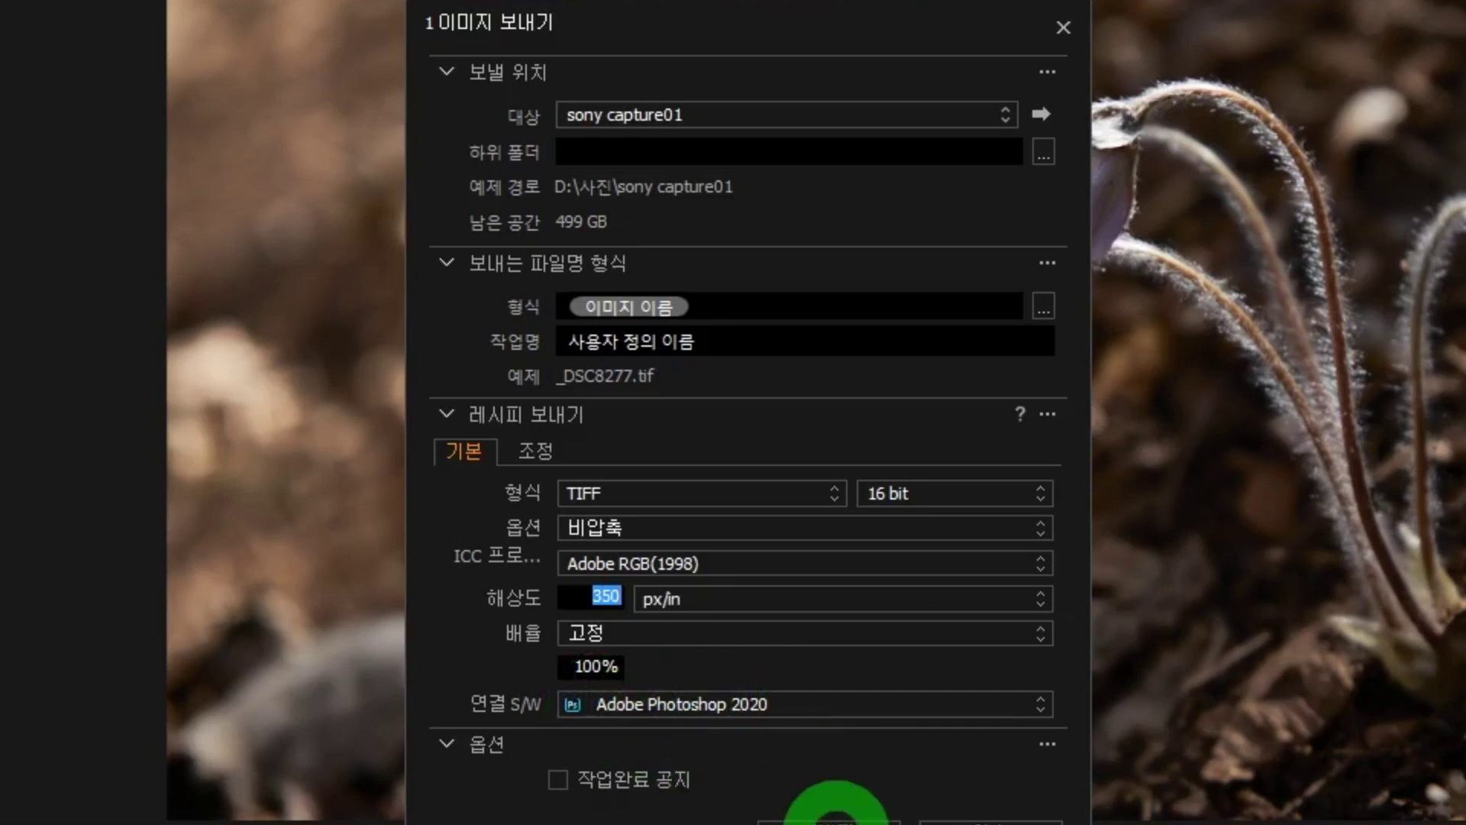
left_click(832, 820)
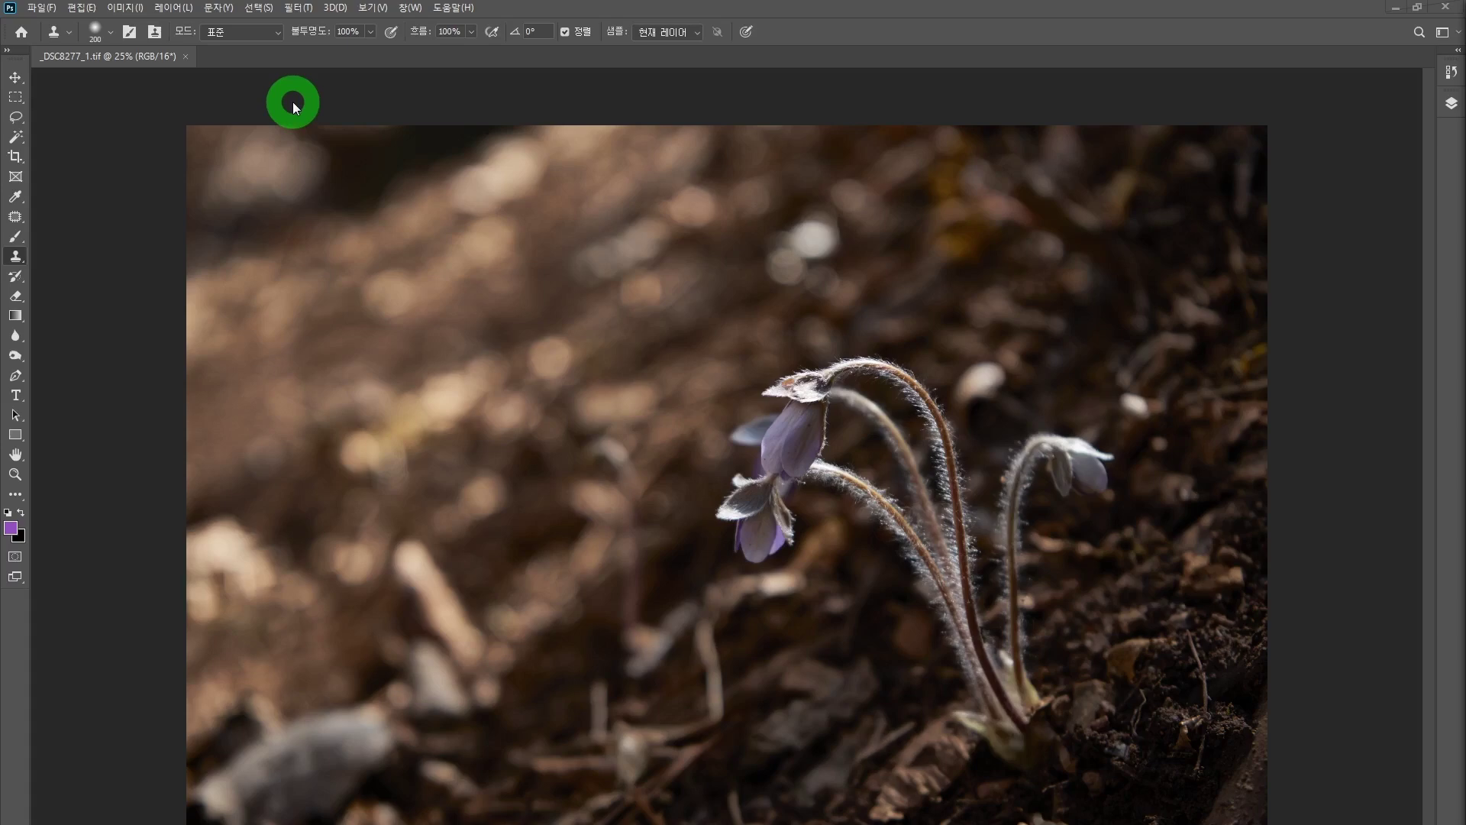
Start the Camera Raw filter on the exported photo and look through its tone curve, detail, HSL, split toning and basic settings
left_click(300, 9)
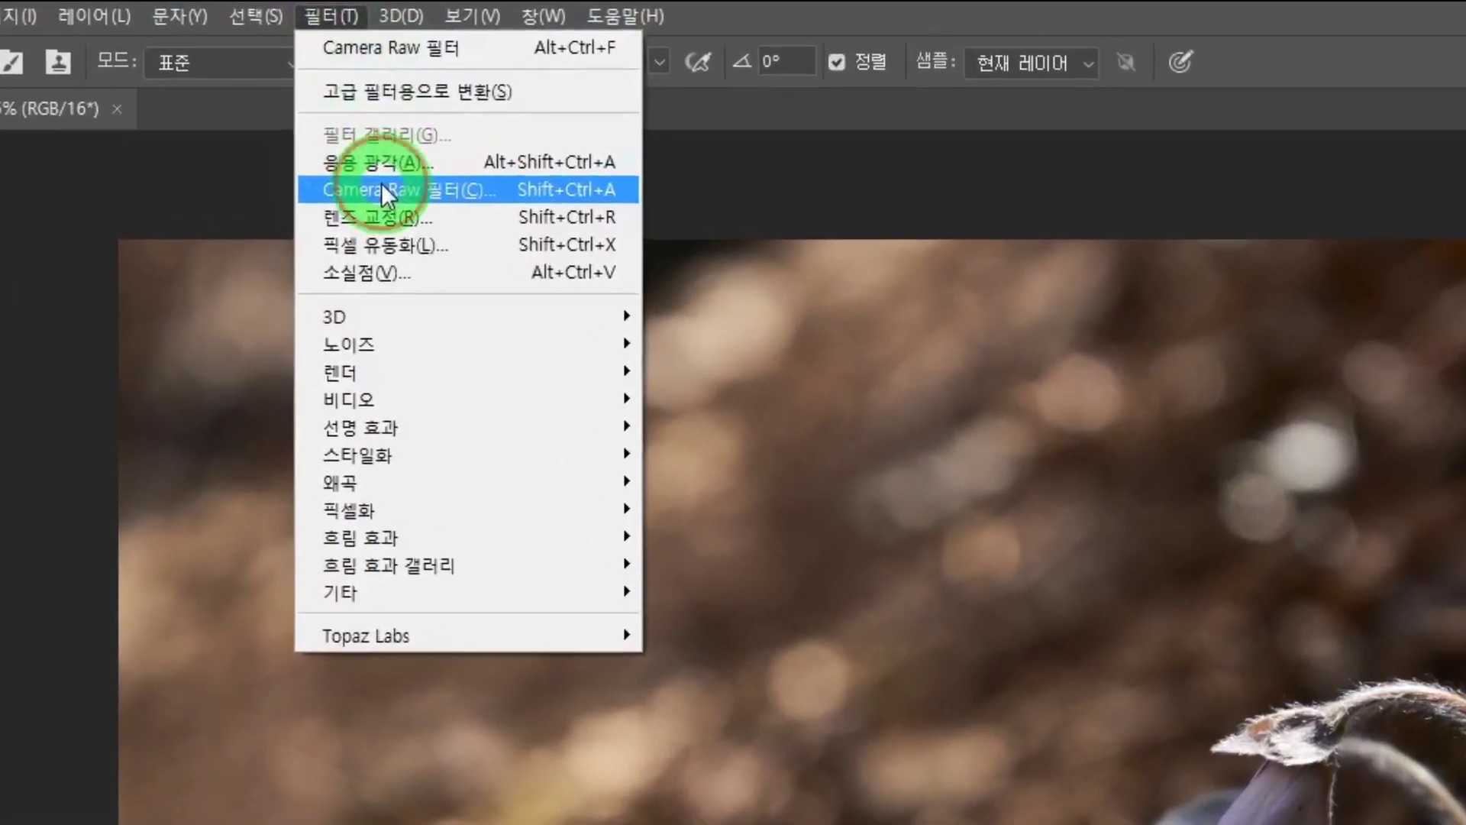
left_click(347, 113)
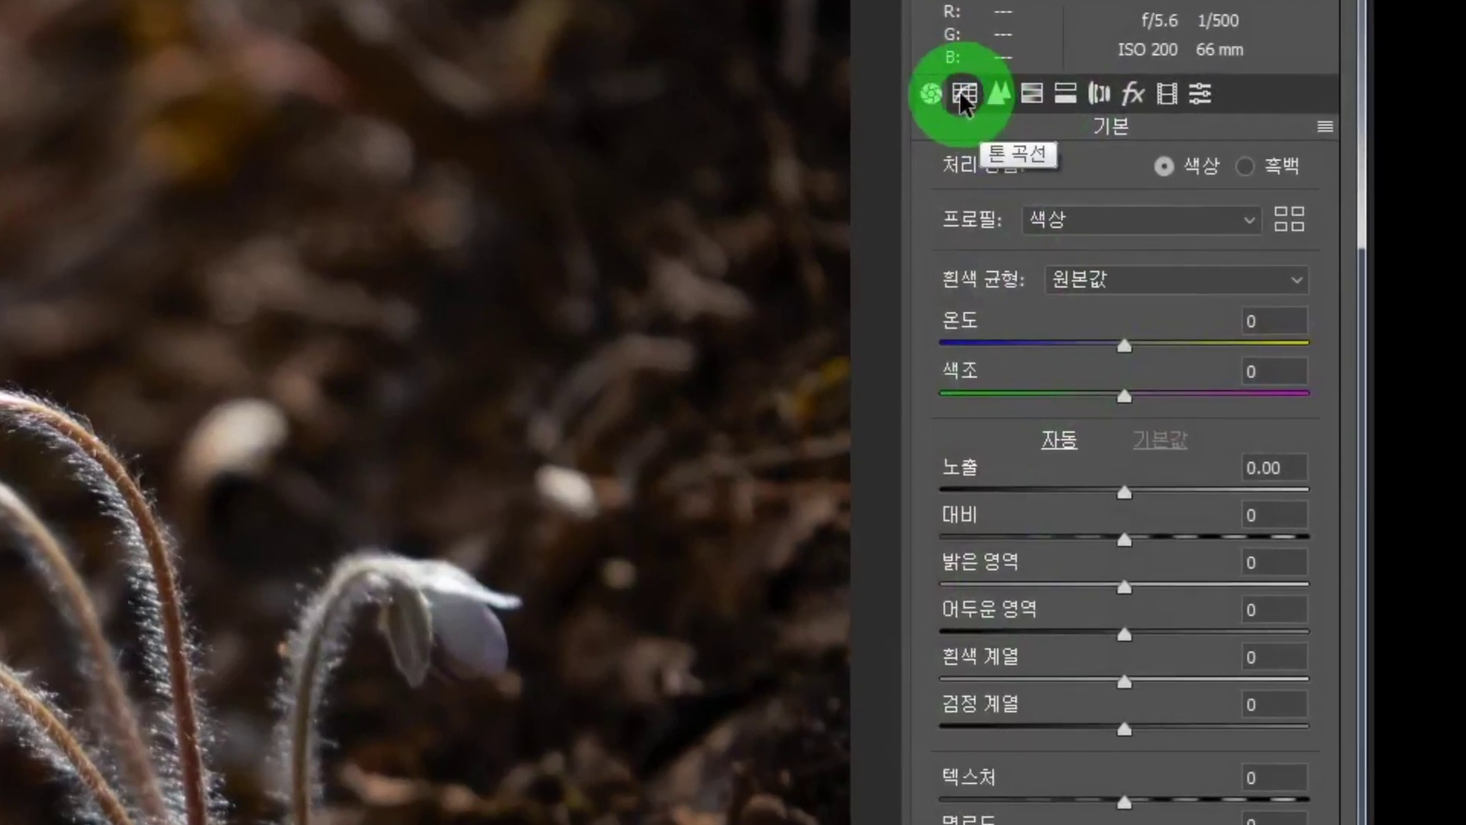
left_click(964, 95)
left_click(993, 92)
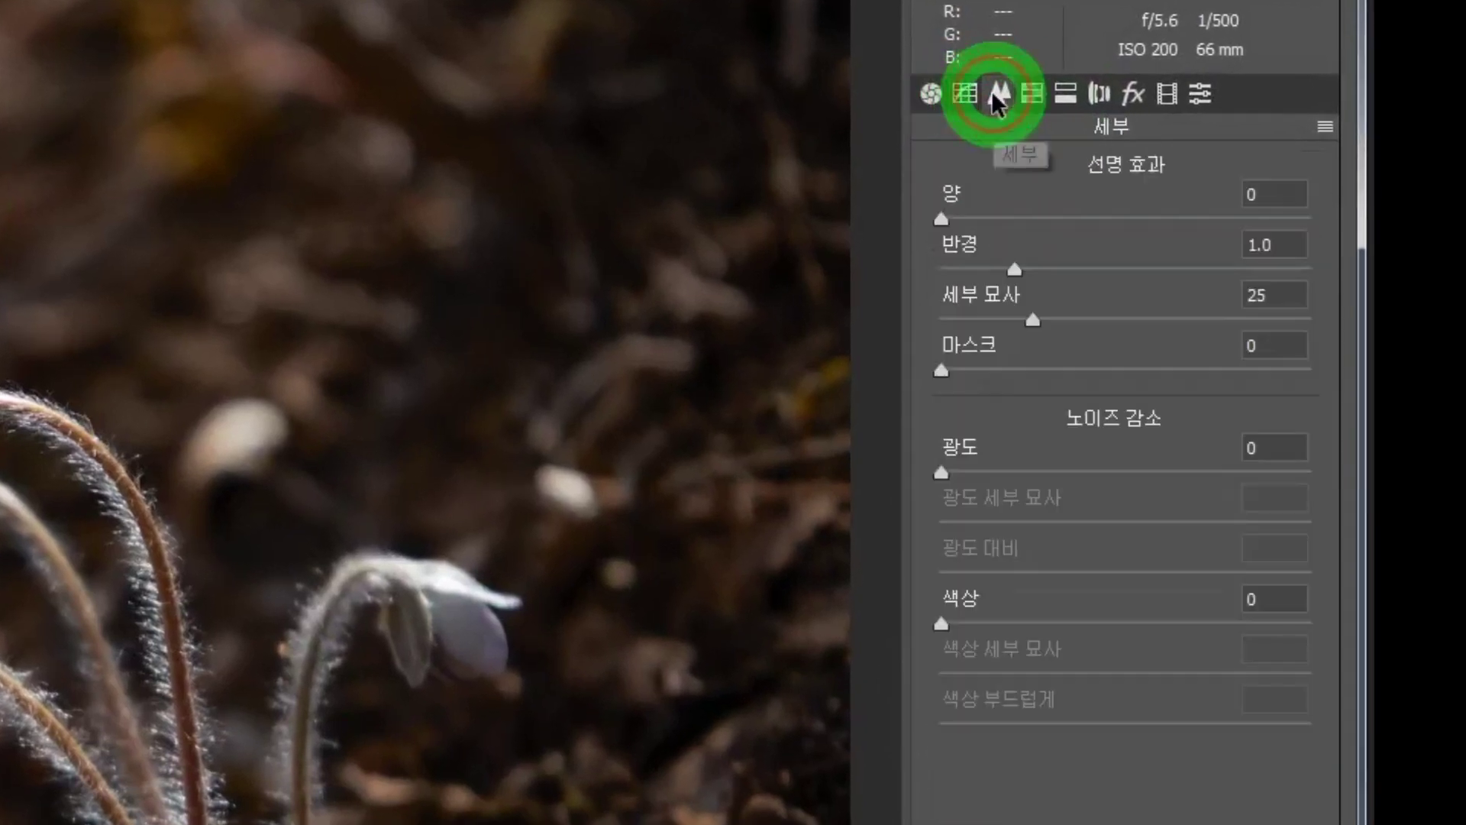
left_click(1030, 92)
left_click(1062, 94)
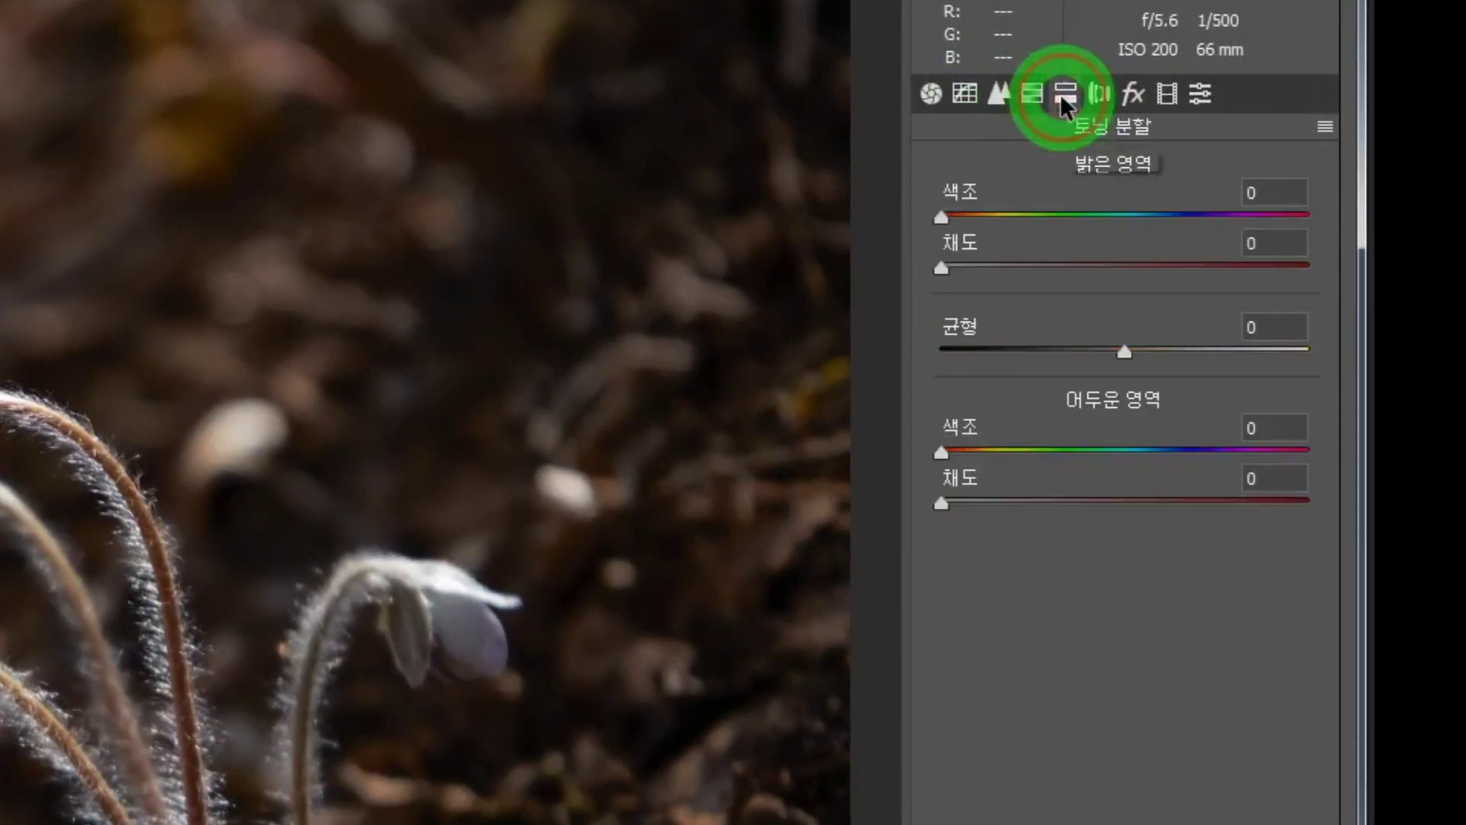
left_click(933, 93)
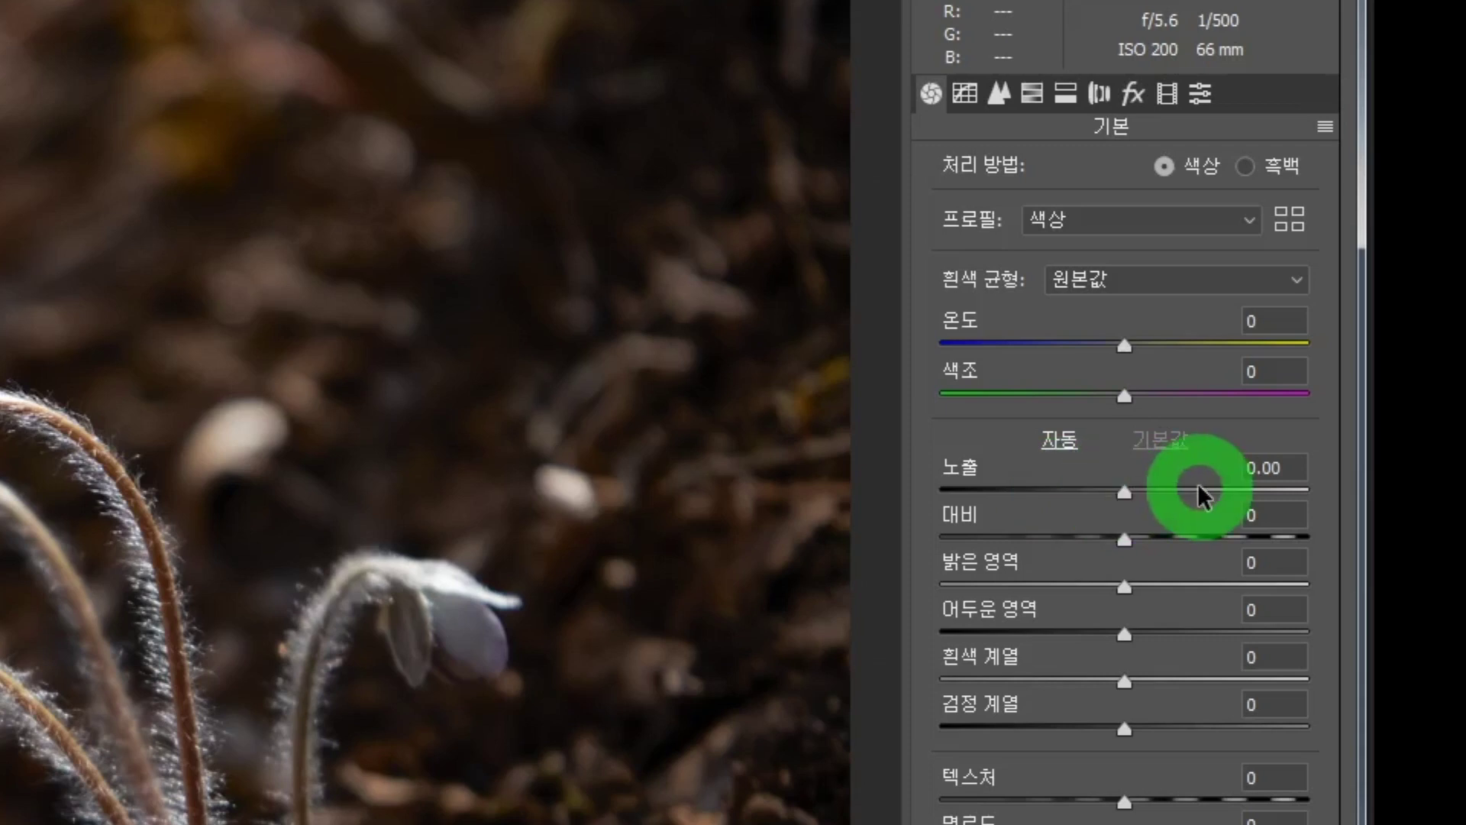
Set the contrast to +11 and the shadows to -8, and raise the highlights slightly
left_click(1121, 534)
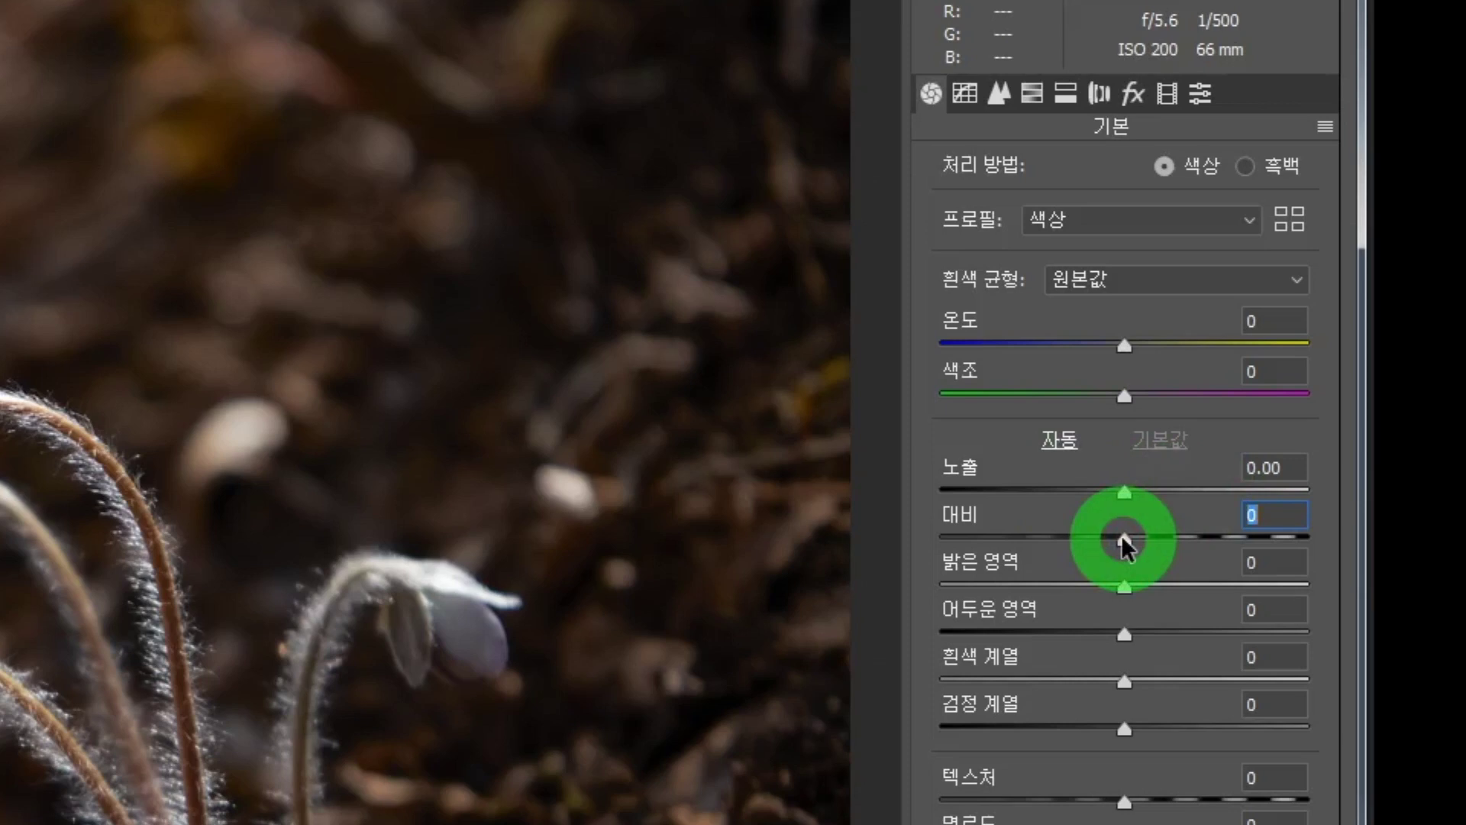
left_click_drag(1121, 534, 1141, 534)
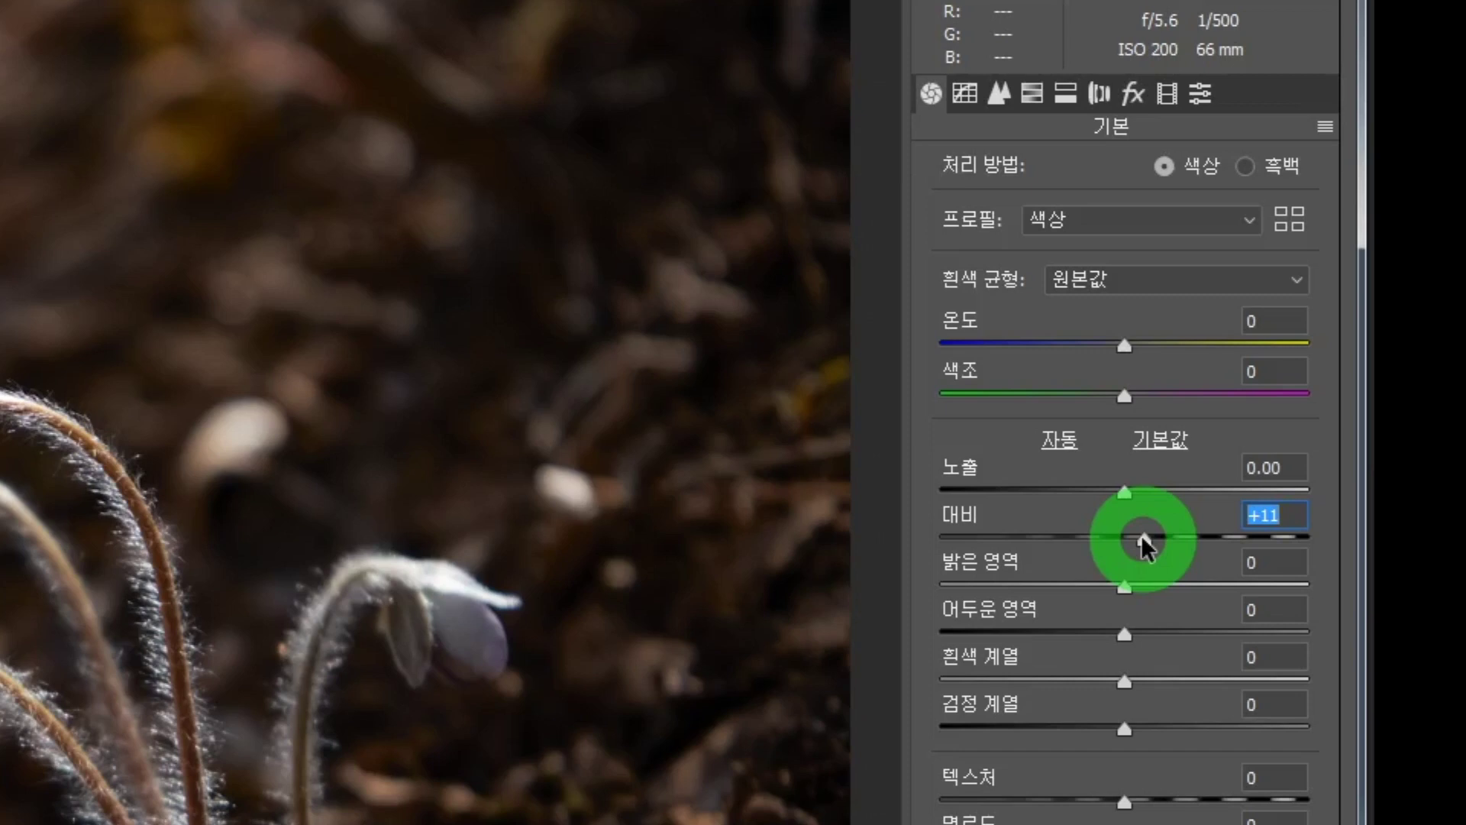
left_click(12, 764)
left_click(34, 798)
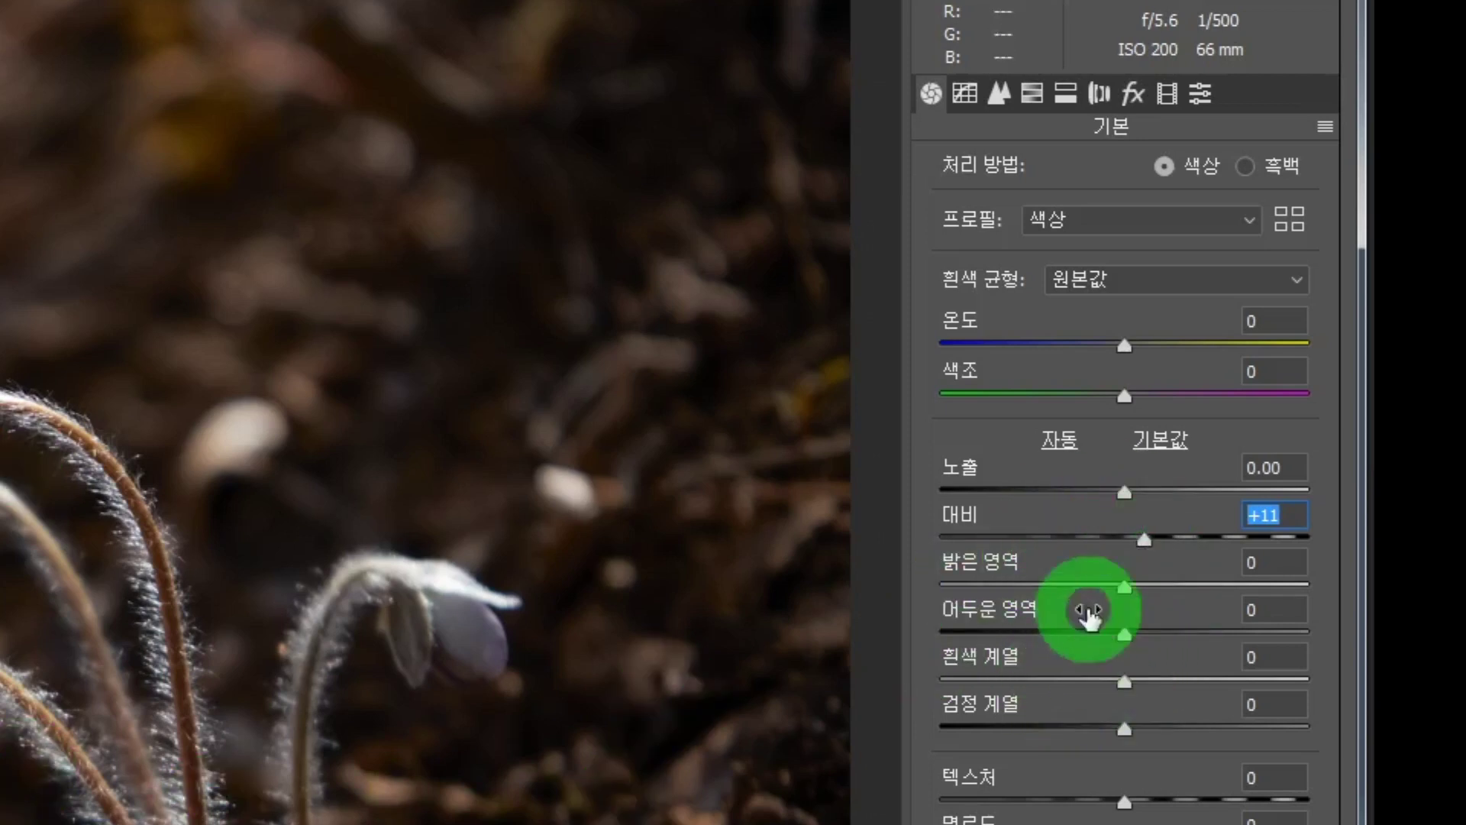
left_click_drag(1126, 634, 1112, 633)
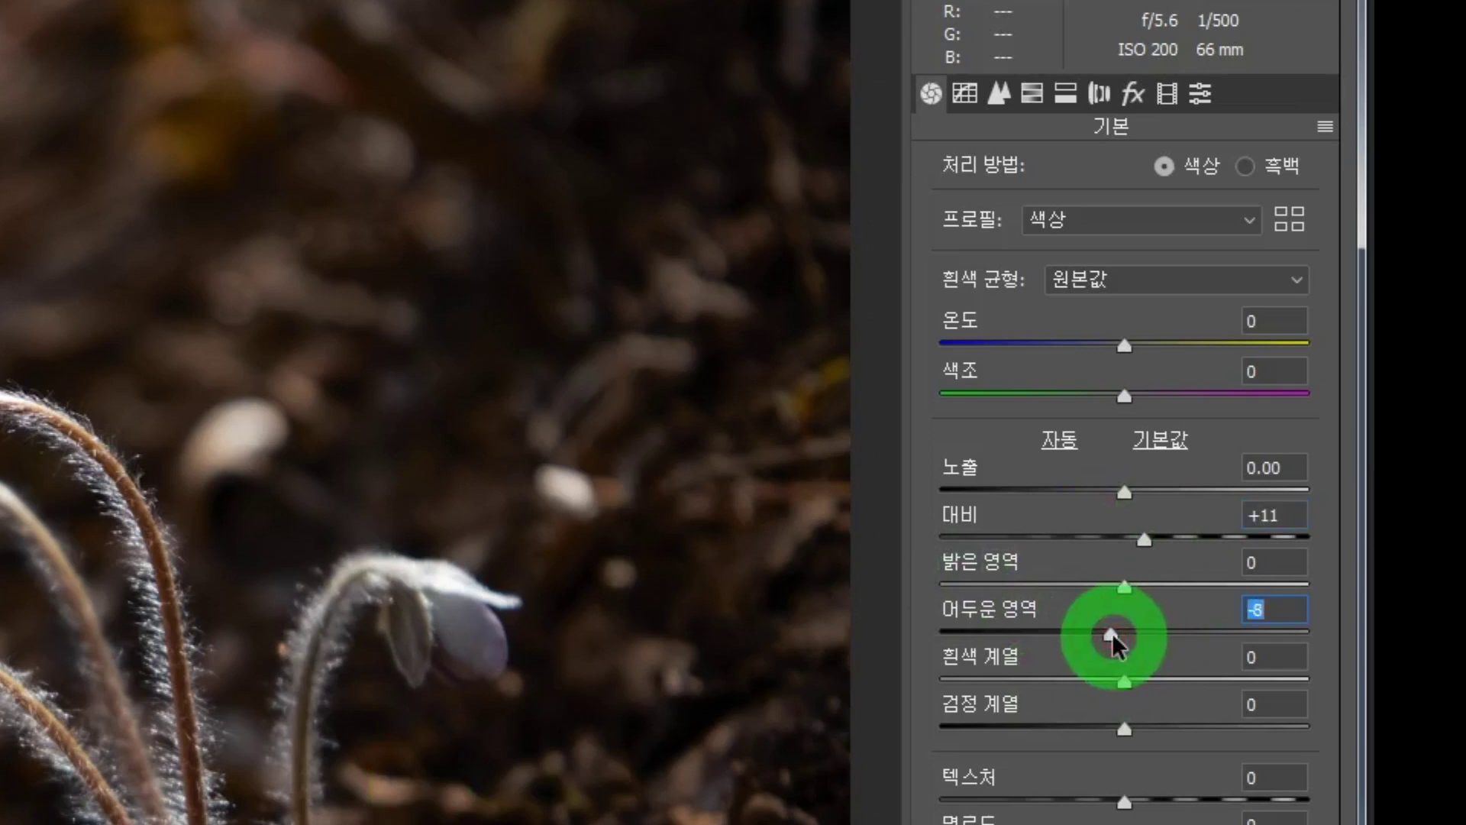
left_click_drag(1127, 585, 1141, 585)
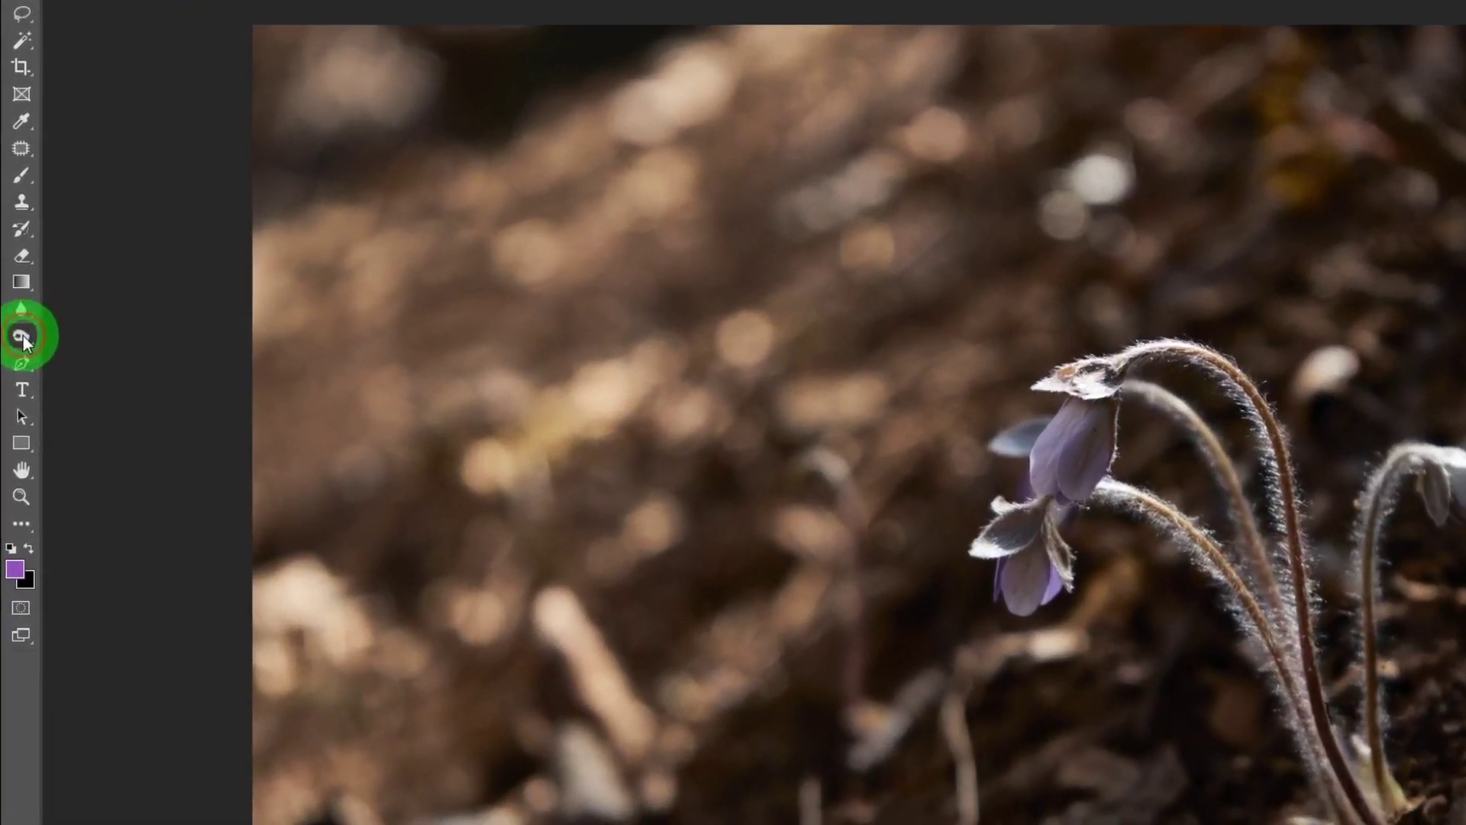
Darken the ground around the flower stems with the Burn tool, using a 900-pixel brush and 15% midtone exposure
right_click(17, 354)
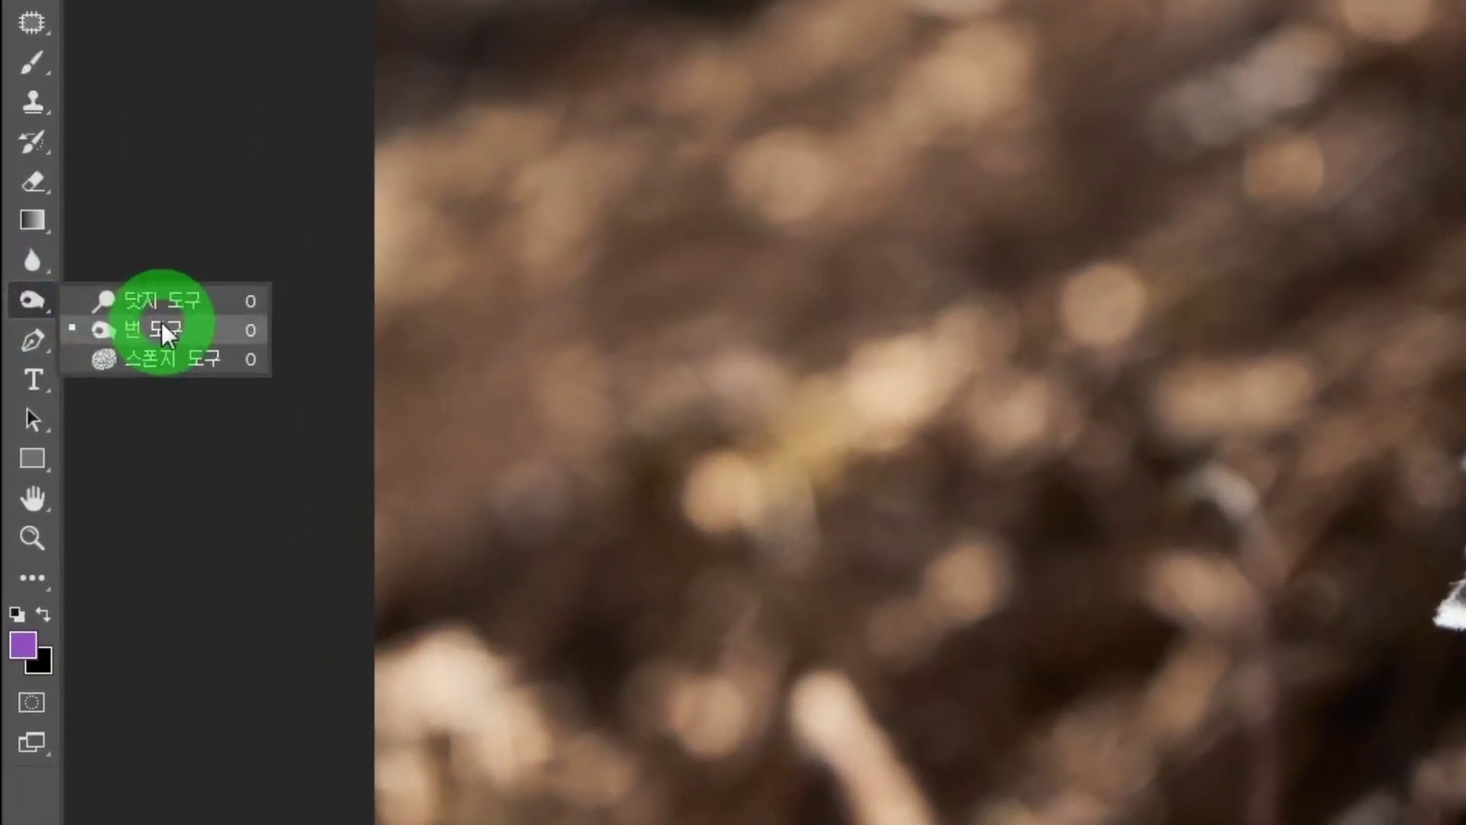
left_click(153, 334)
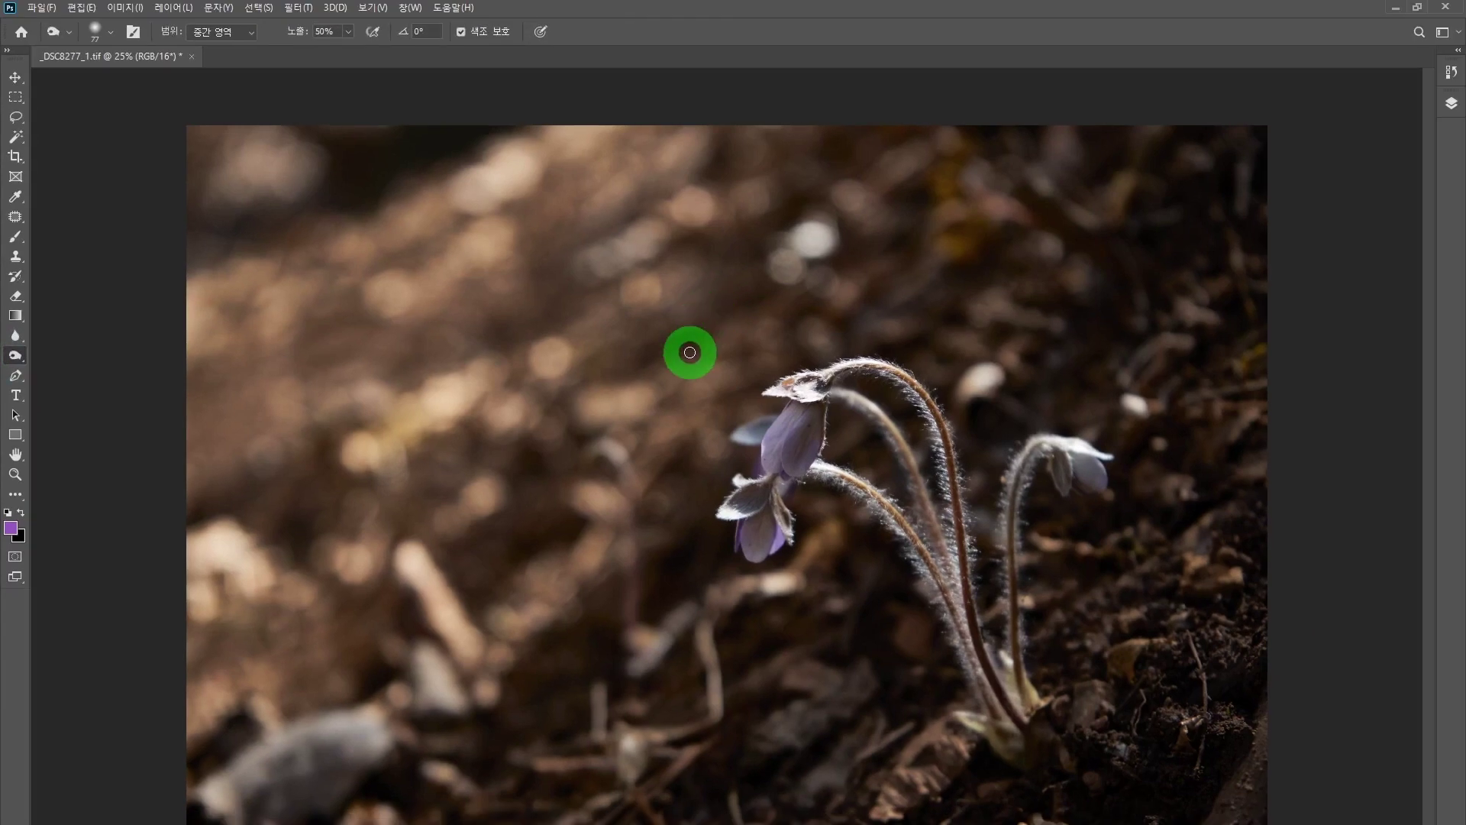
key("bracketright")
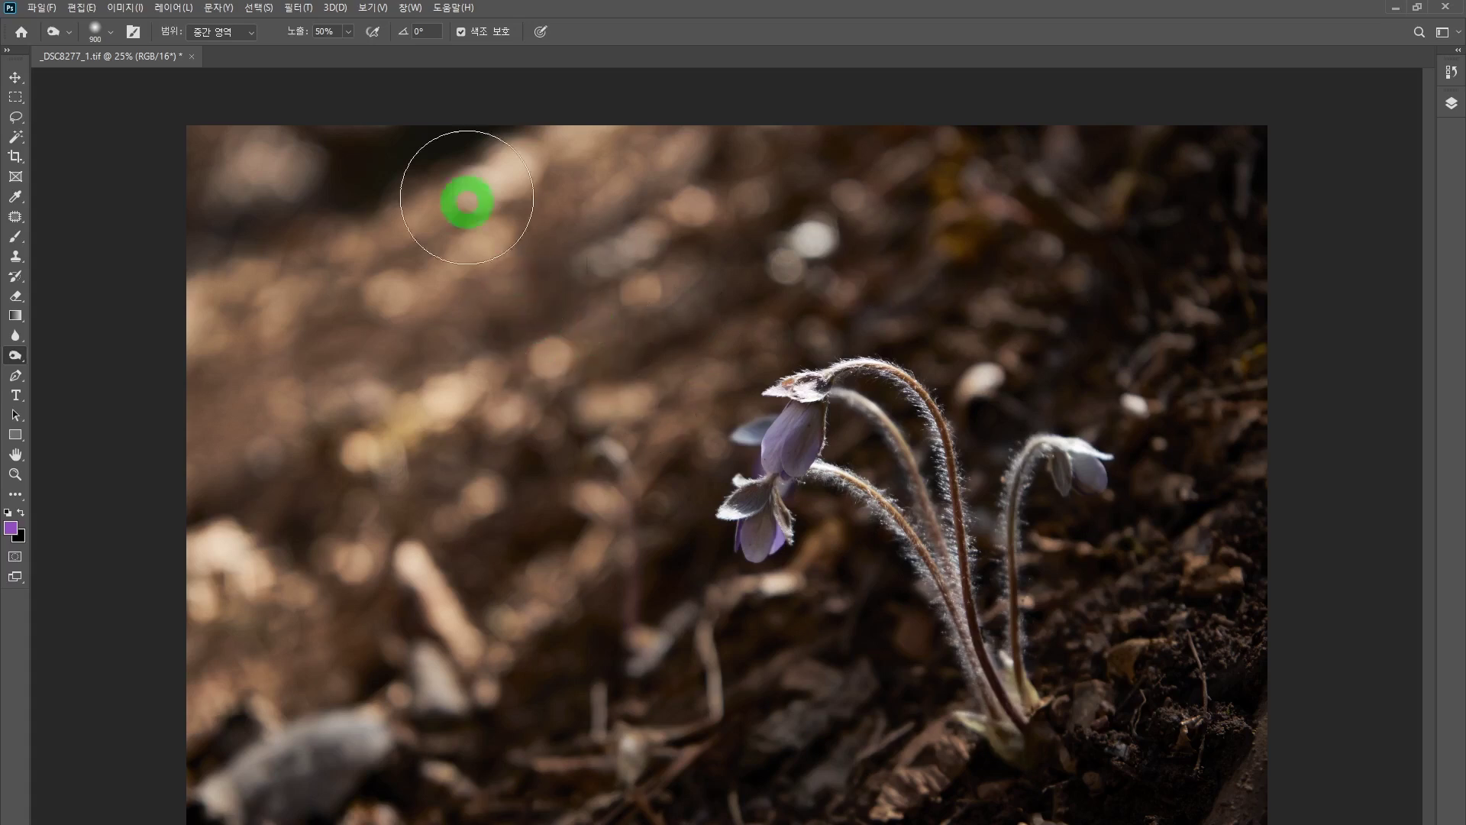
left_click(337, 32)
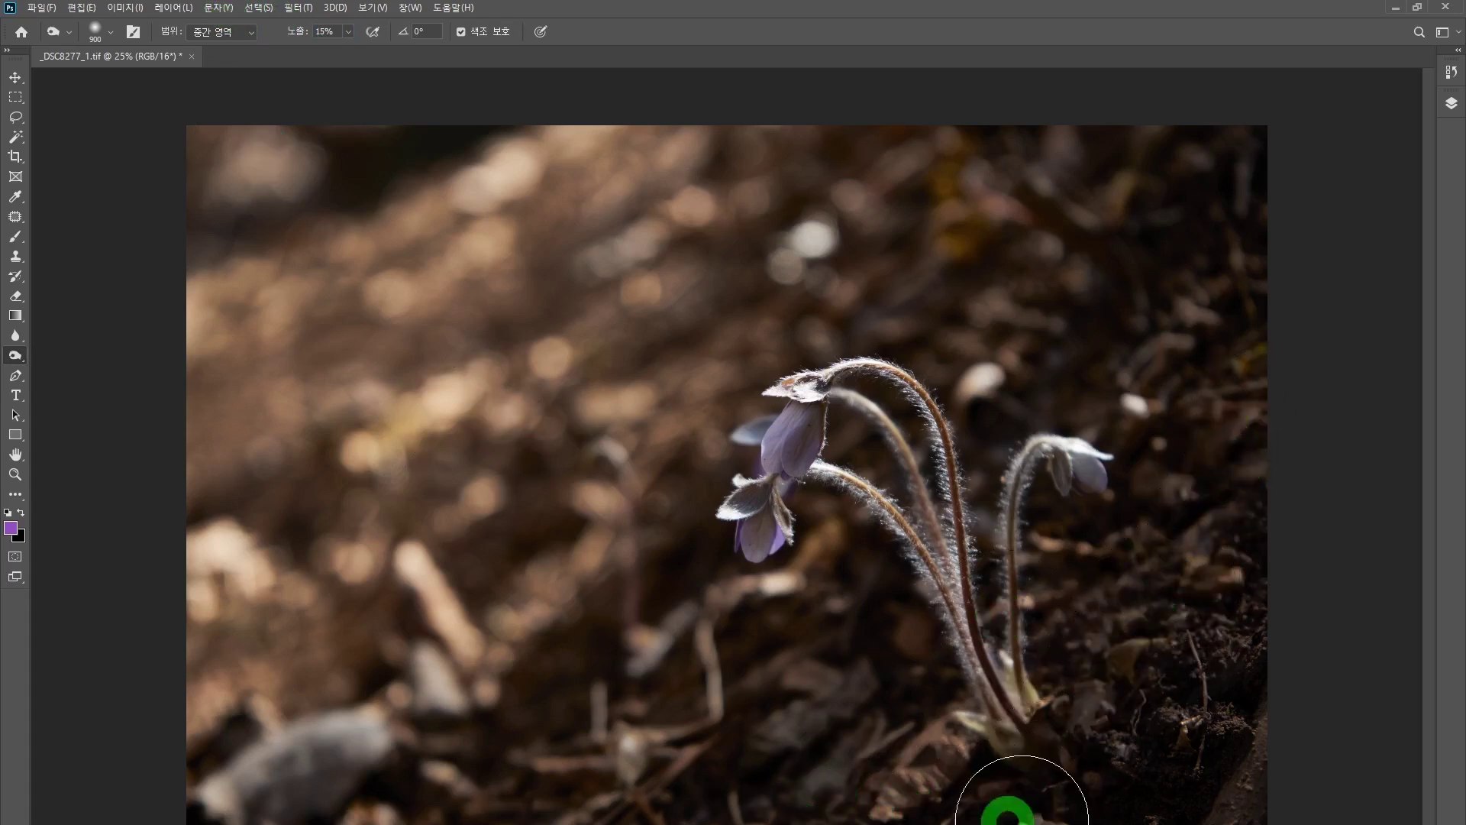
left_click(877, 646)
mouse_move(876, 645)
left_mouse_down()
mouse_move(854, 740)
mouse_move(779, 799)
mouse_move(1125, 769)
mouse_move(1225, 666)
left_mouse_up()
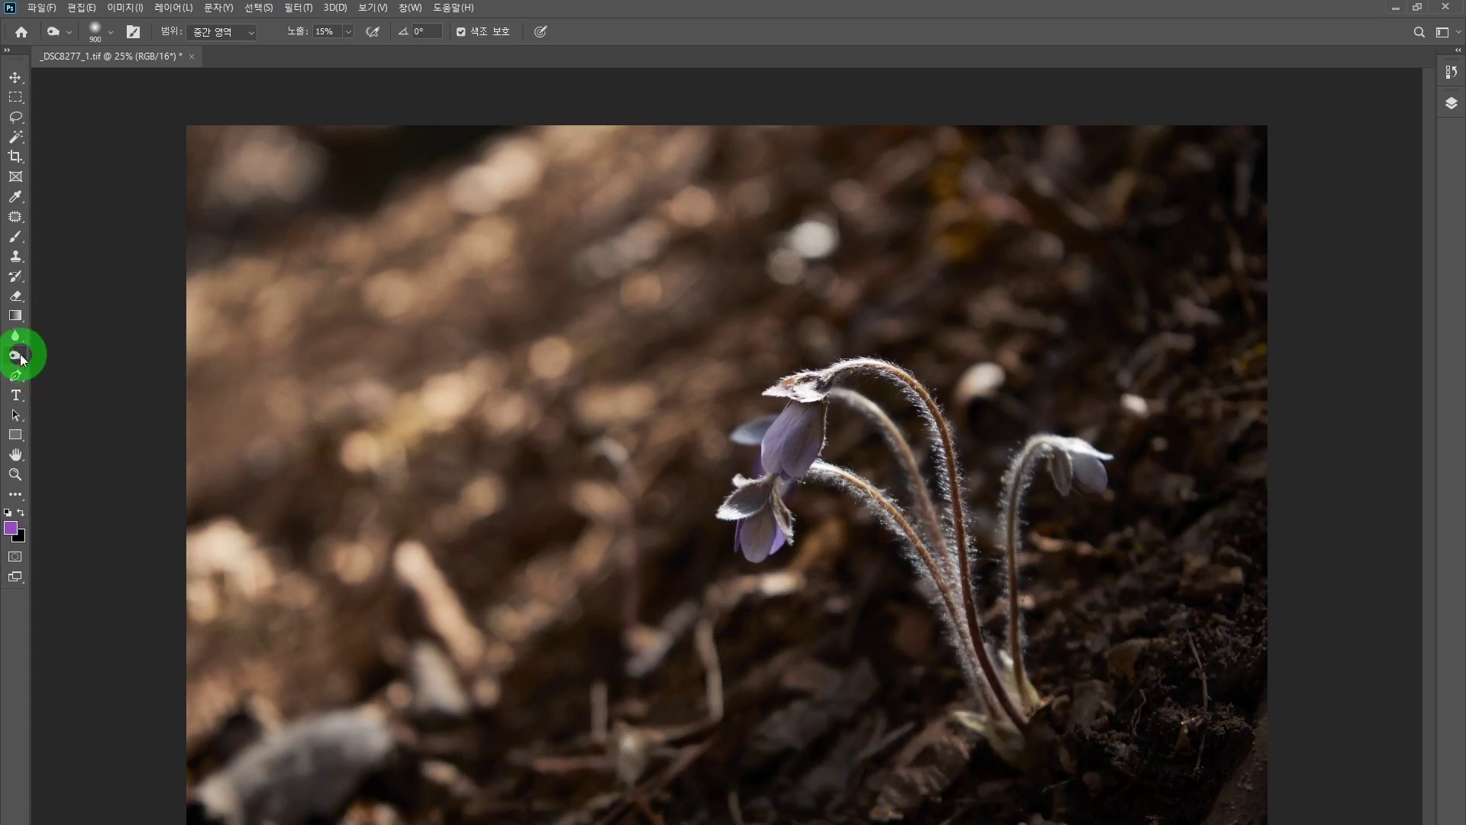
Brighten the blurred background highlights behind the flowers with the Dodge tool, using a 1200-pixel brush and 15% midtone exposure
left_click(68, 355)
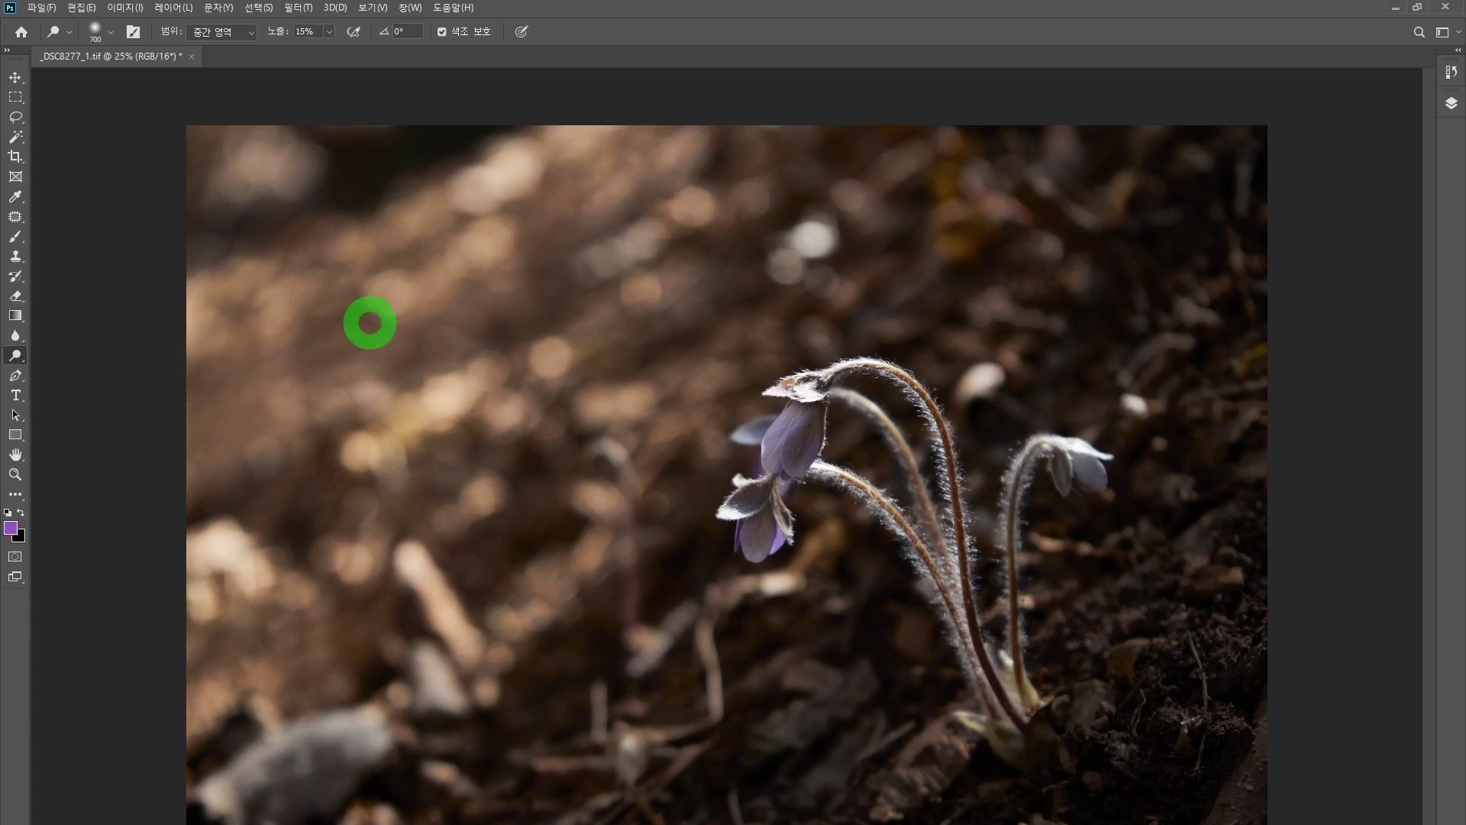
key("bracketright")
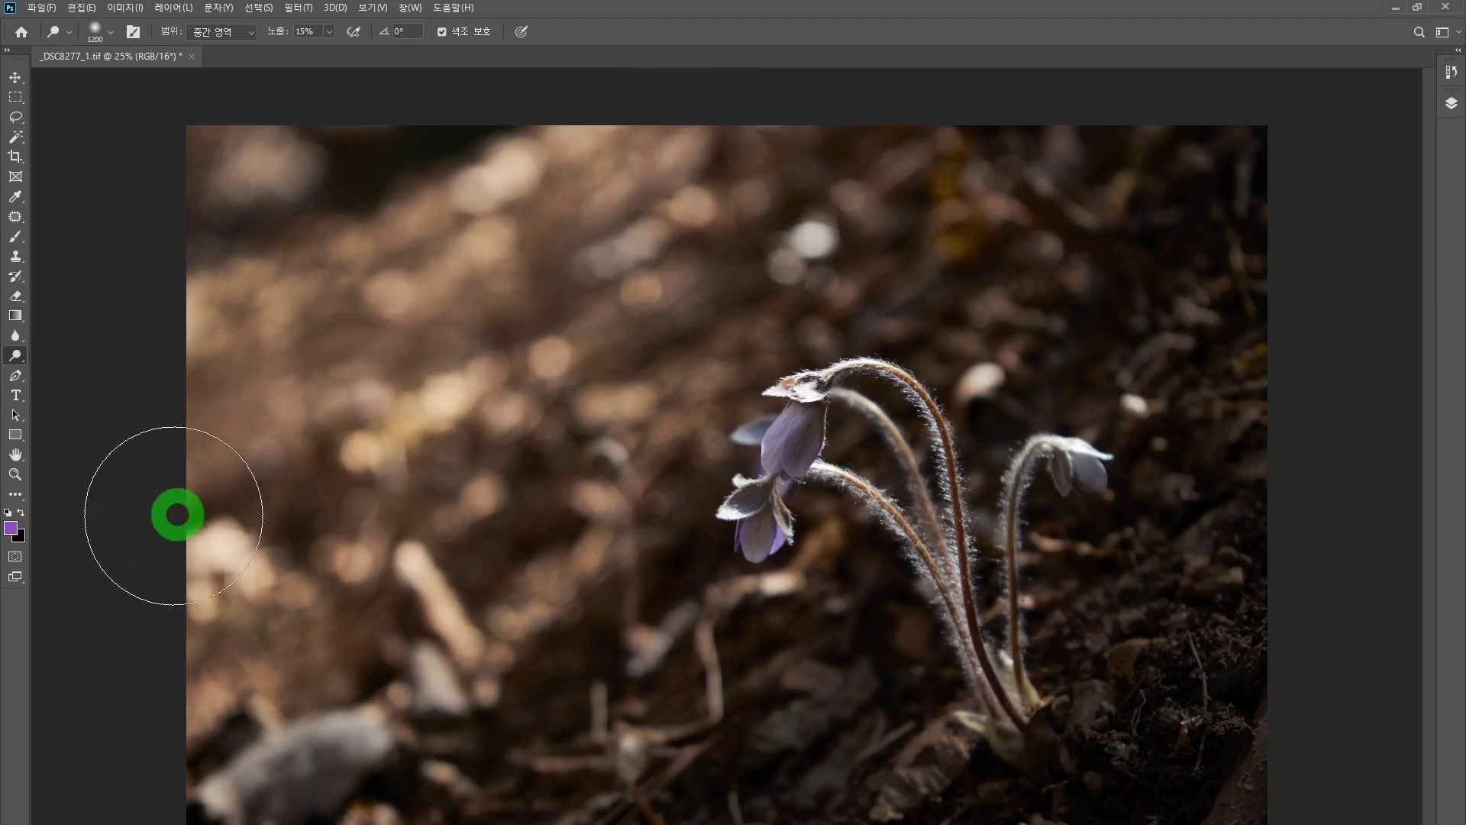
left_click_drag(685, 244, 685, 244)
left_click(585, 368)
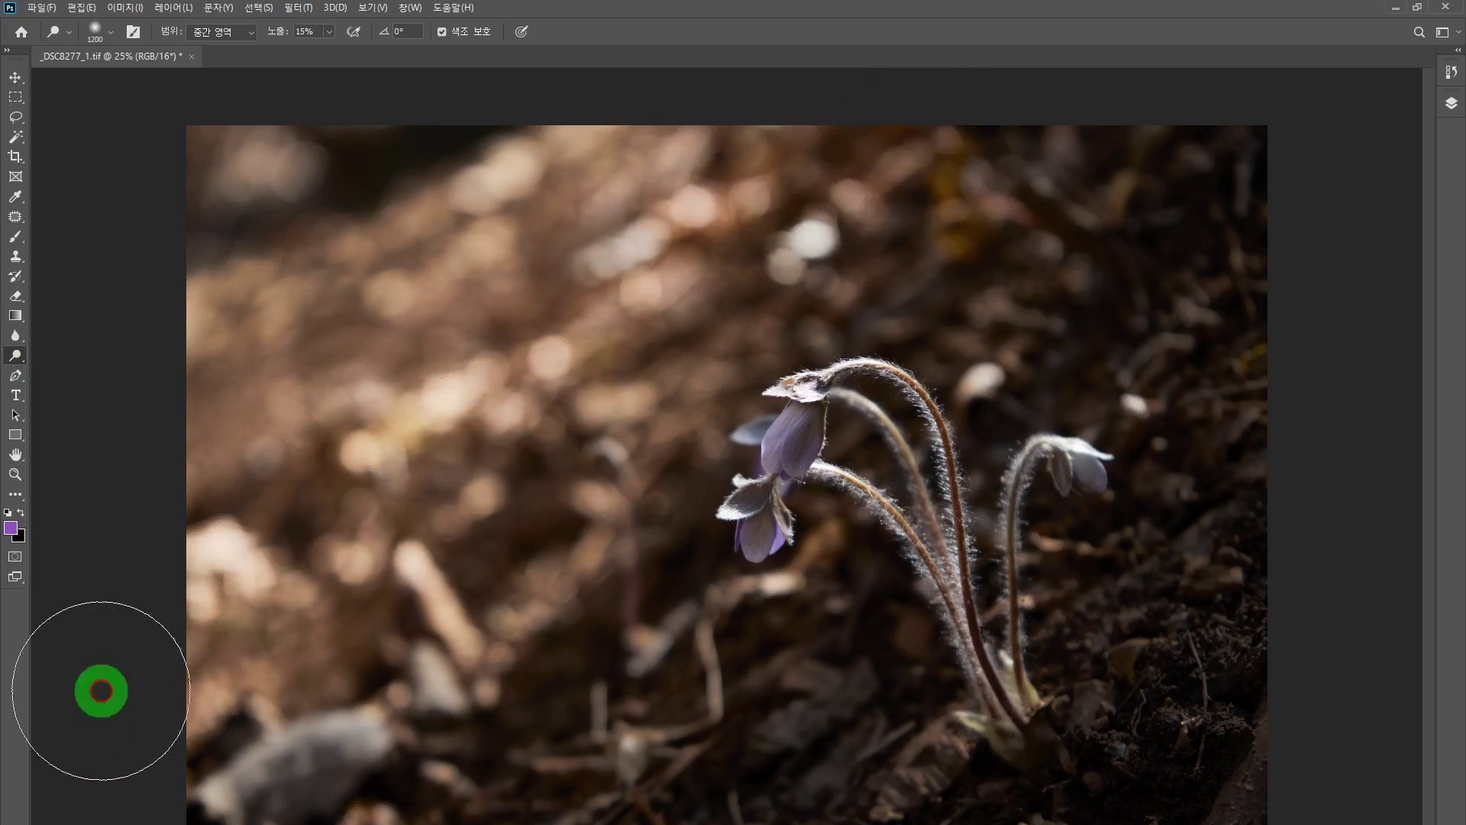
Darken the ground along the photo's right side with the Burn tool at 15% exposure, and switch to the Rectangular Marquee tool
left_click(26, 360)
left_click(75, 372)
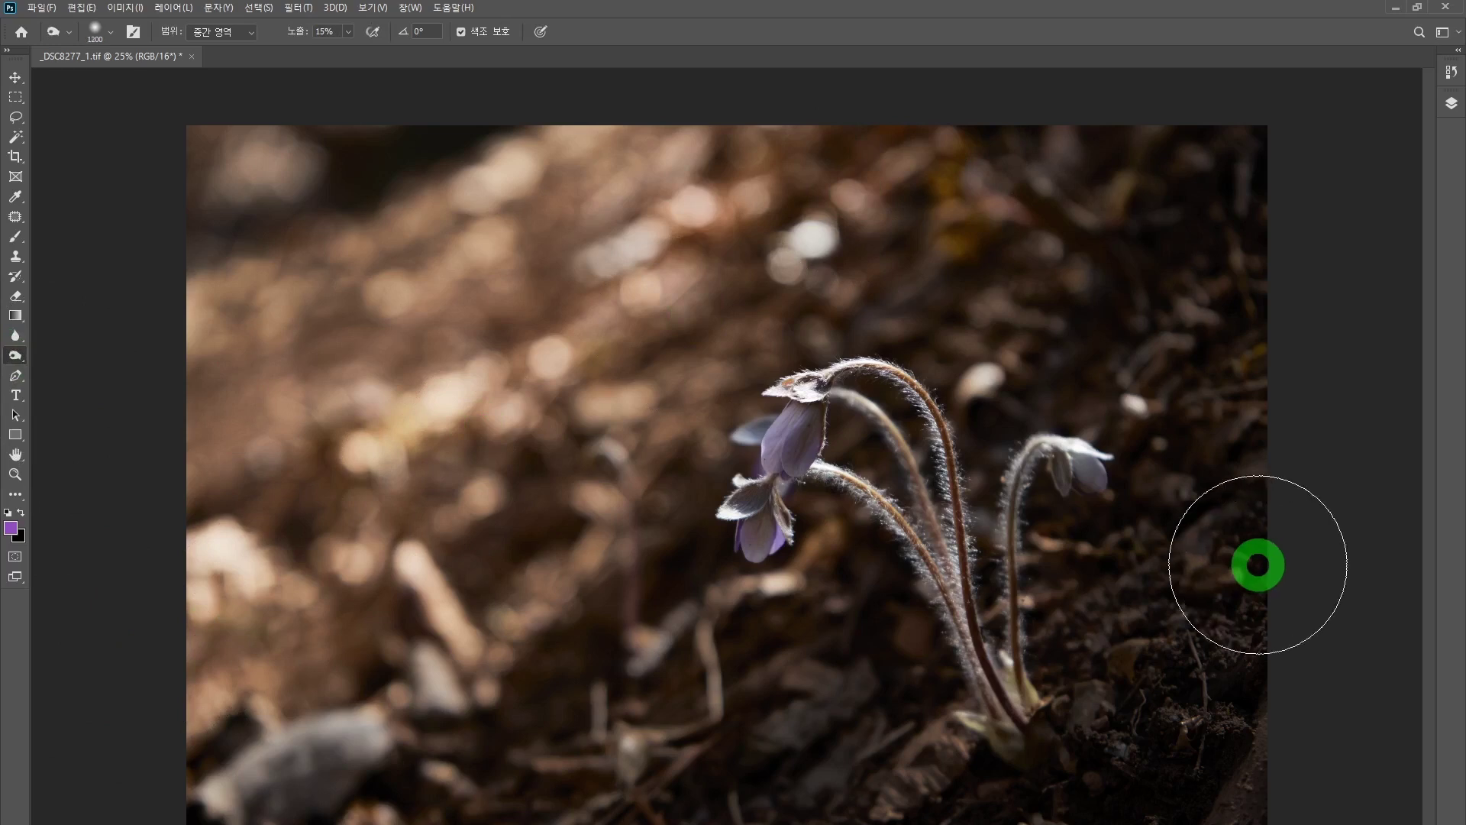
mouse_move(1258, 565)
left_mouse_down()
mouse_move(1239, 541)
mouse_move(1214, 385)
mouse_move(1230, 205)
mouse_move(1188, 161)
mouse_move(1154, 155)
mouse_move(1236, 339)
mouse_move(1247, 455)
mouse_move(1244, 364)
mouse_move(1103, 213)
mouse_move(1015, 171)
mouse_move(1214, 432)
mouse_move(1164, 363)
mouse_move(975, 209)
mouse_move(886, 186)
mouse_move(1303, 165)
mouse_move(974, 397)
mouse_move(1255, 175)
mouse_move(1188, 419)
mouse_move(1183, 609)
mouse_move(1180, 297)
mouse_move(1221, 173)
mouse_move(1214, 311)
mouse_move(1146, 588)
mouse_move(995, 709)
mouse_move(570, 761)
mouse_move(761, 740)
mouse_move(1354, 812)
mouse_move(872, 672)
mouse_move(901, 401)
mouse_move(805, 417)
mouse_move(216, 249)
mouse_move(209, 238)
mouse_move(849, 379)
mouse_move(318, 249)
mouse_move(137, 183)
mouse_move(26, 117)
left_mouse_up()
left_click(15, 98)
left_click(726, 135)
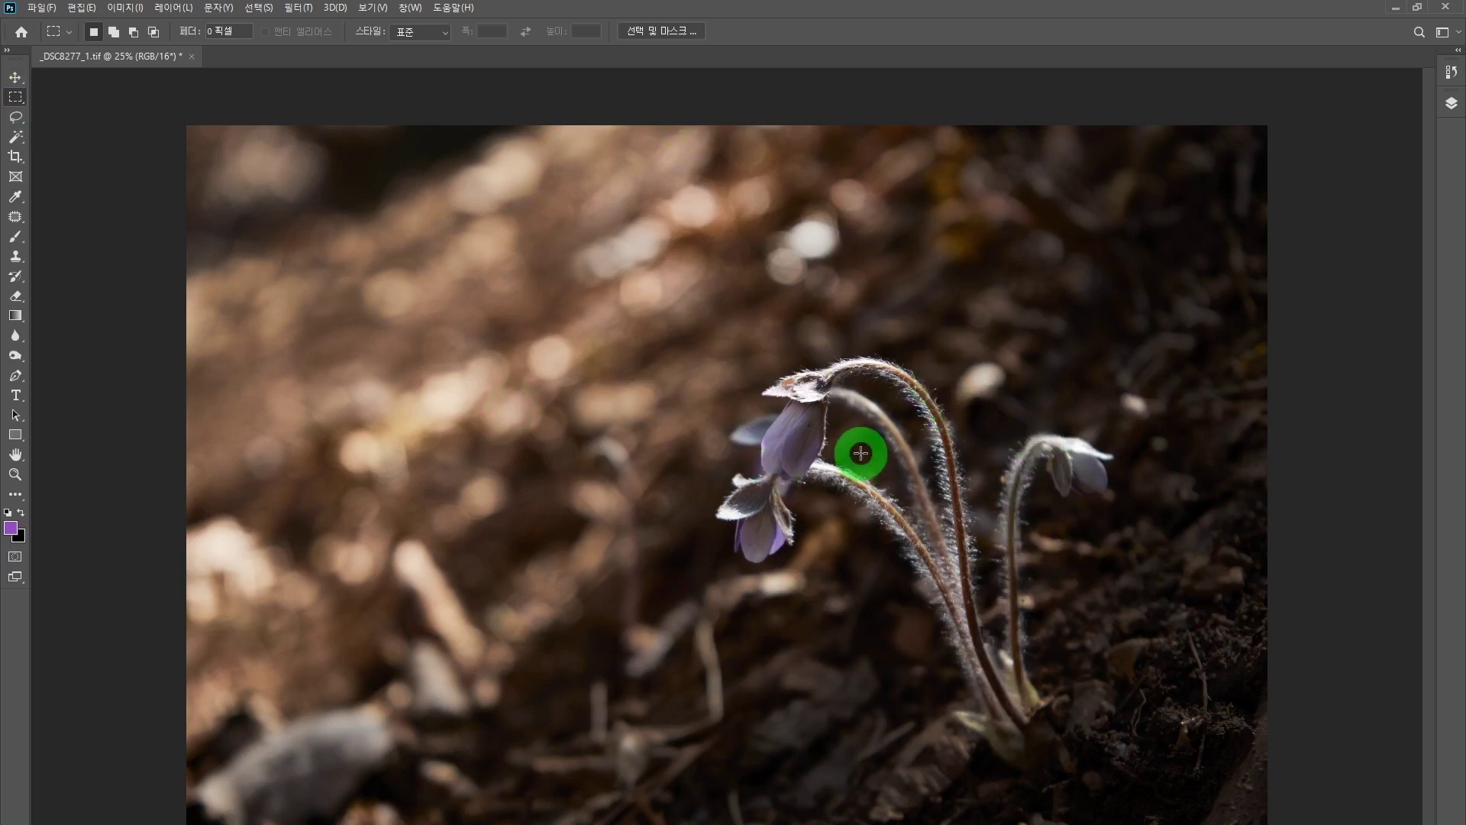
Duplicate the background layer, keeping the suggested layer name
left_click(1451, 103)
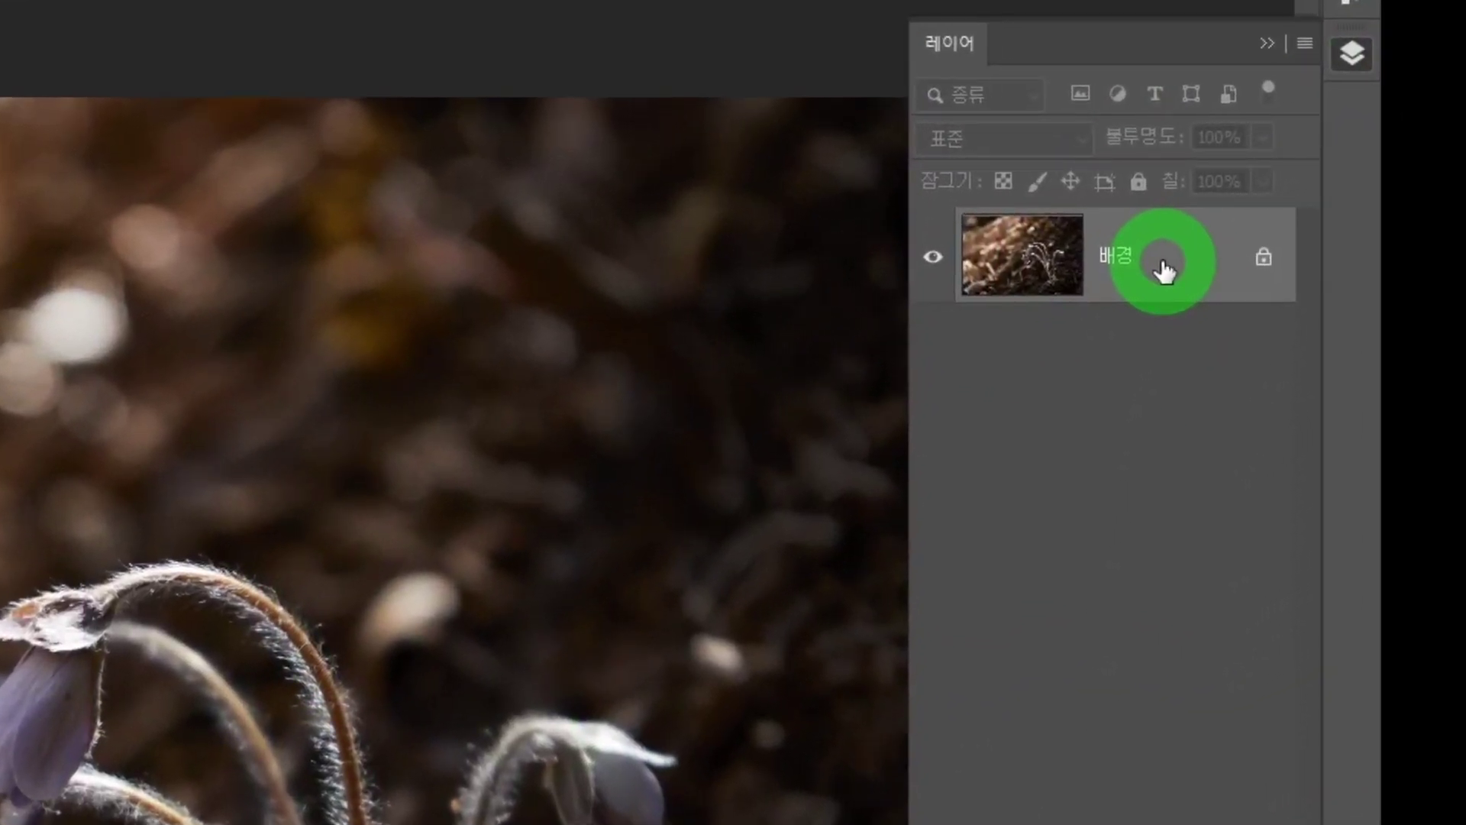
right_click(1273, 230)
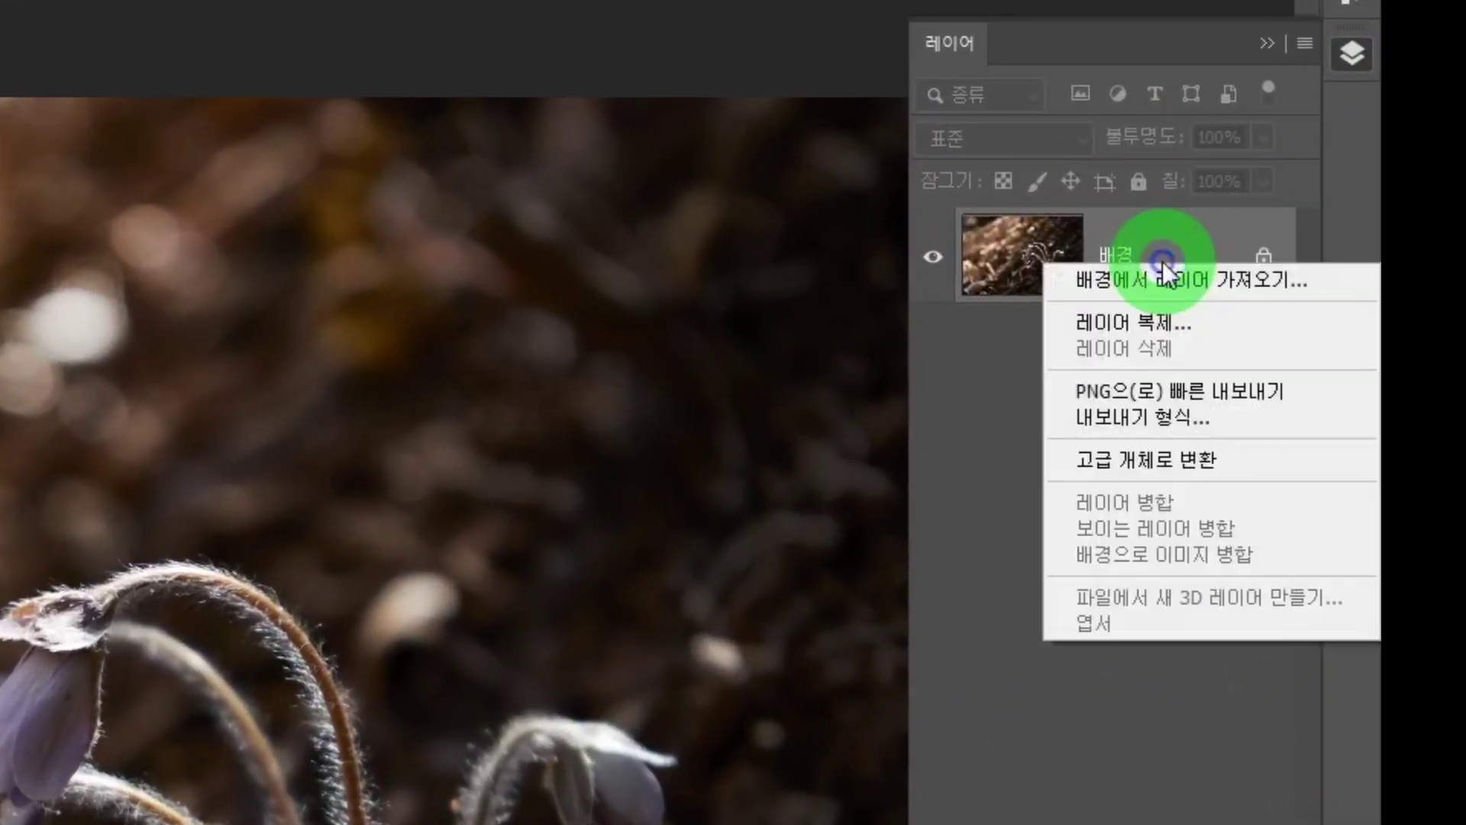
left_click(1134, 321)
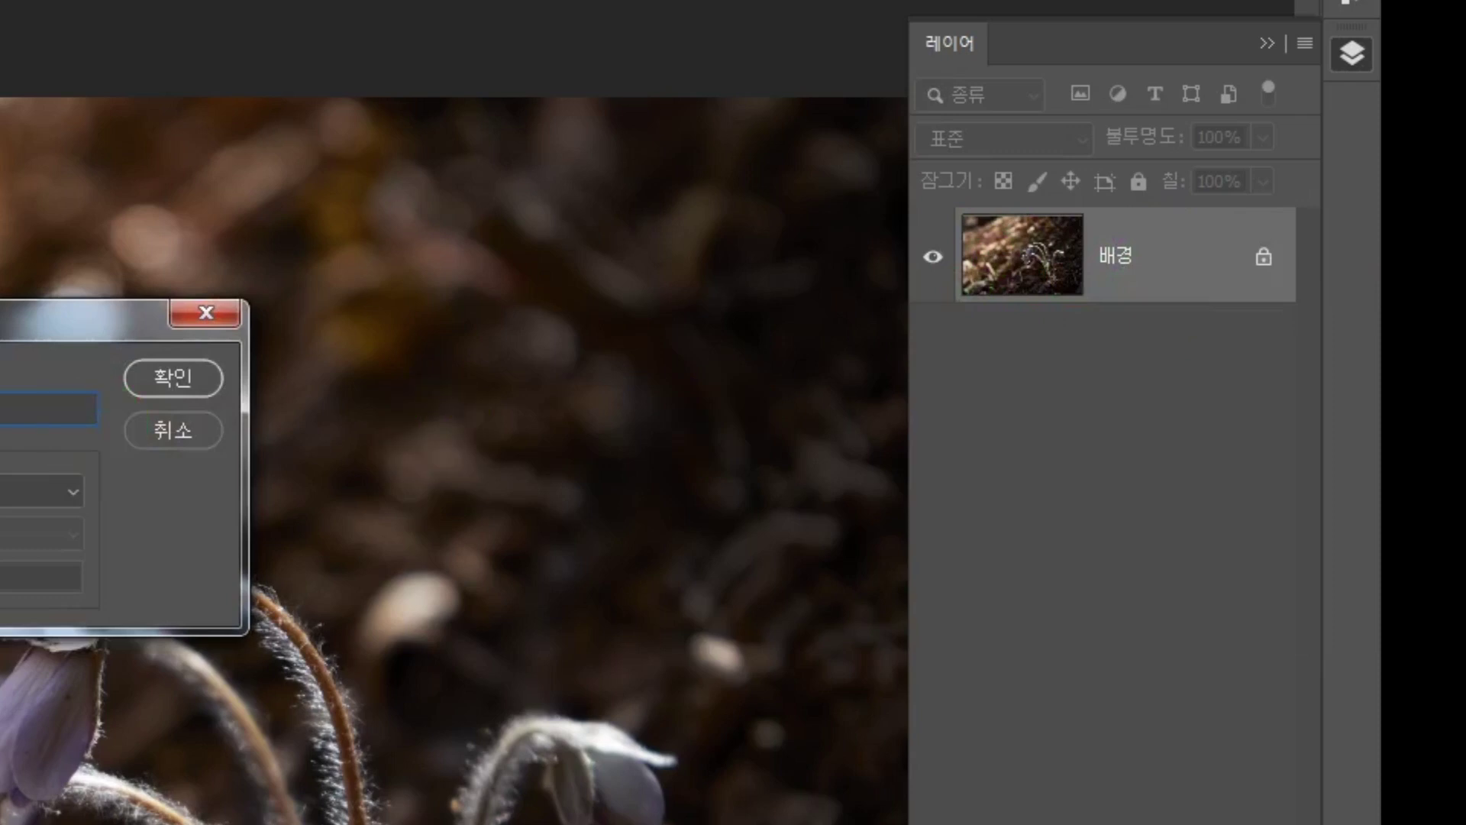
left_click(171, 380)
left_click(975, 299)
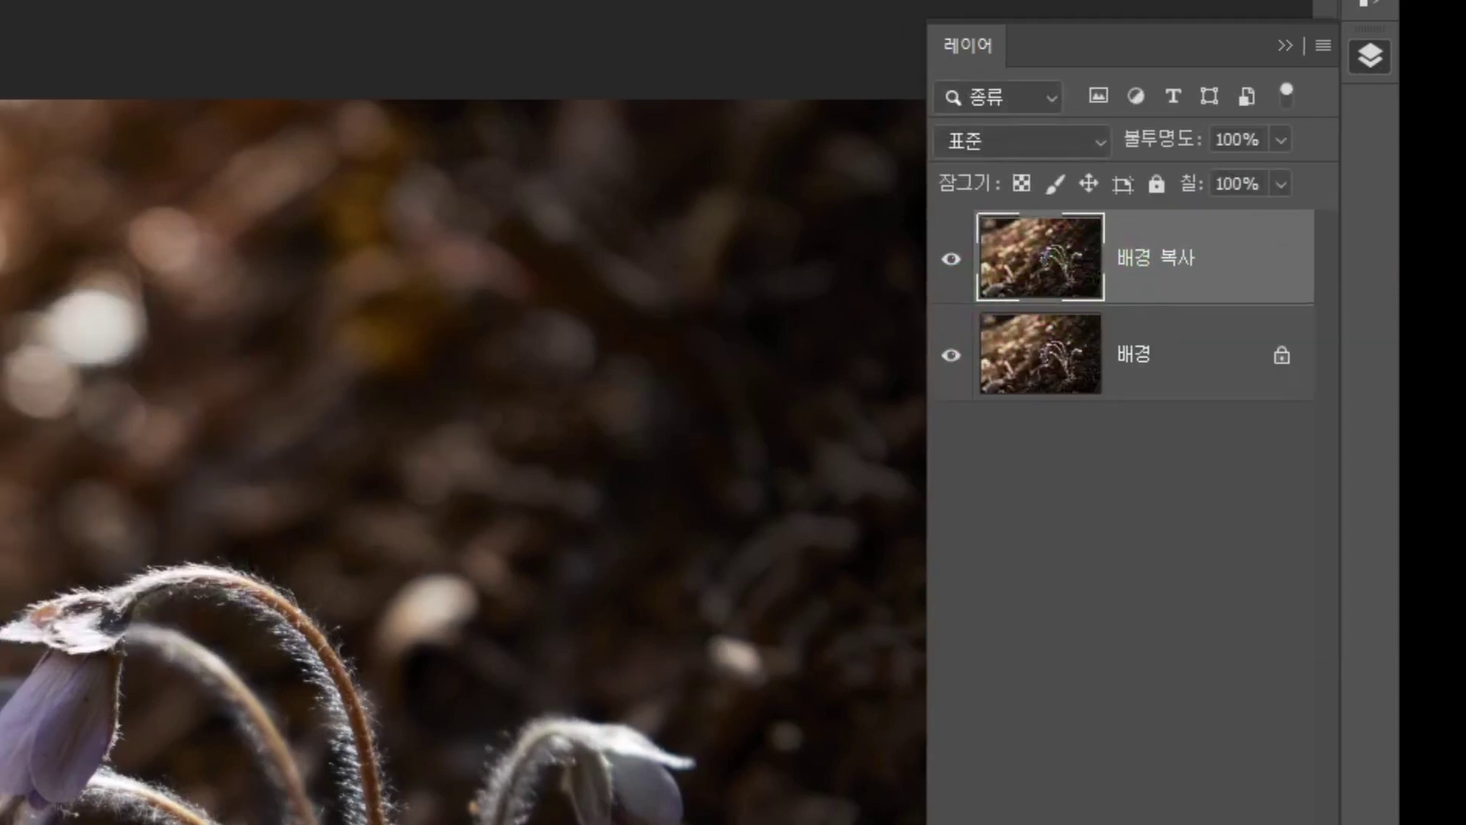
Apply a High Pass filter with a 2.5-pixel radius to the duplicate layer and set its blend mode to Overlay
left_click(297, 17)
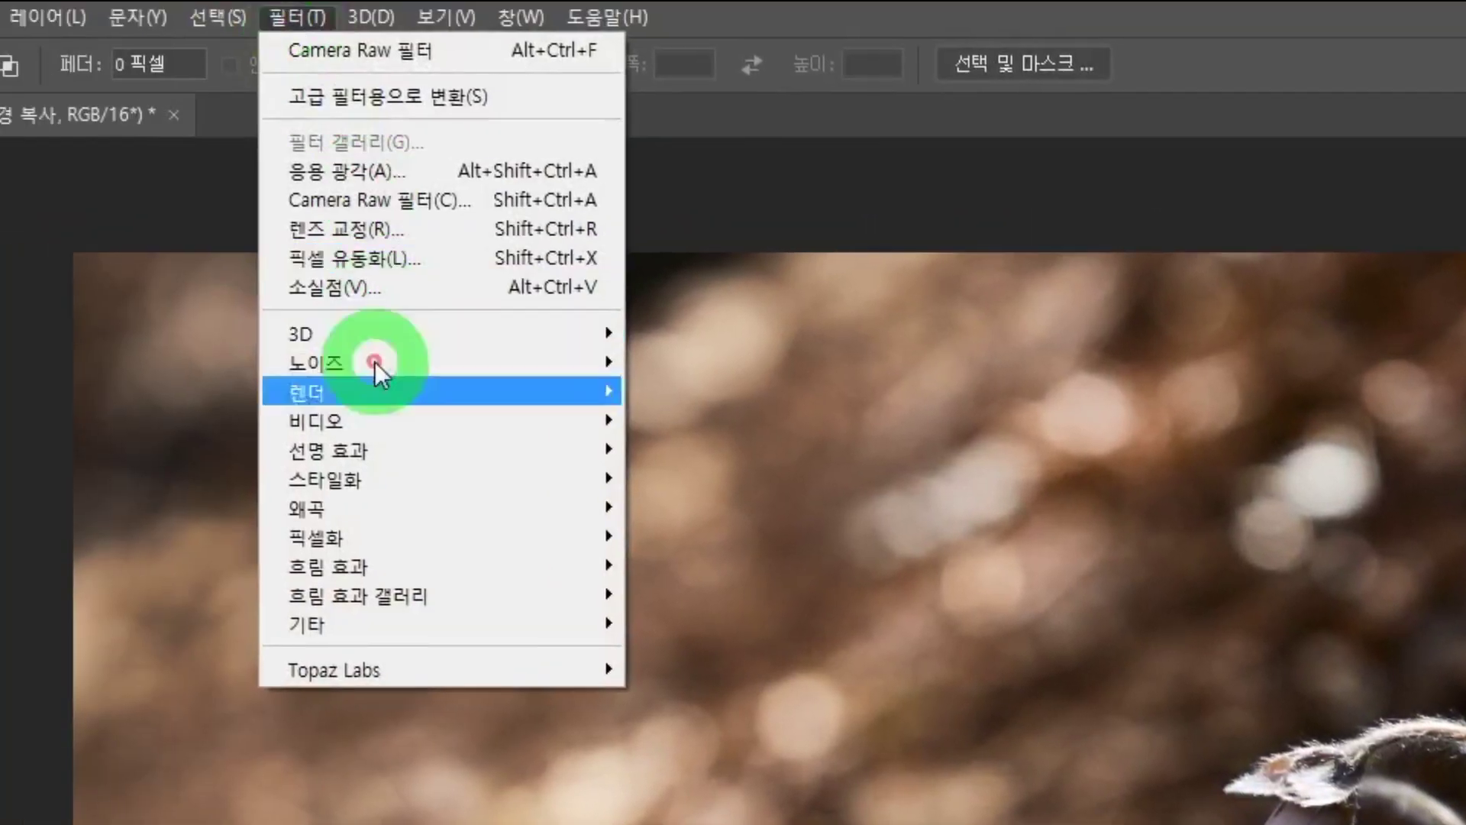
mouse_move(349, 624)
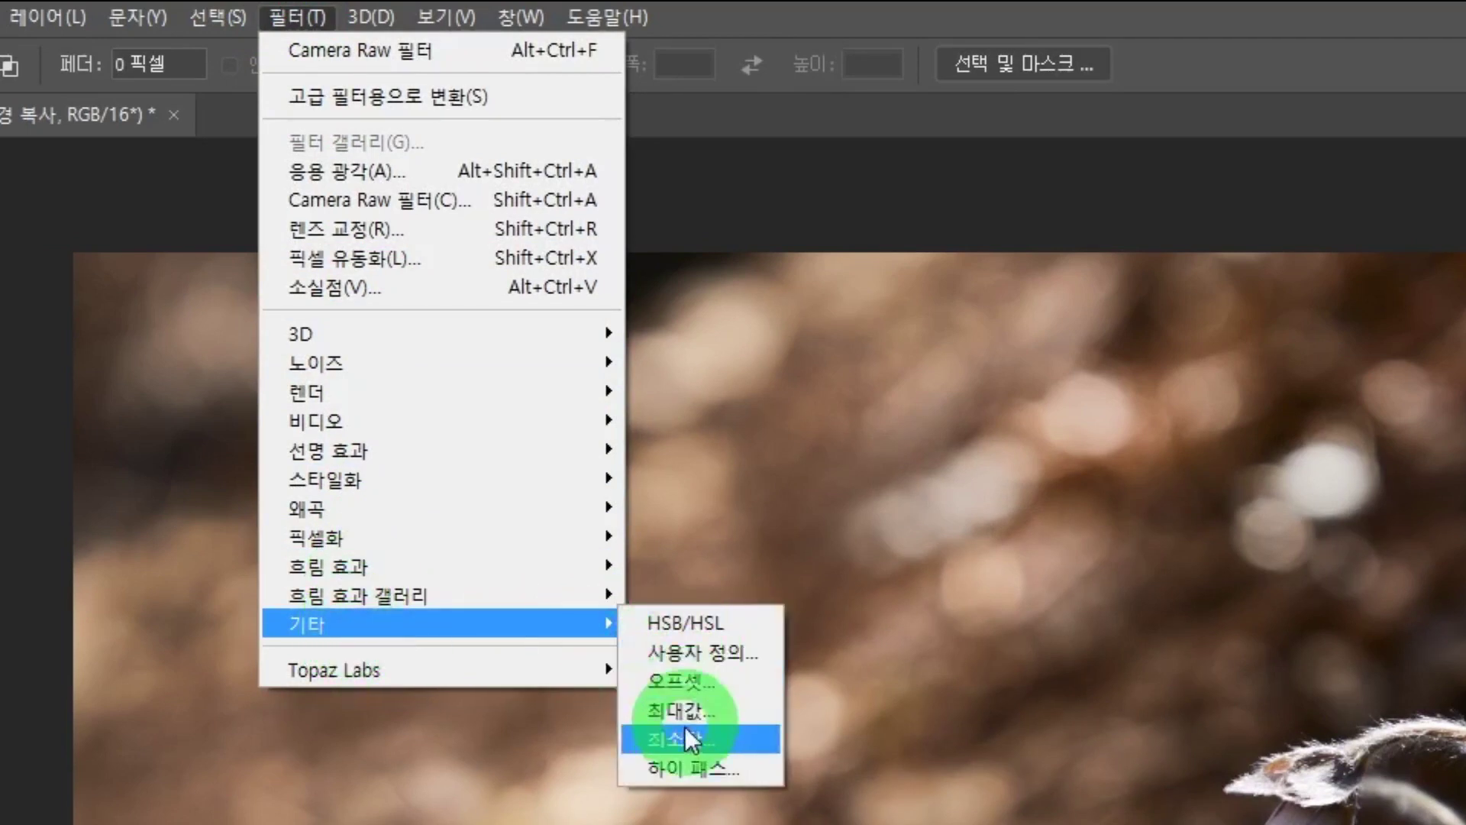
left_click(684, 769)
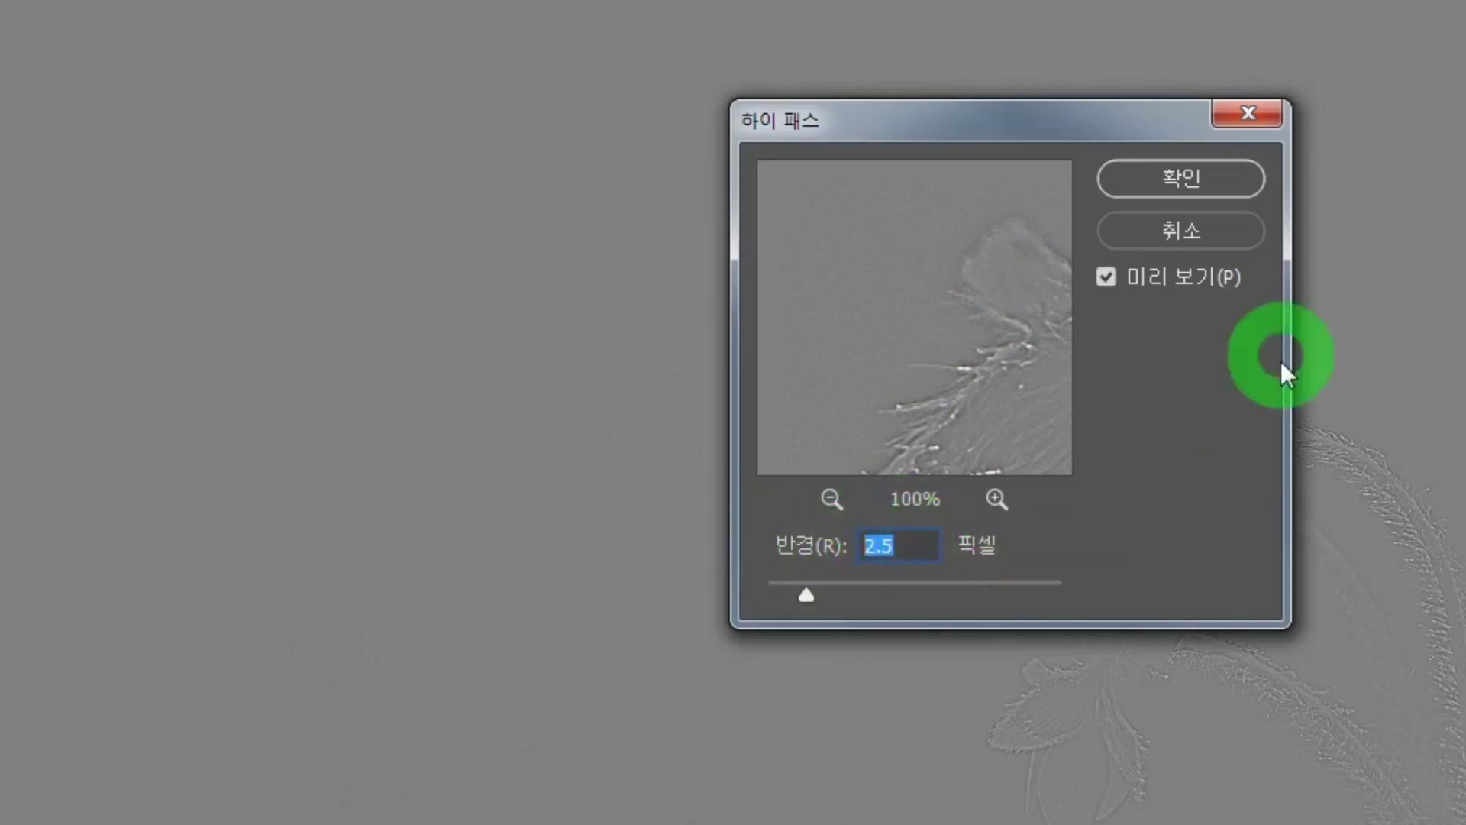
left_click(1207, 186)
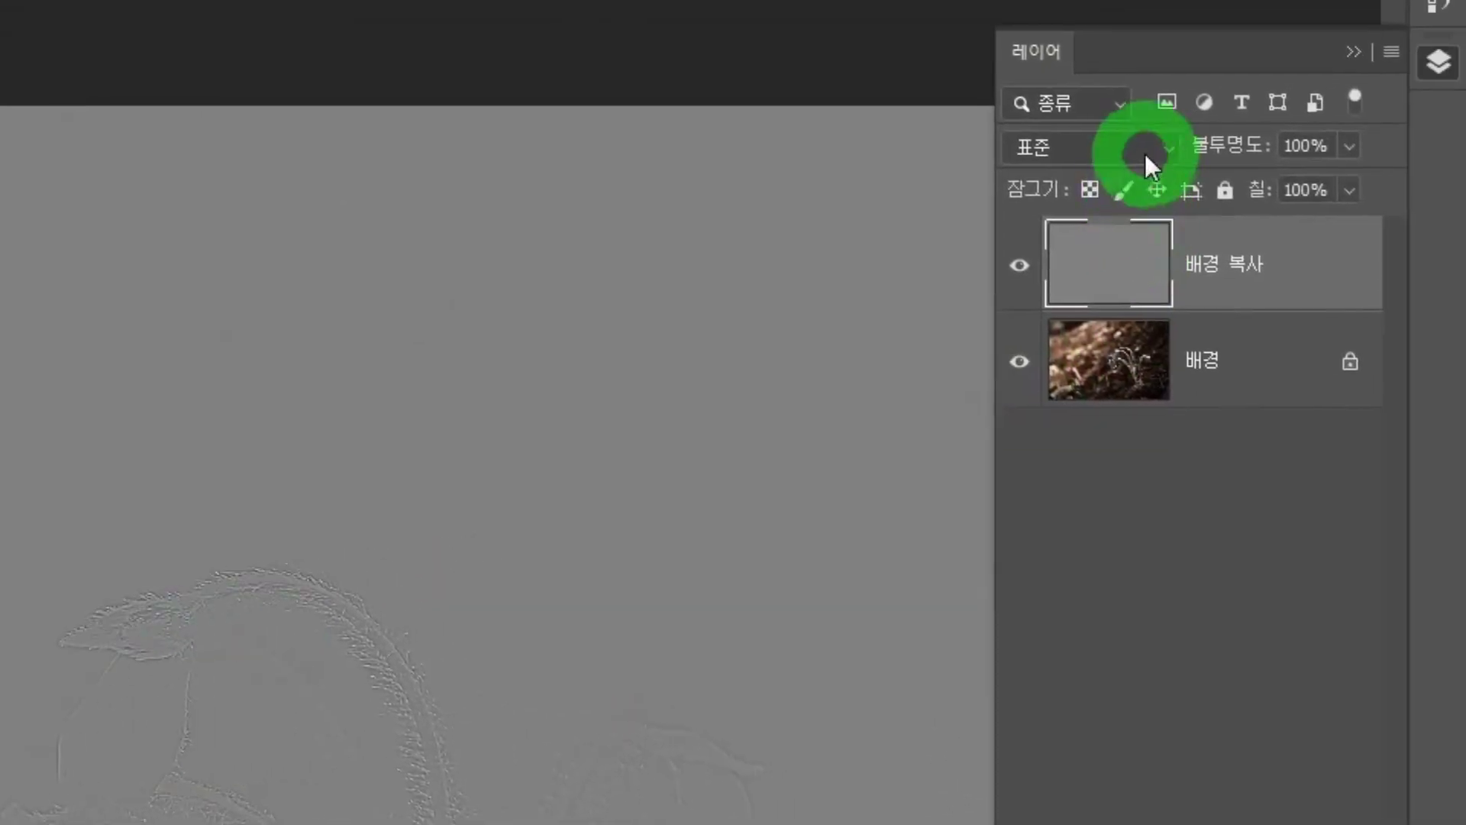
left_click(1042, 144)
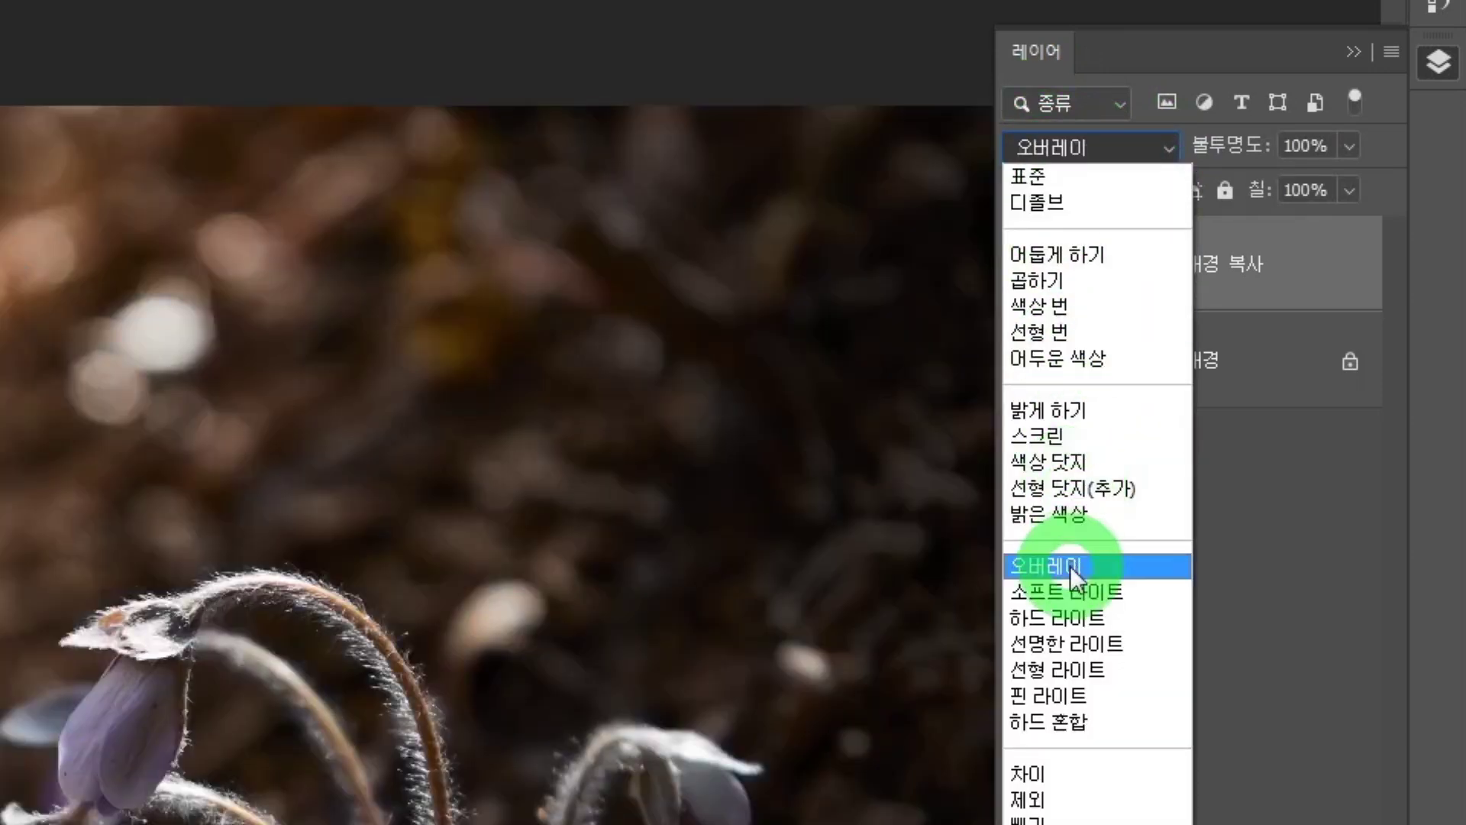
left_click(1070, 565)
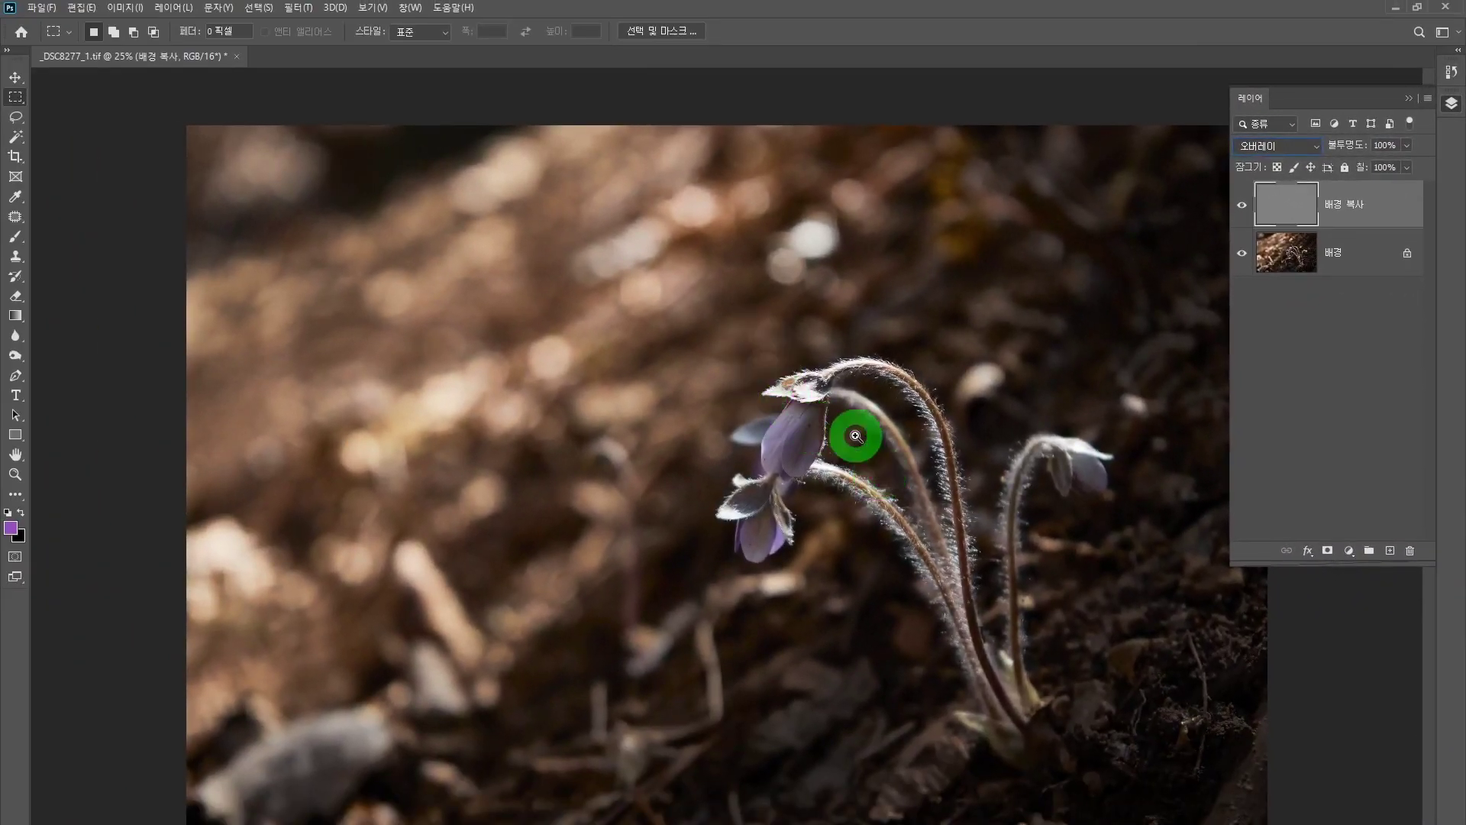
Examine the flower's fine hairs up close with the High Pass layer hidden and shown to compare the sharpening
left_click_drag(844, 412, 902, 493)
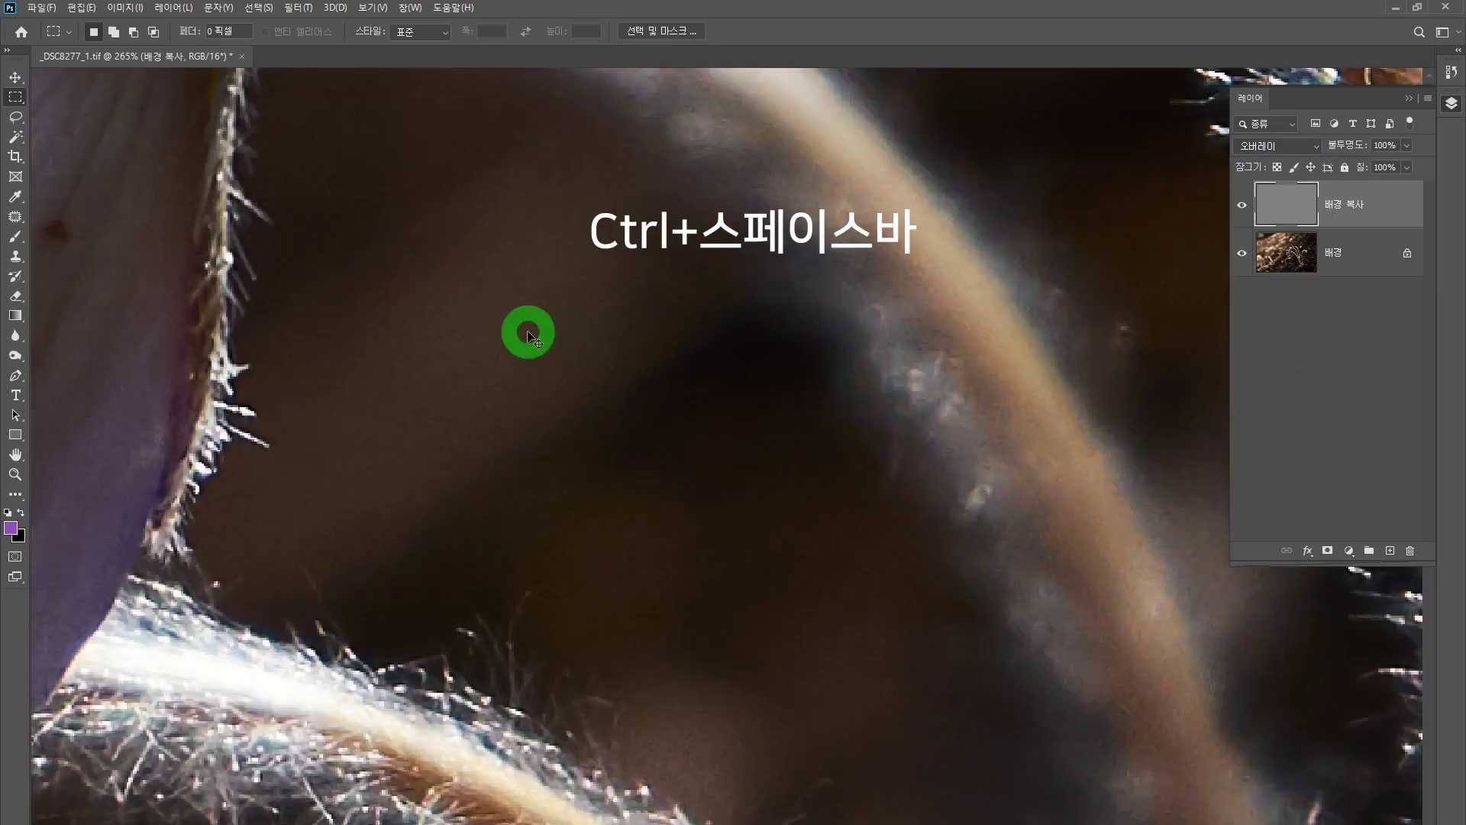
left_click_drag(563, 333, 501, 272)
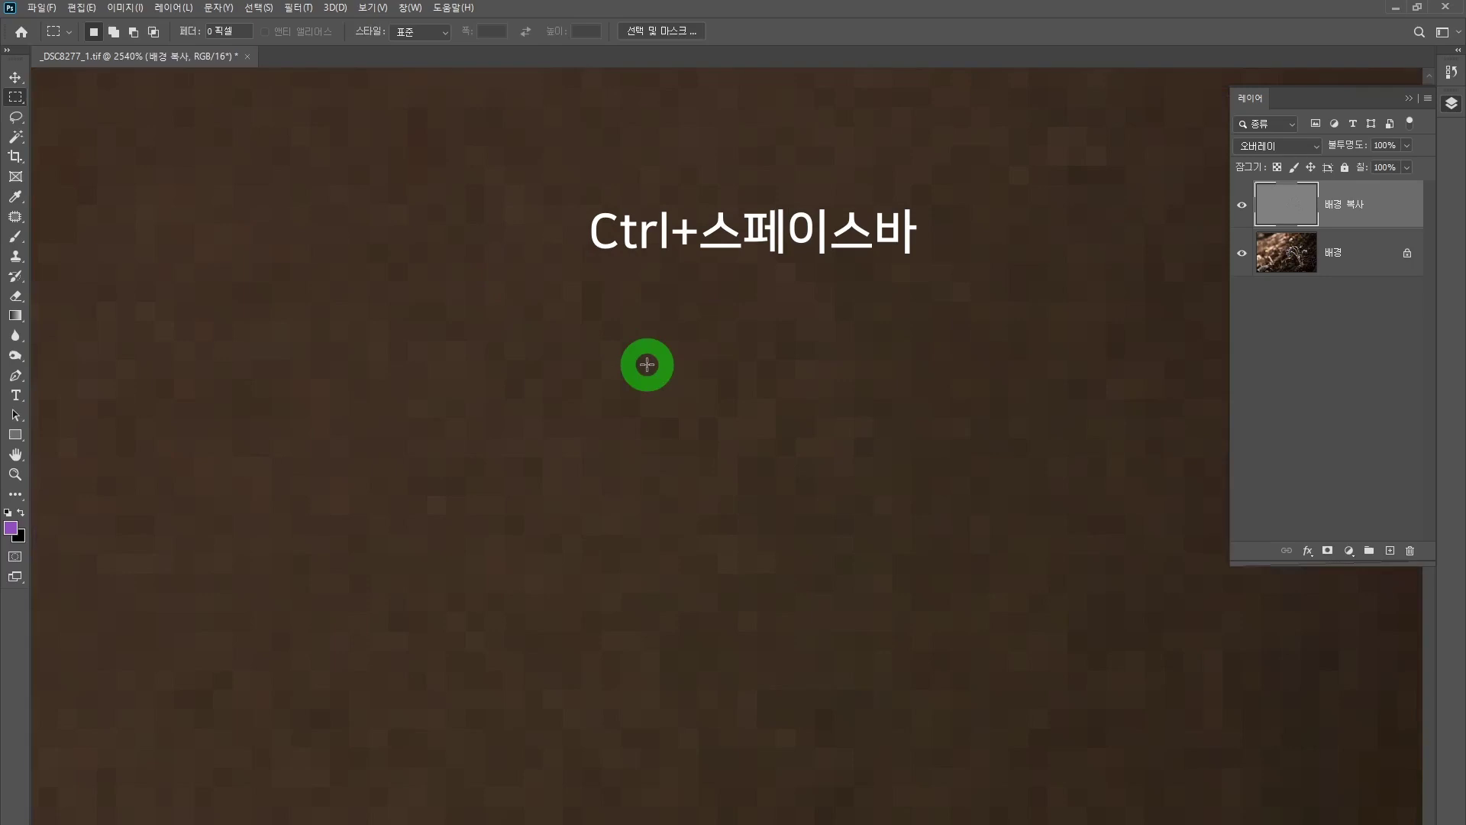
key("ctrl+1")
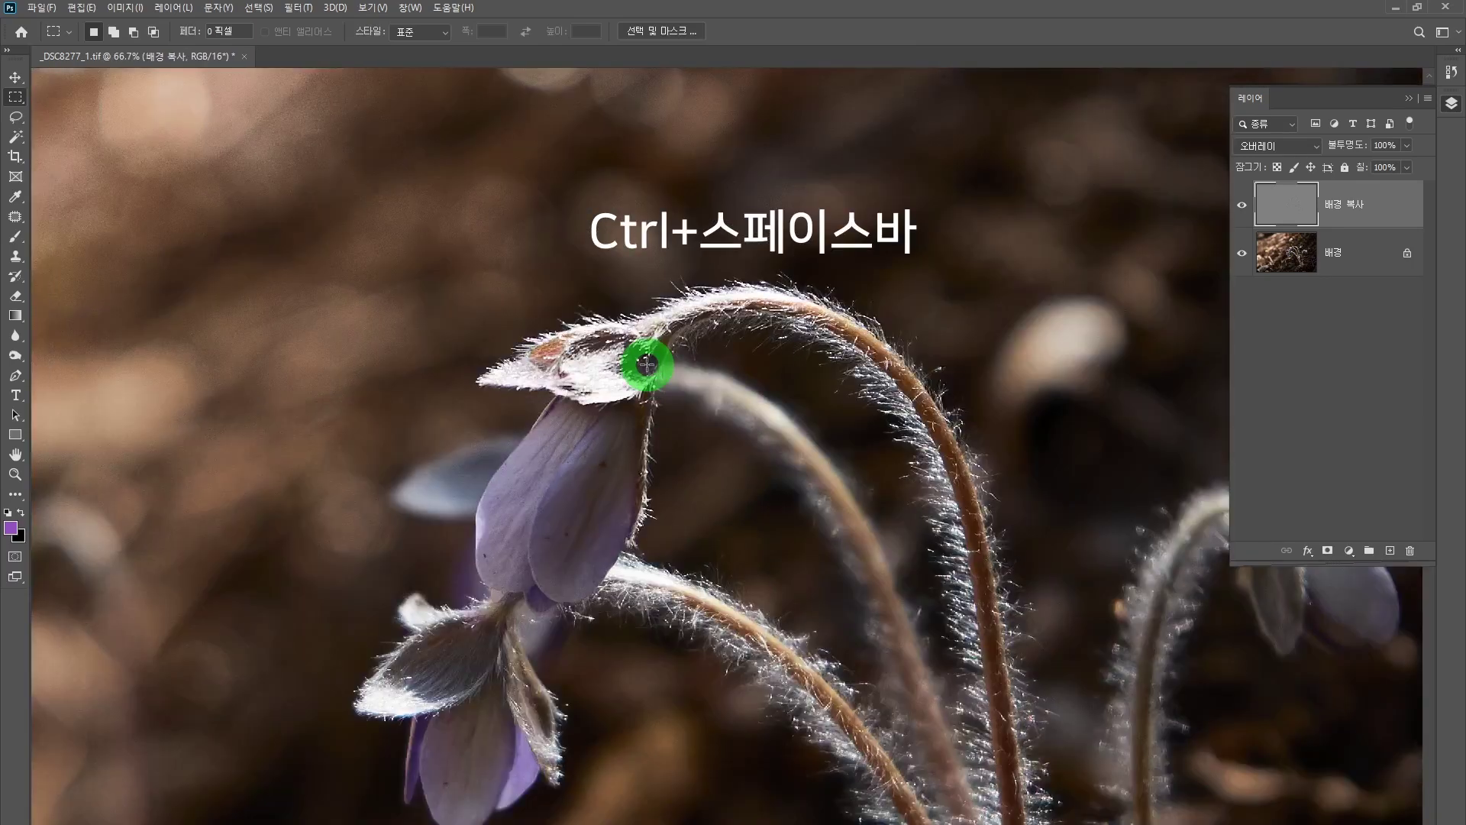
left_click_drag(701, 622, 697, 498)
left_click(1279, 210)
left_click(1241, 206)
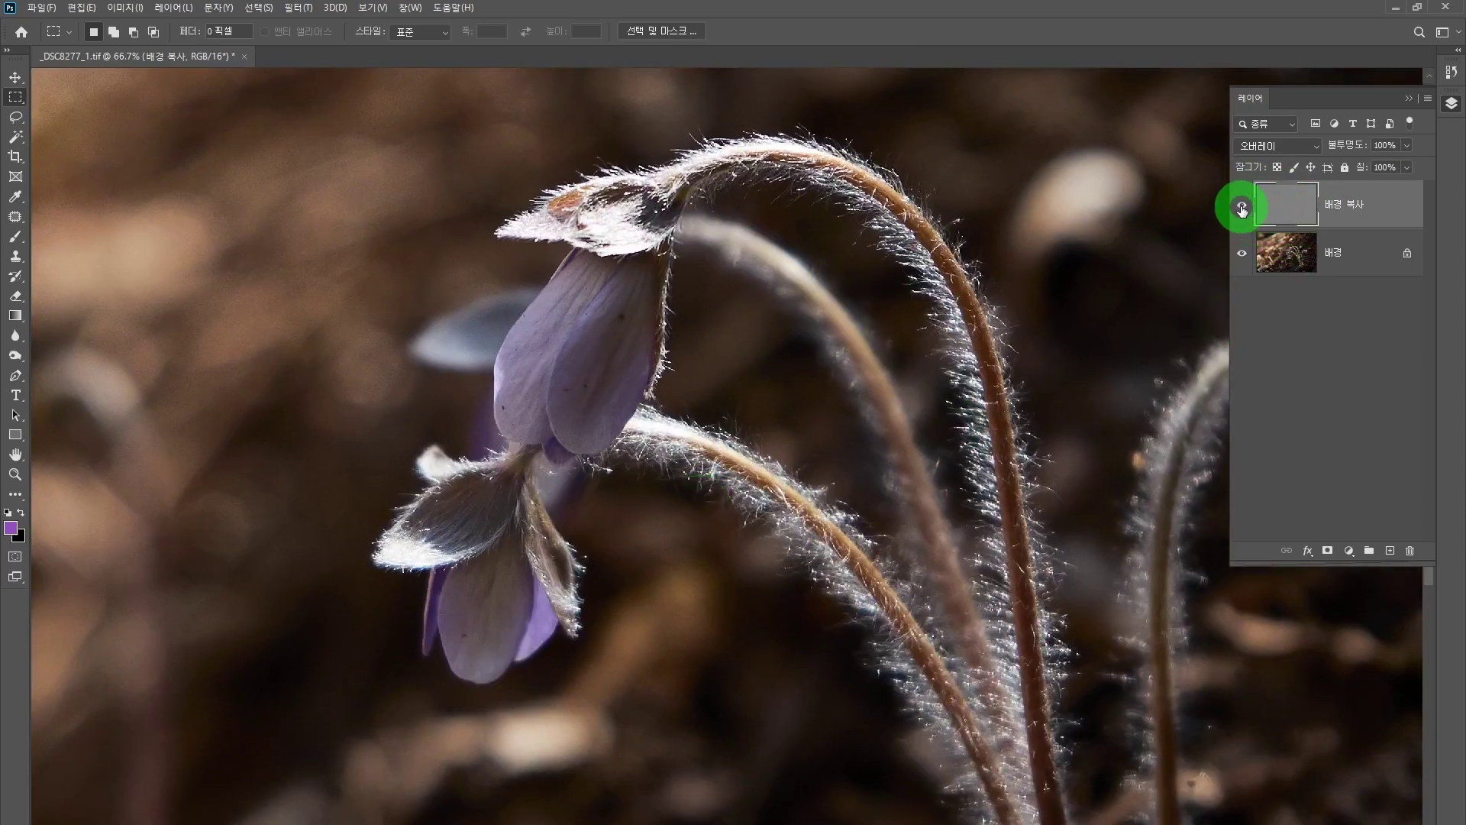
left_click(1241, 208)
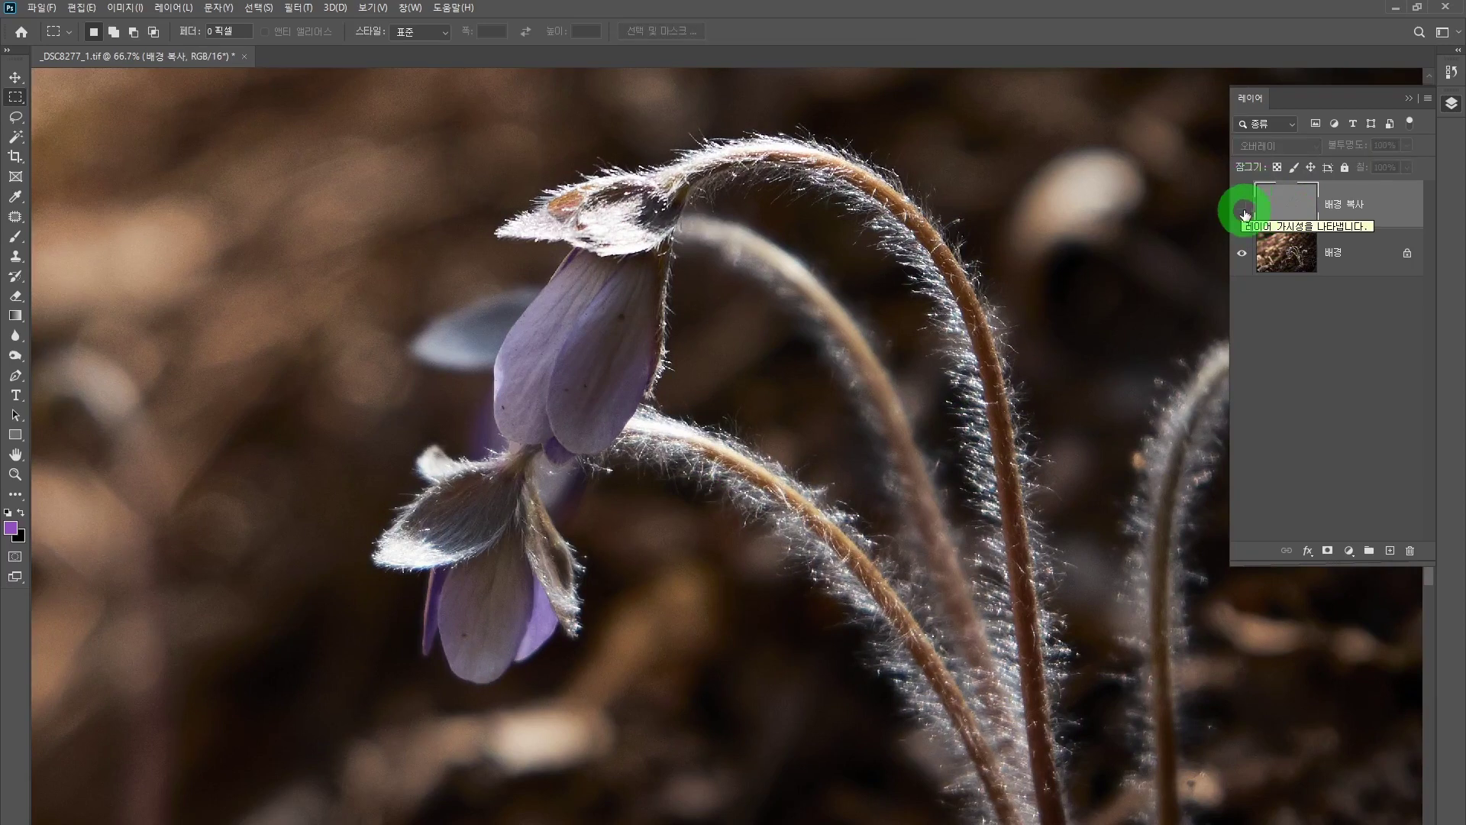
left_click(1243, 204)
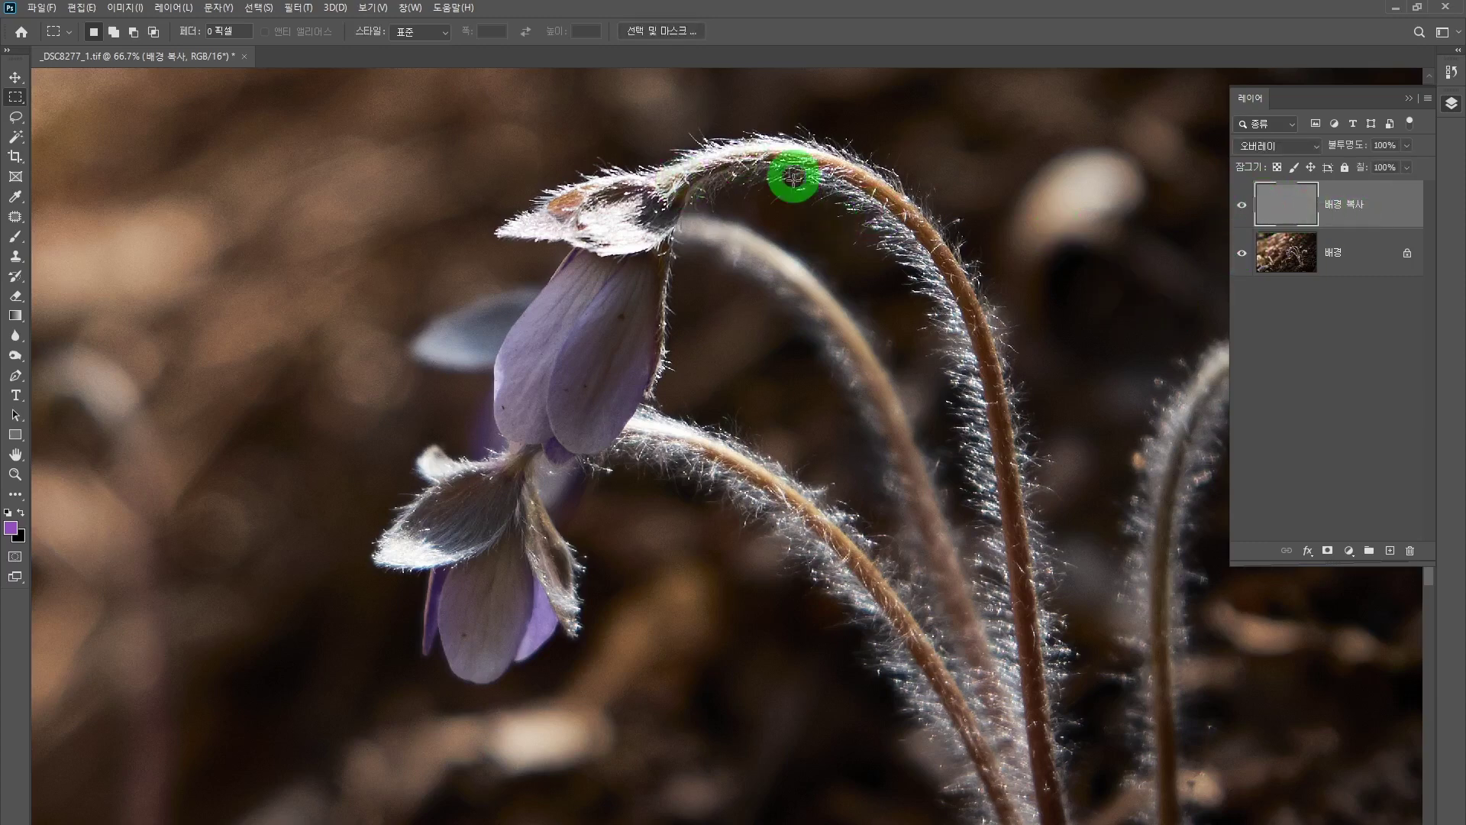
left_click(1242, 204)
left_click(1242, 205)
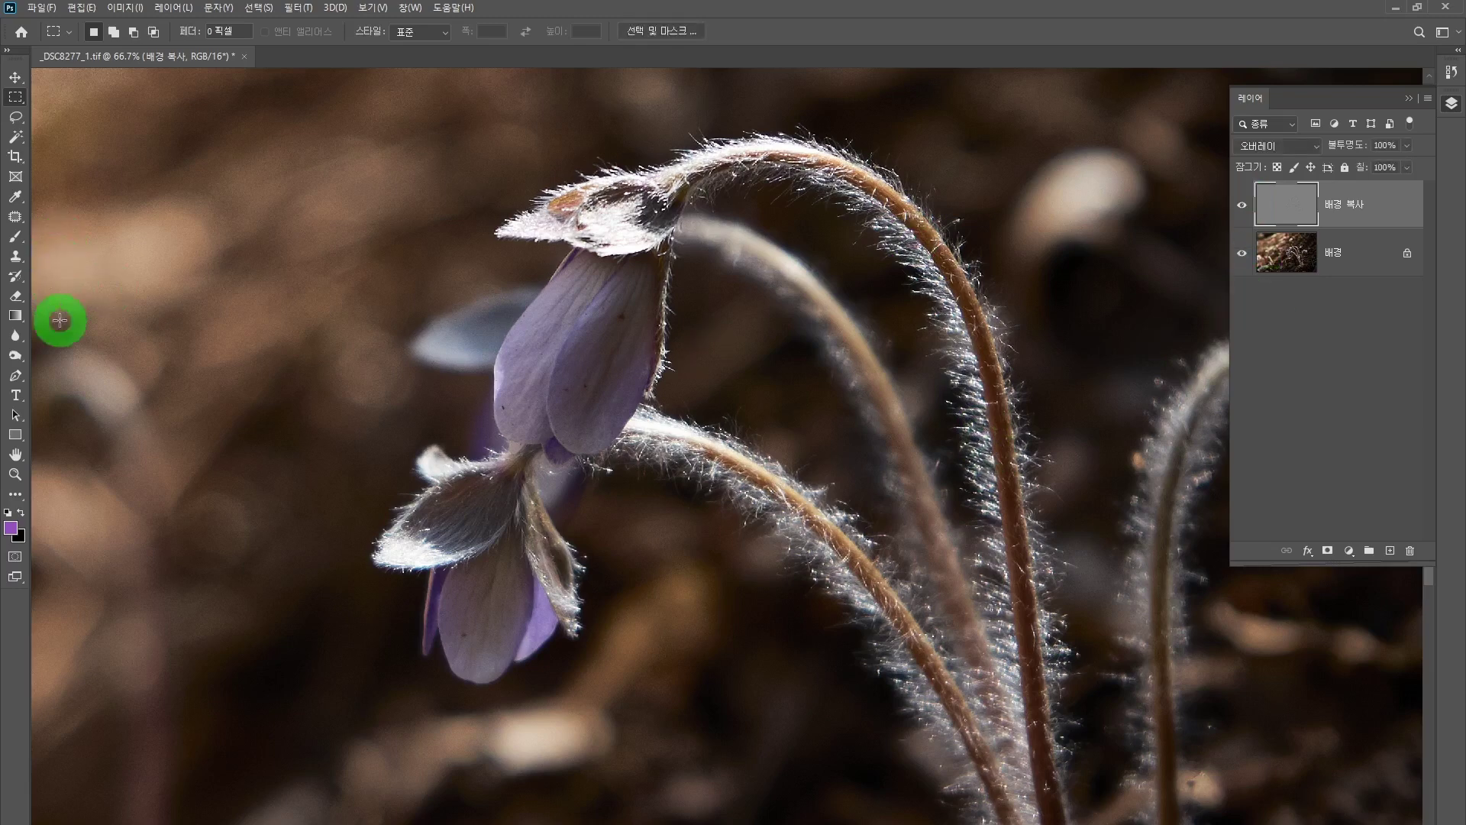
Switch to the Sharpen tool and enlarge its brush to 250 pixels
left_click(16, 340)
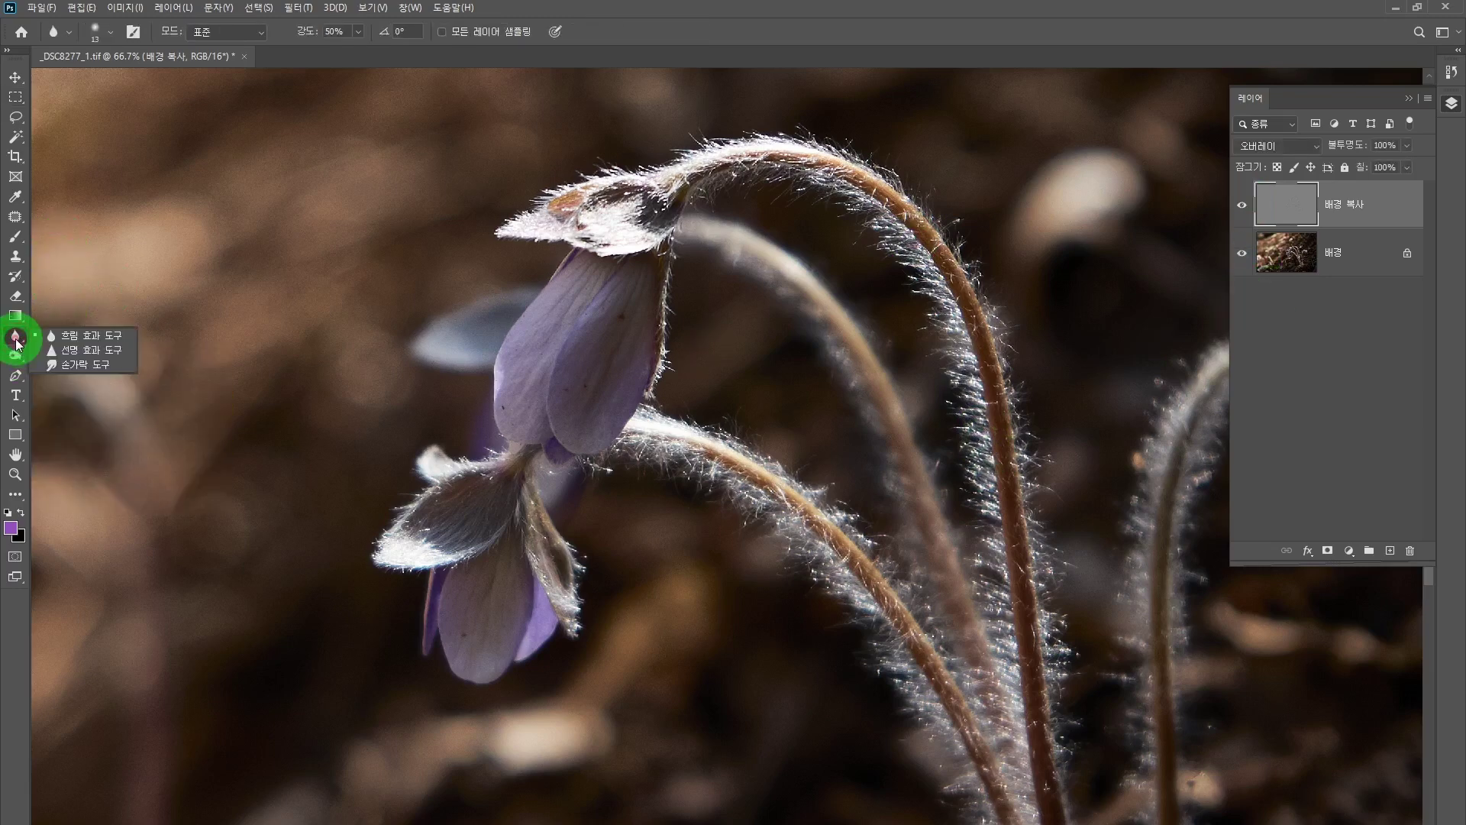
left_click_drag(16, 343, 72, 357)
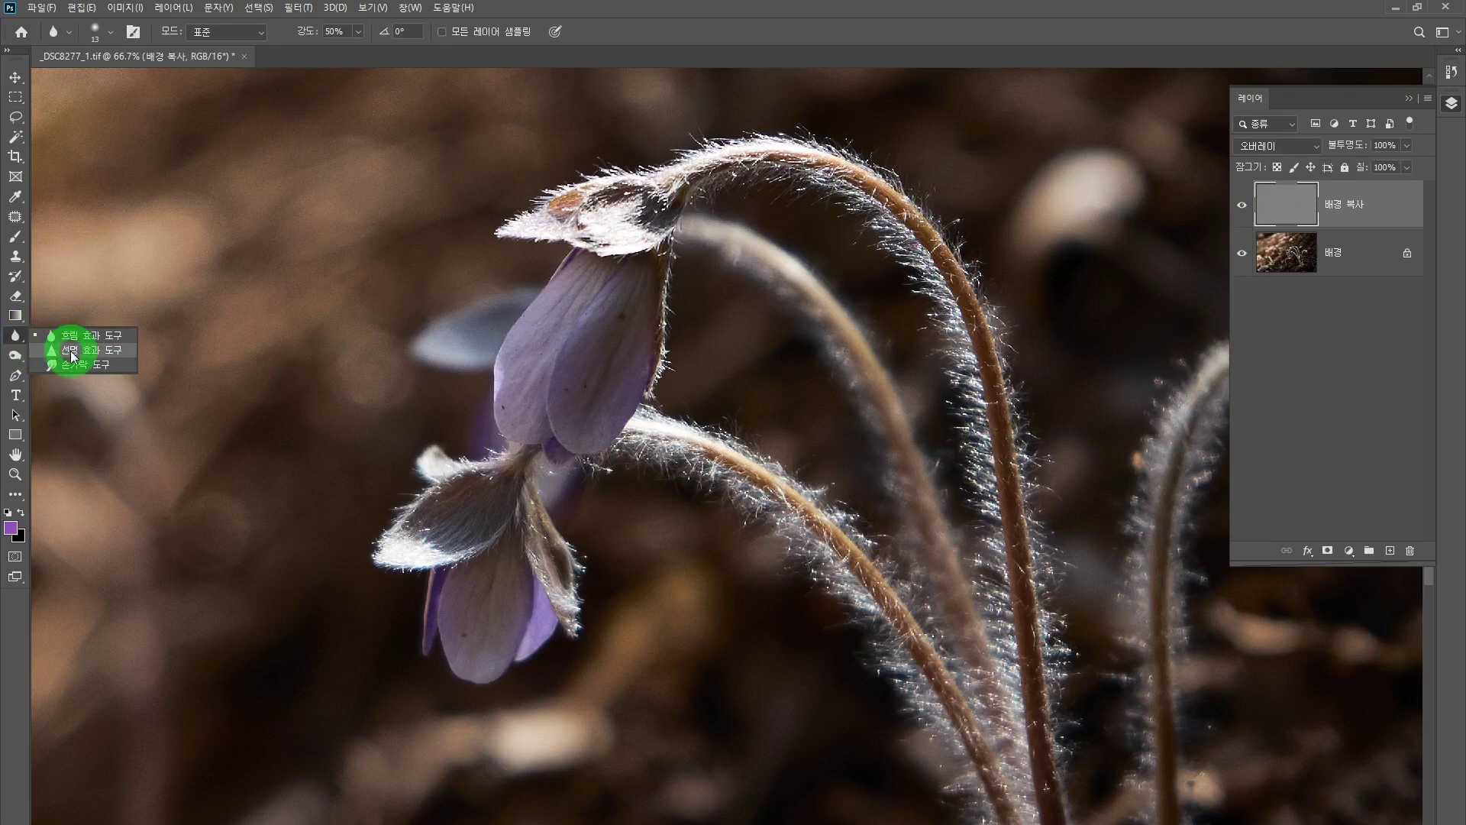
left_click_drag(72, 356, 72, 356)
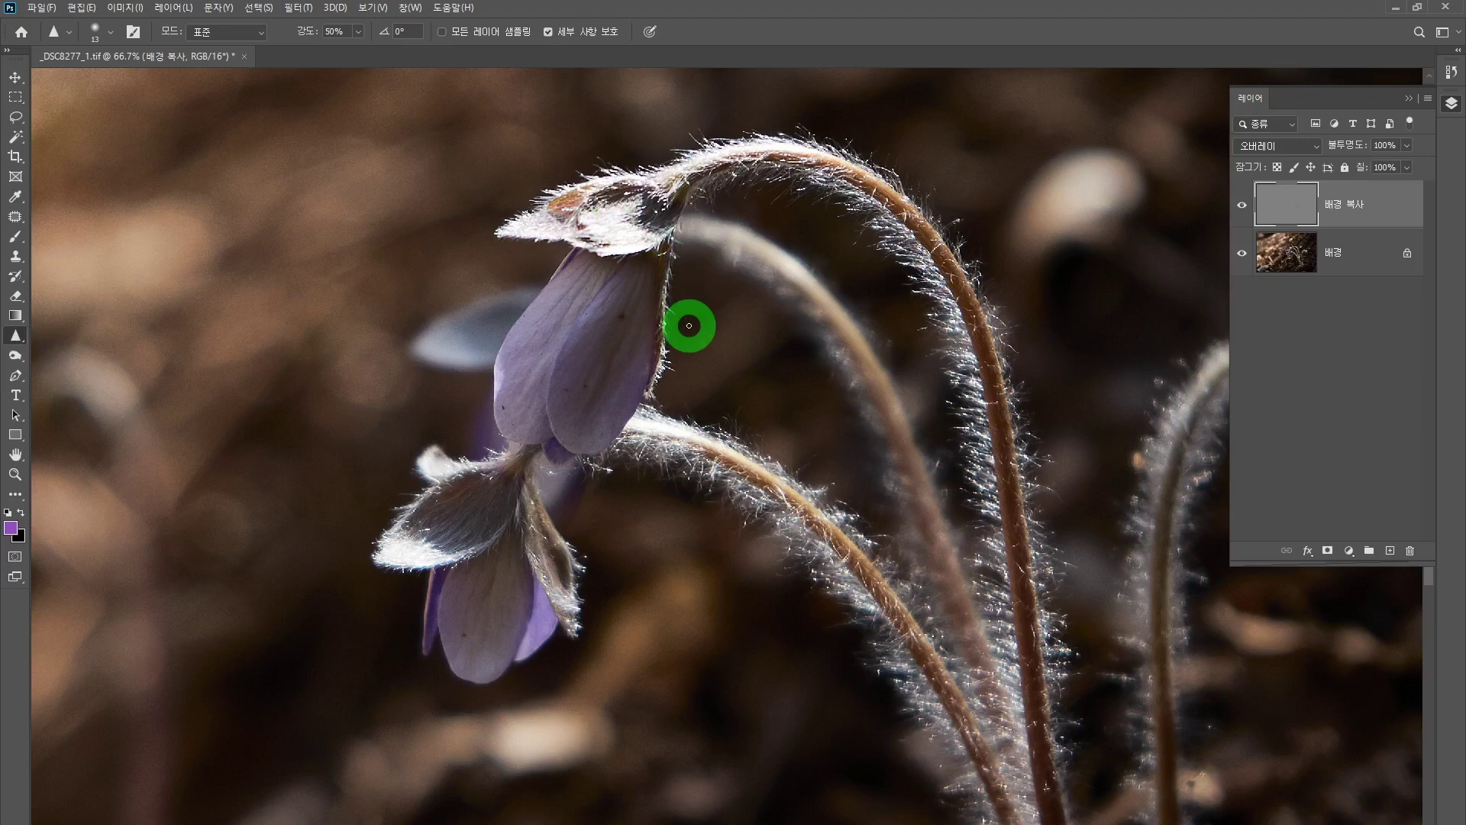
mouse_move(689, 326)
left_mouse_down()
mouse_move(638, 372)
mouse_move(707, 356)
left_mouse_up()
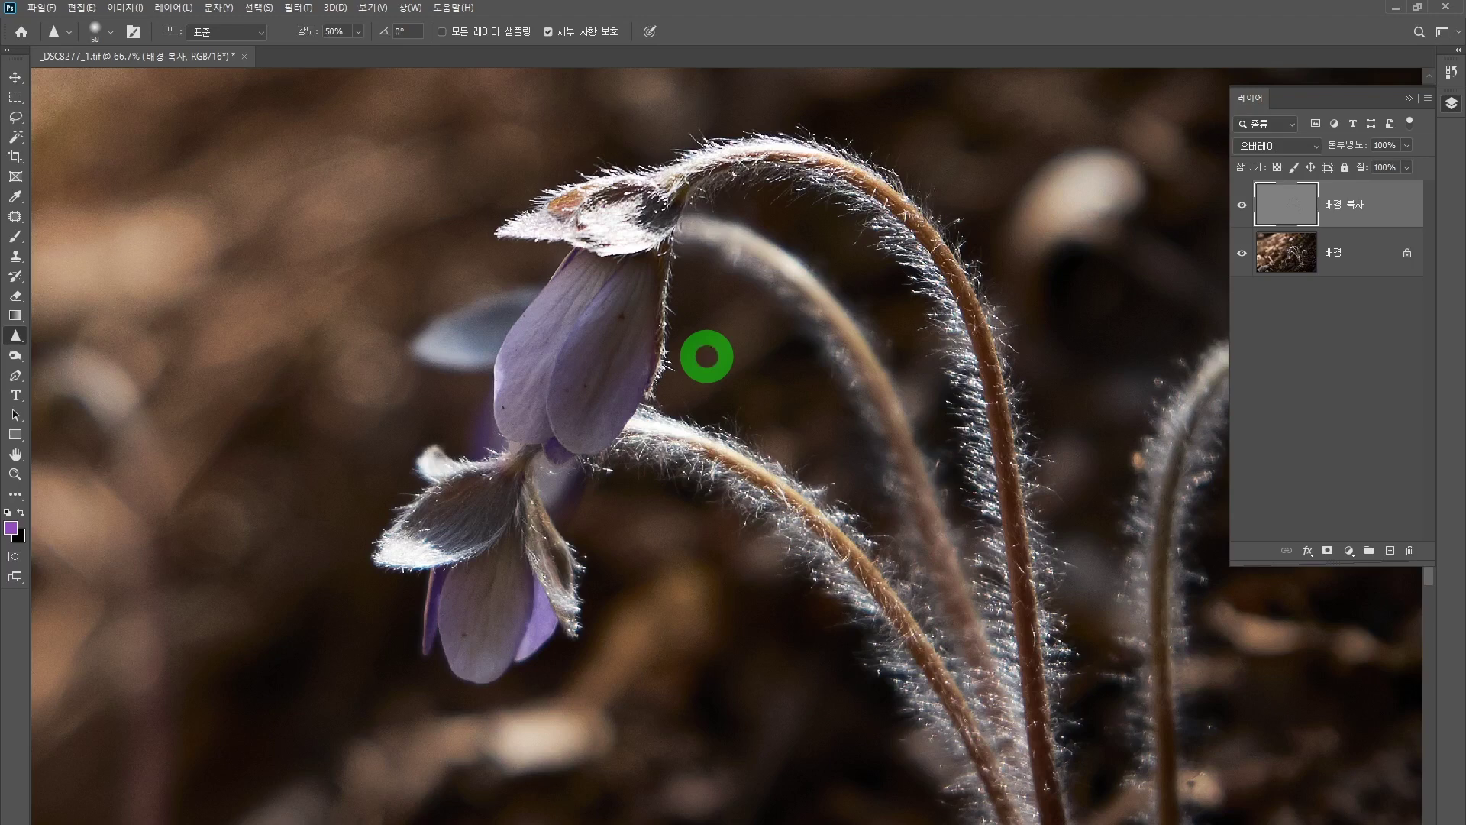
key("bracketright")
key("bracketright")
key("bracketright")
key("bracketright")
mouse_move(706, 356)
left_mouse_down()
mouse_move(708, 256)
mouse_move(741, 242)
mouse_move(588, 252)
mouse_move(401, 187)
mouse_move(315, 134)
mouse_move(651, 176)
mouse_move(631, 183)
mouse_move(769, 150)
mouse_move(884, 182)
mouse_move(961, 261)
mouse_move(1007, 376)
mouse_move(1013, 514)
mouse_move(970, 413)
mouse_move(727, 312)
mouse_move(785, 199)
mouse_move(784, 214)
mouse_move(912, 252)
left_mouse_up()
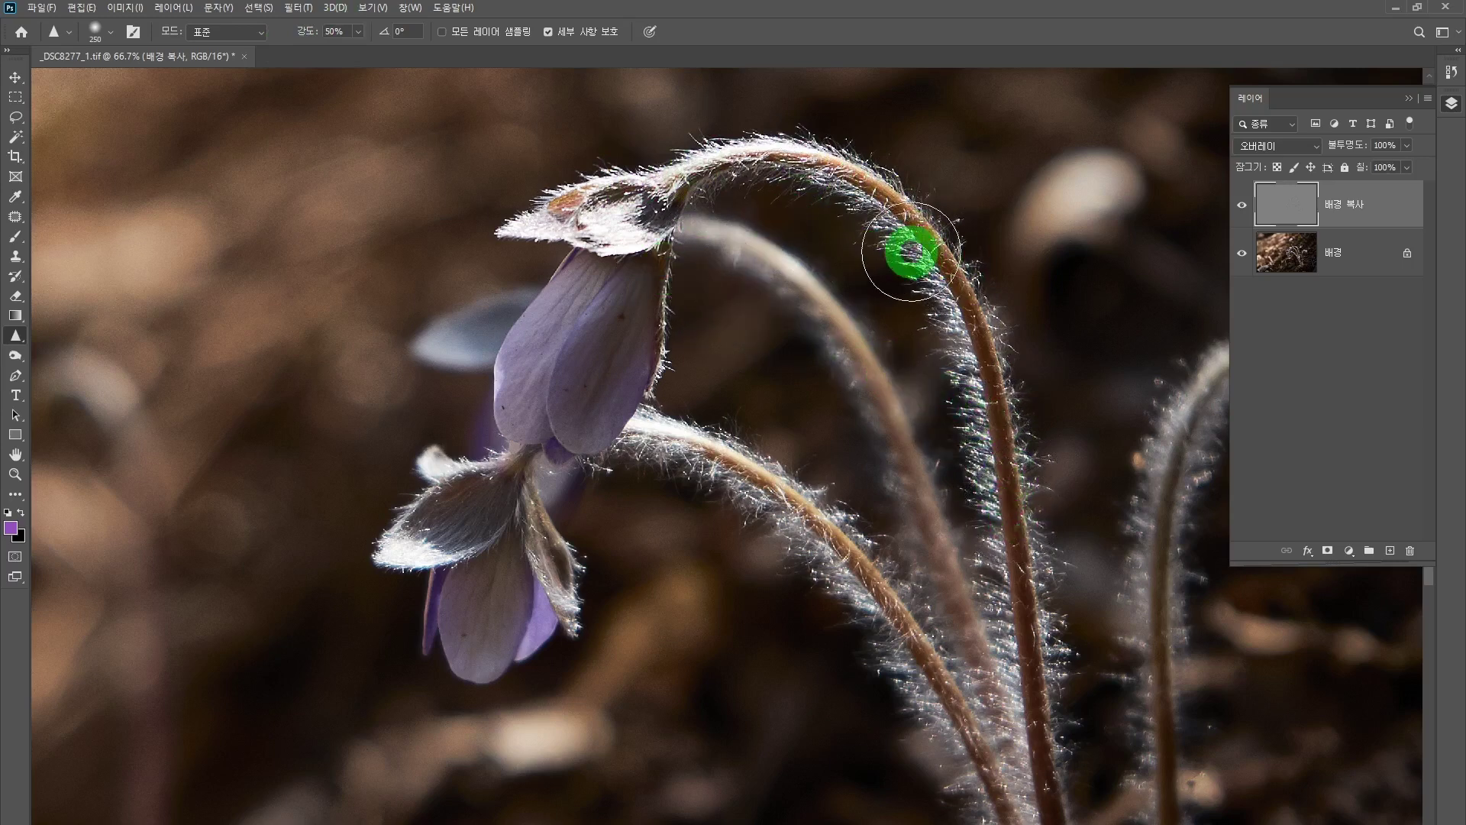
Set the Sharpen tool's strength to 15% and brush over the flower heads and hairy stems on the High Pass layer
left_click(337, 31)
left_click(304, 34)
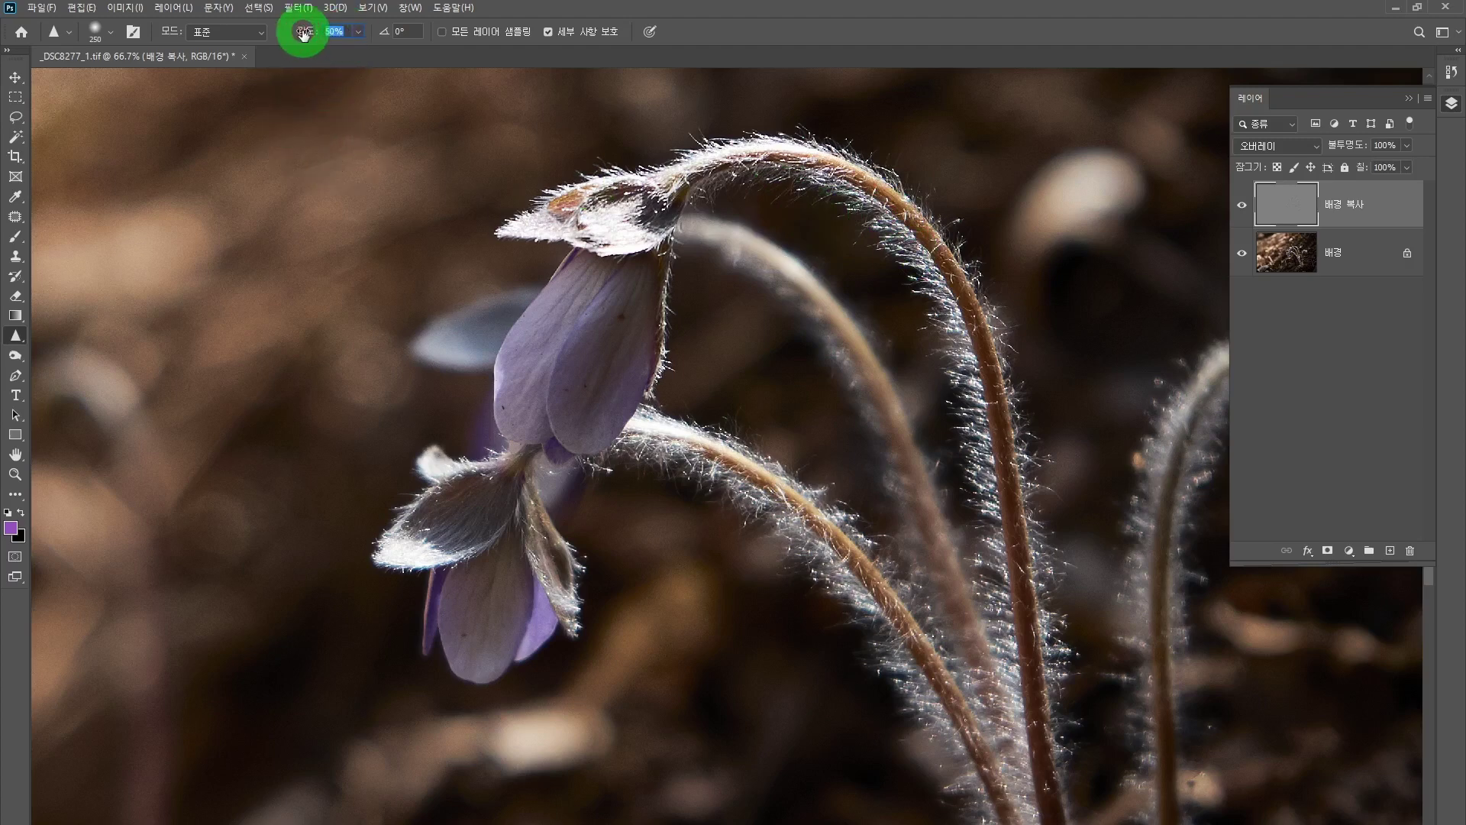
type("15")
mouse_move(517, 151)
left_mouse_down()
mouse_move(688, 180)
mouse_move(569, 236)
mouse_move(736, 159)
mouse_move(942, 245)
mouse_move(1001, 429)
mouse_move(1018, 678)
mouse_move(958, 747)
mouse_move(756, 534)
mouse_move(573, 452)
mouse_move(680, 465)
mouse_move(986, 752)
mouse_move(851, 589)
mouse_move(540, 439)
mouse_move(379, 563)
mouse_move(507, 465)
mouse_move(562, 612)
mouse_move(689, 174)
mouse_move(649, 245)
mouse_move(812, 196)
left_mouse_up()
mouse_move(962, 327)
left_mouse_down()
mouse_move(1055, 809)
mouse_move(782, 532)
mouse_move(627, 445)
mouse_move(864, 660)
mouse_move(958, 810)
mouse_move(1041, 541)
mouse_move(1009, 524)
mouse_move(923, 257)
mouse_move(722, 175)
mouse_move(958, 283)
mouse_move(941, 276)
mouse_move(1017, 721)
mouse_move(990, 354)
mouse_move(861, 614)
mouse_move(938, 704)
mouse_move(852, 579)
mouse_move(624, 445)
mouse_move(546, 436)
mouse_move(601, 345)
mouse_move(623, 248)
mouse_move(606, 362)
mouse_move(540, 471)
mouse_move(859, 324)
mouse_move(610, 258)
left_mouse_up()
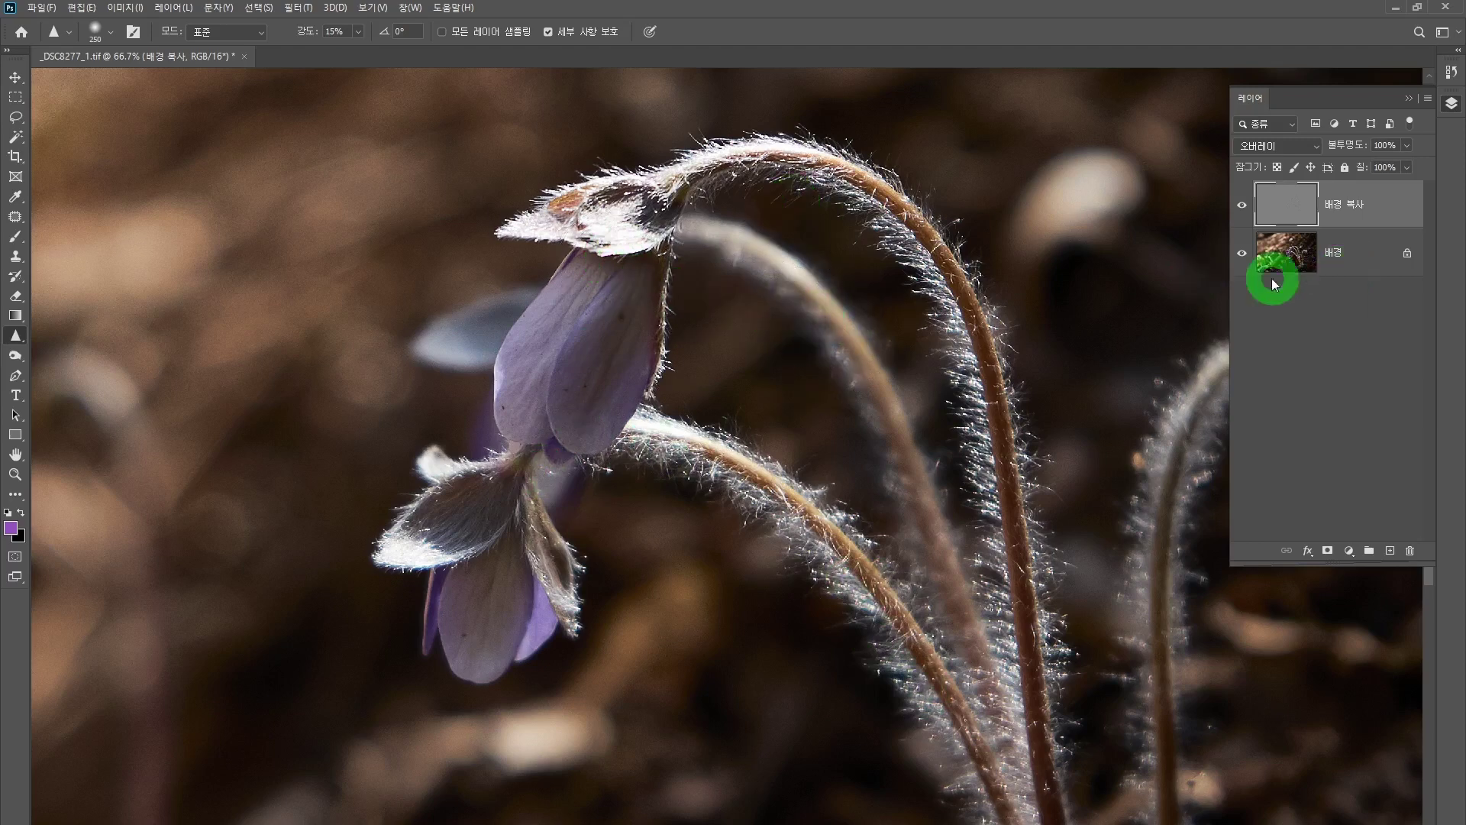
Check the High Pass layer's effect by toggling its visibility, and flatten the image into the background
left_click(1245, 206)
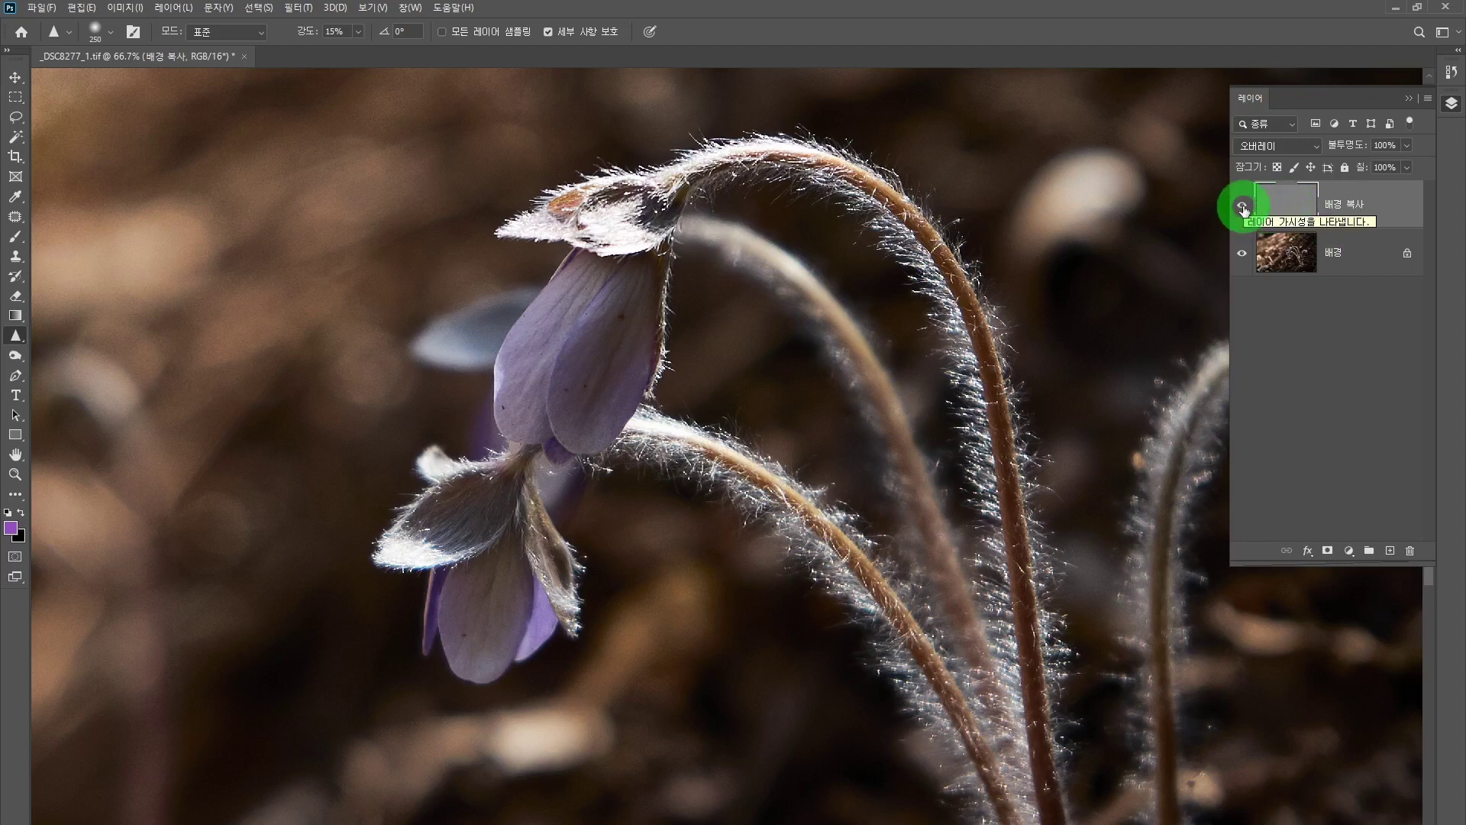
left_click(1427, 98)
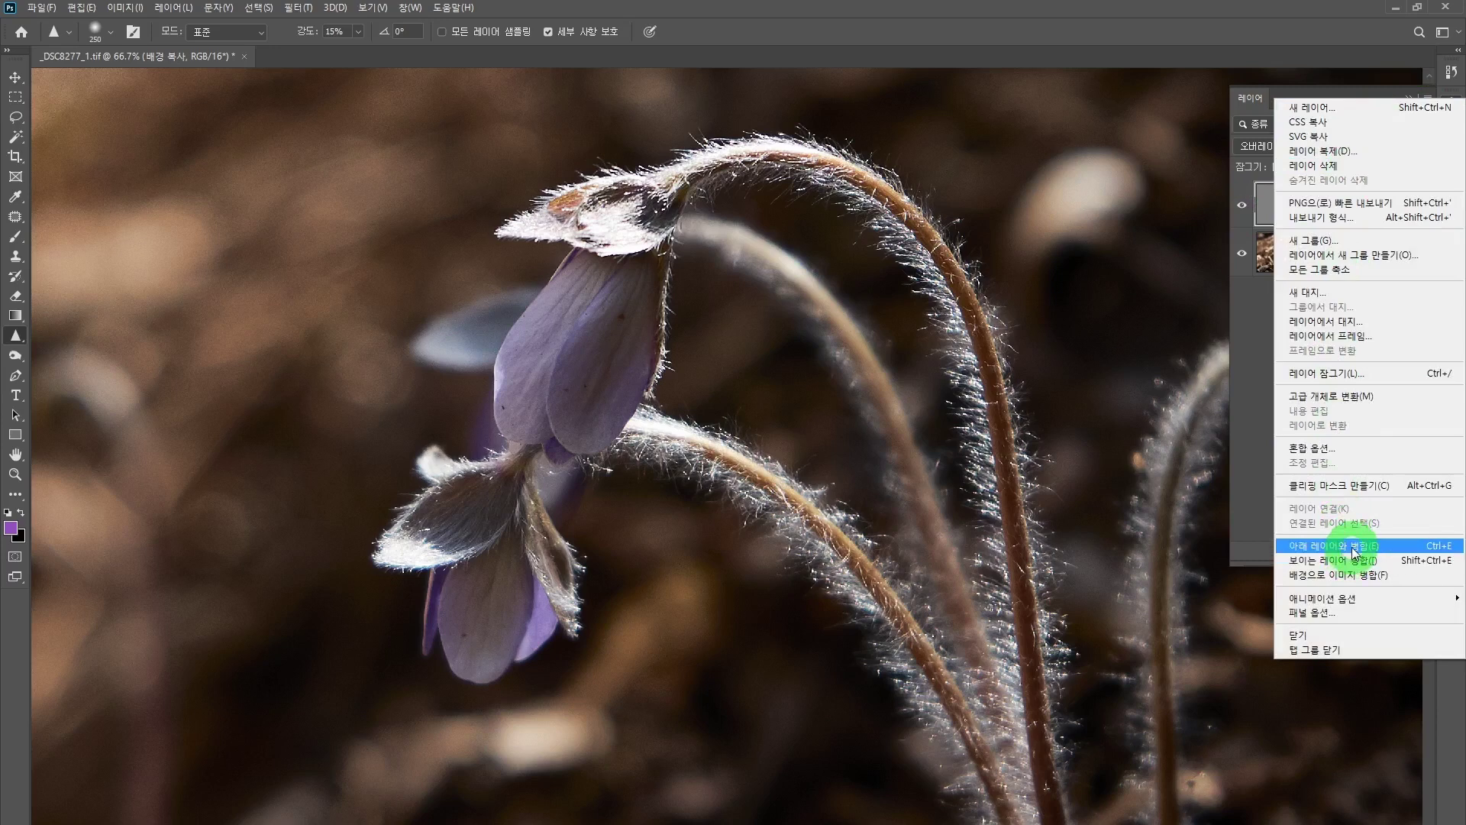
left_click(1353, 575)
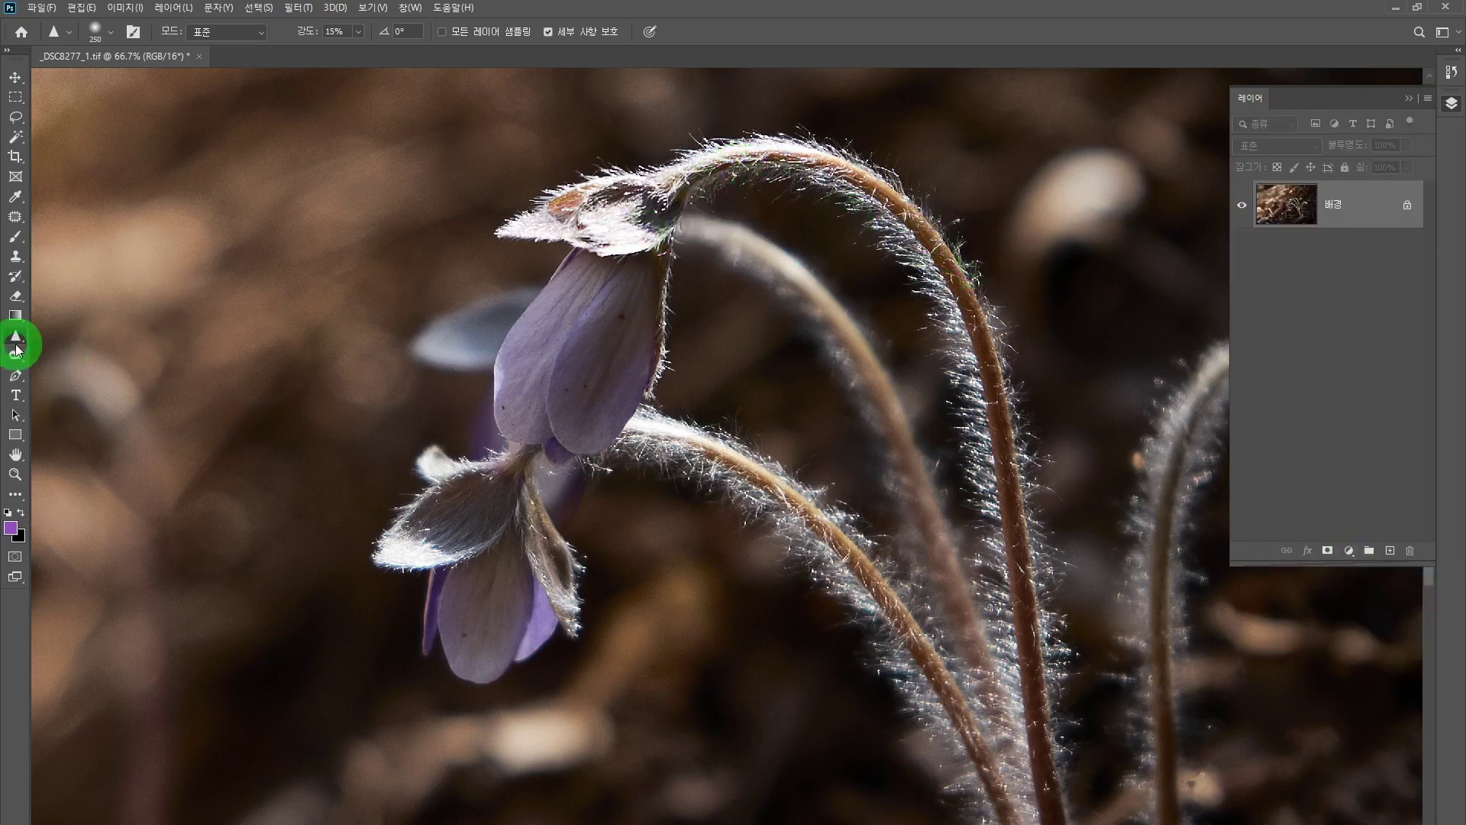
Sharpen the flowers and stems on the flattened background with the Sharpen tool at 15% strength
mouse_move(593, 213)
left_mouse_down()
mouse_move(690, 183)
mouse_move(782, 185)
mouse_move(877, 207)
mouse_move(969, 271)
mouse_move(1011, 456)
mouse_move(1021, 659)
mouse_move(958, 314)
mouse_move(950, 601)
mouse_move(919, 617)
mouse_move(640, 465)
mouse_move(518, 443)
mouse_move(771, 505)
mouse_move(622, 454)
mouse_move(452, 481)
mouse_move(509, 471)
mouse_move(400, 535)
mouse_move(473, 506)
mouse_move(530, 430)
mouse_move(565, 655)
mouse_move(553, 526)
mouse_move(624, 307)
mouse_move(681, 203)
mouse_move(765, 147)
mouse_move(609, 239)
mouse_move(574, 216)
mouse_move(751, 177)
mouse_move(957, 314)
mouse_move(1018, 497)
mouse_move(1024, 685)
mouse_move(954, 334)
mouse_move(823, 172)
mouse_move(856, 181)
mouse_move(995, 434)
mouse_move(1014, 751)
mouse_move(787, 531)
mouse_move(528, 440)
mouse_move(826, 523)
mouse_move(877, 570)
mouse_move(886, 453)
mouse_move(1211, 333)
left_mouse_up()
key("ctrl+minus")
key("ctrl+minus")
key("ctrl+minus")
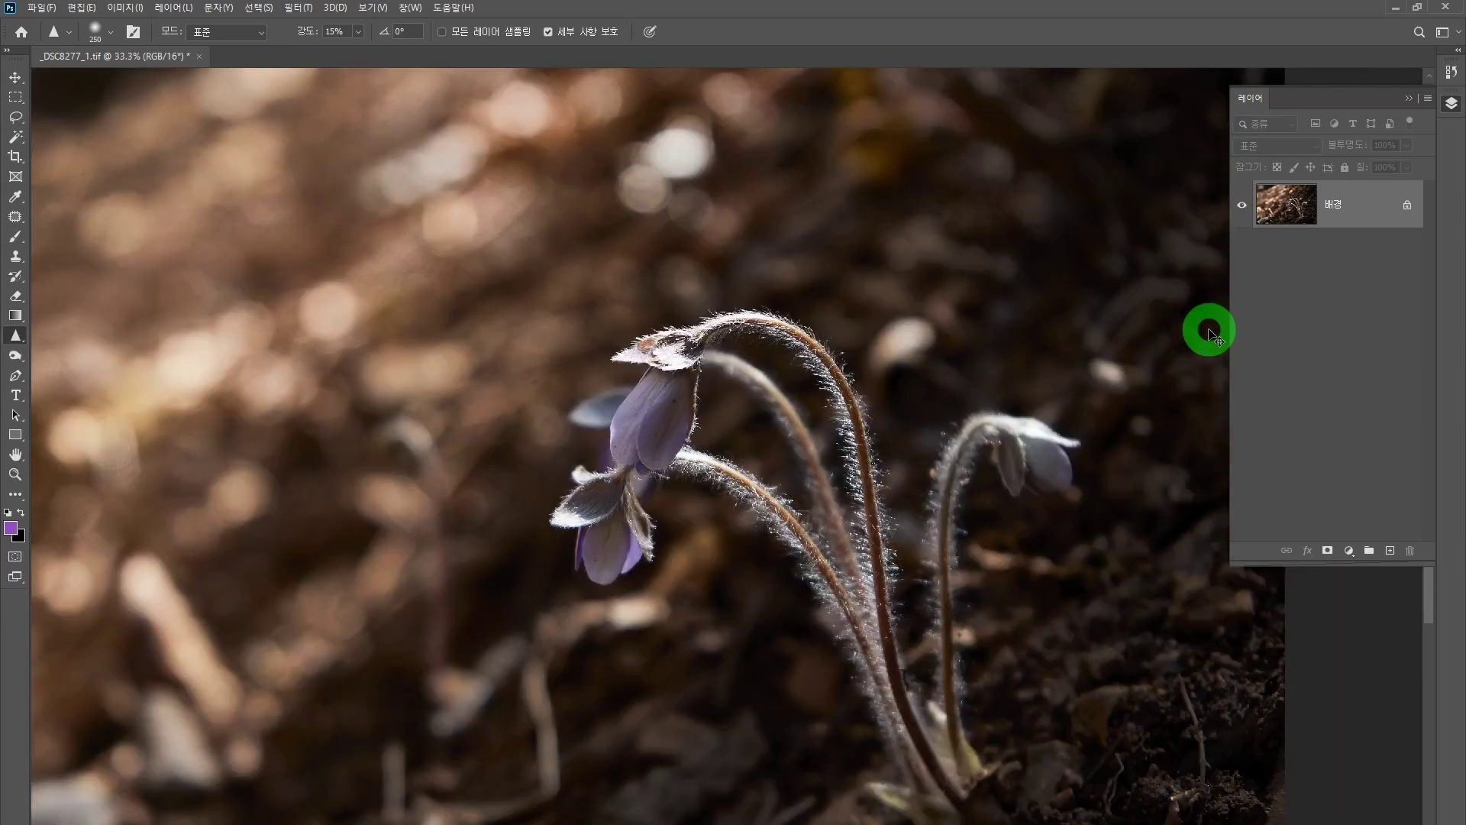
mouse_move(1209, 329)
left_mouse_down()
mouse_move(601, 280)
mouse_move(1054, 350)
mouse_move(1414, 140)
mouse_move(1367, 117)
mouse_move(1447, 74)
left_mouse_up()
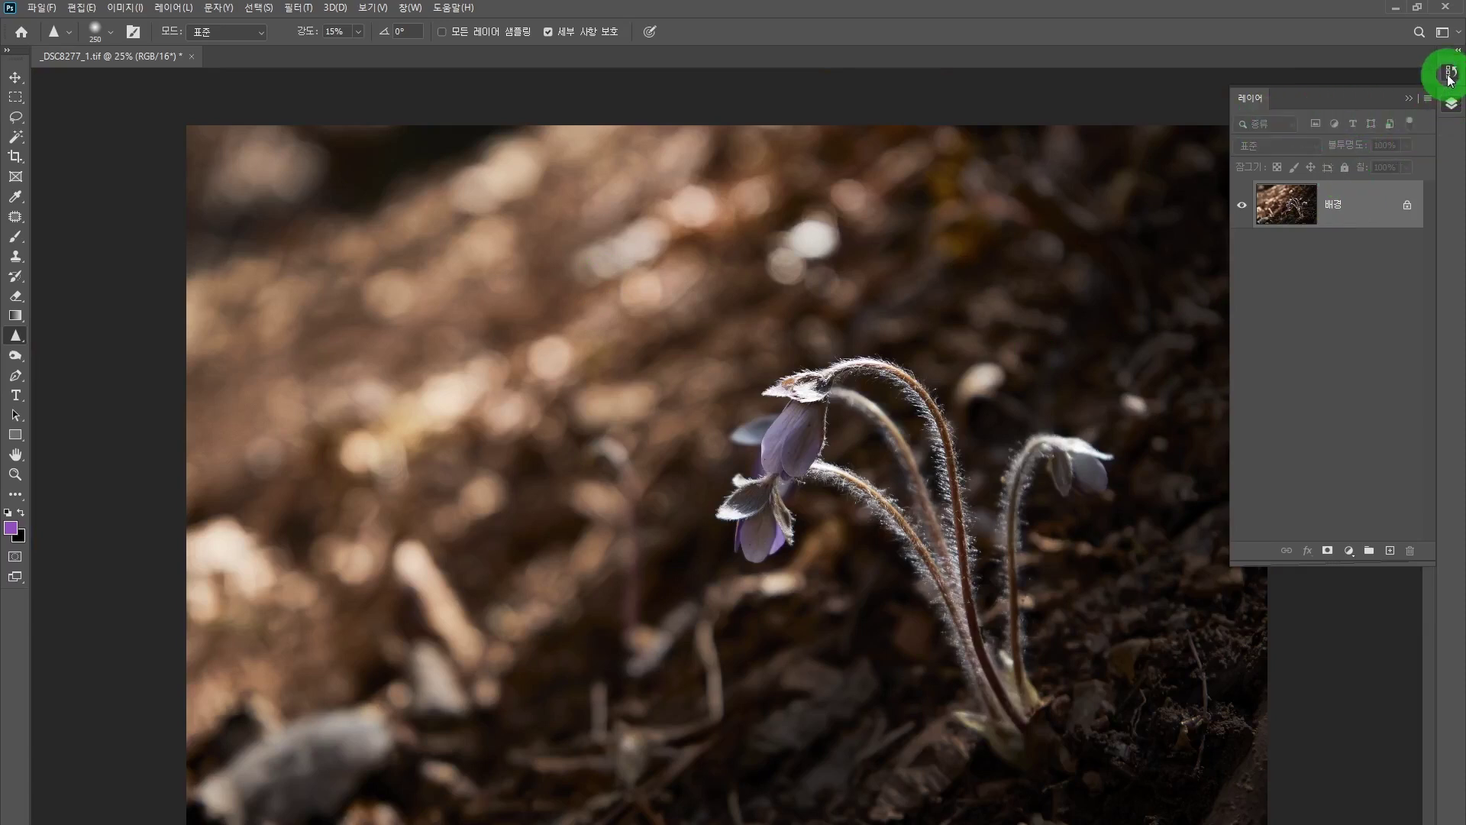
Compare the photo's original opened state with the last Sharpen tool state in the history, ending on the latter
left_click(1448, 76)
left_click_drag(1430, 331, 1430, 140)
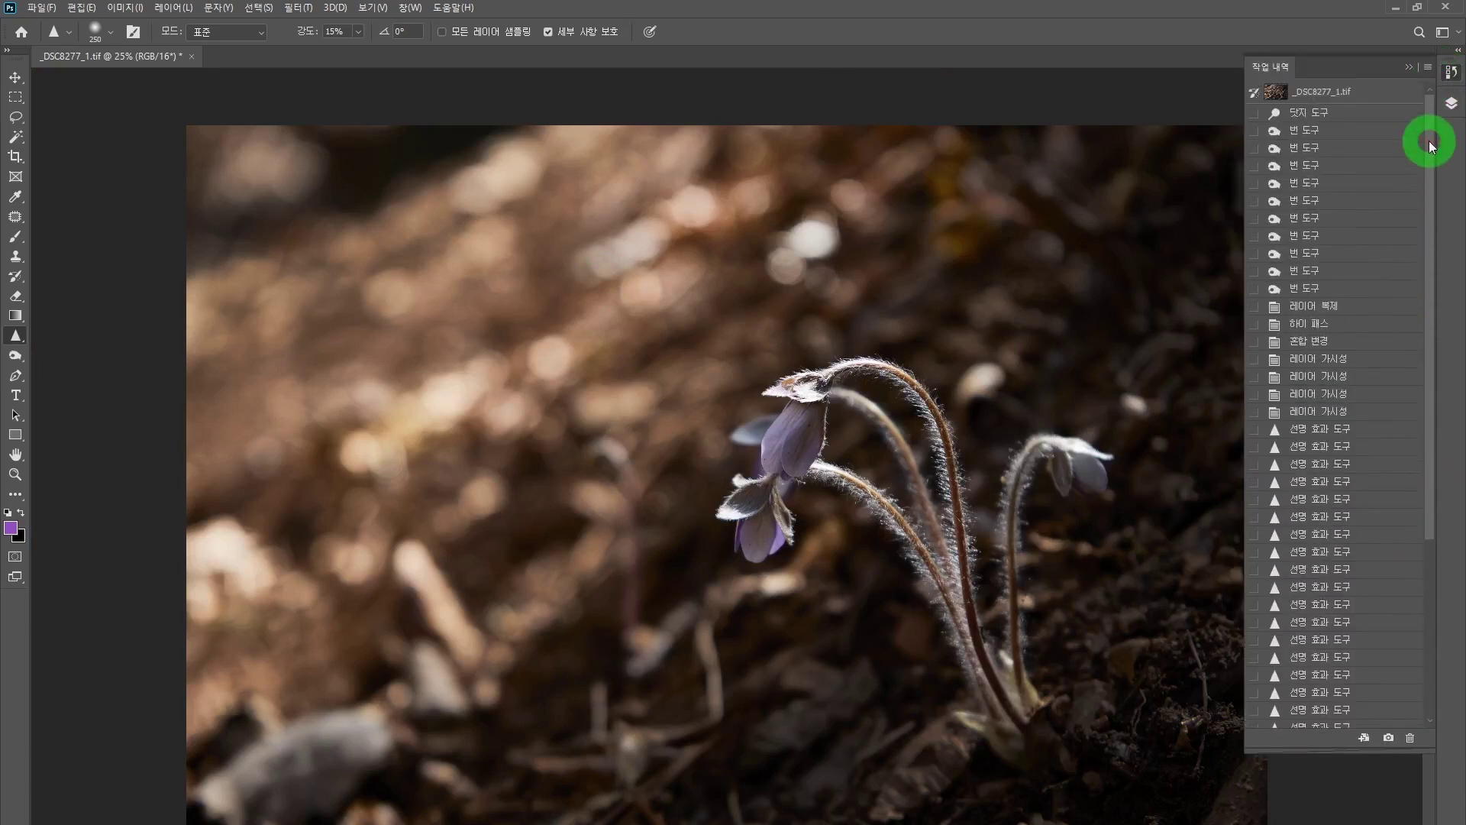
left_click(1280, 92)
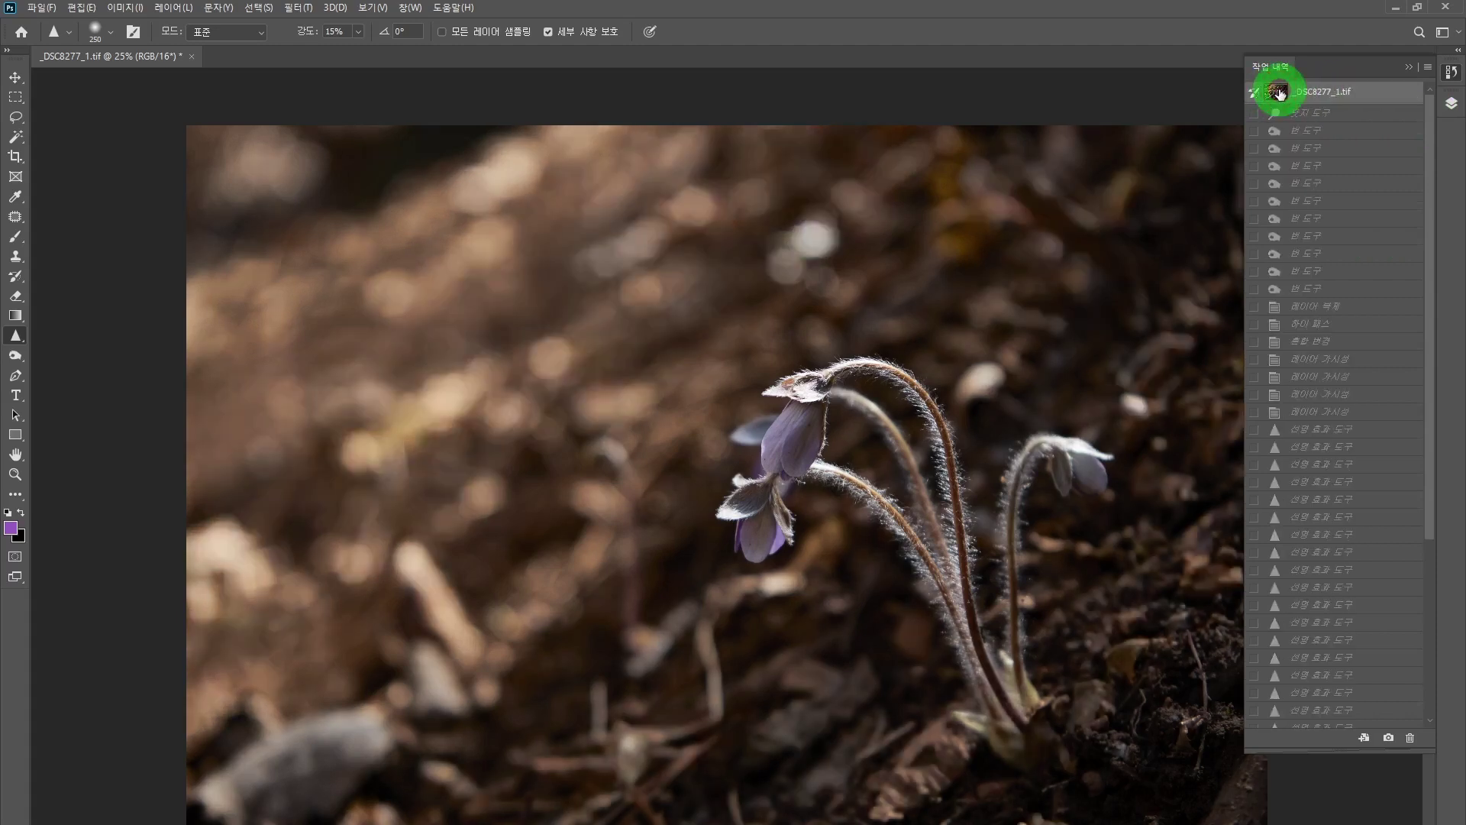
left_click_drag(1427, 125, 1438, 397)
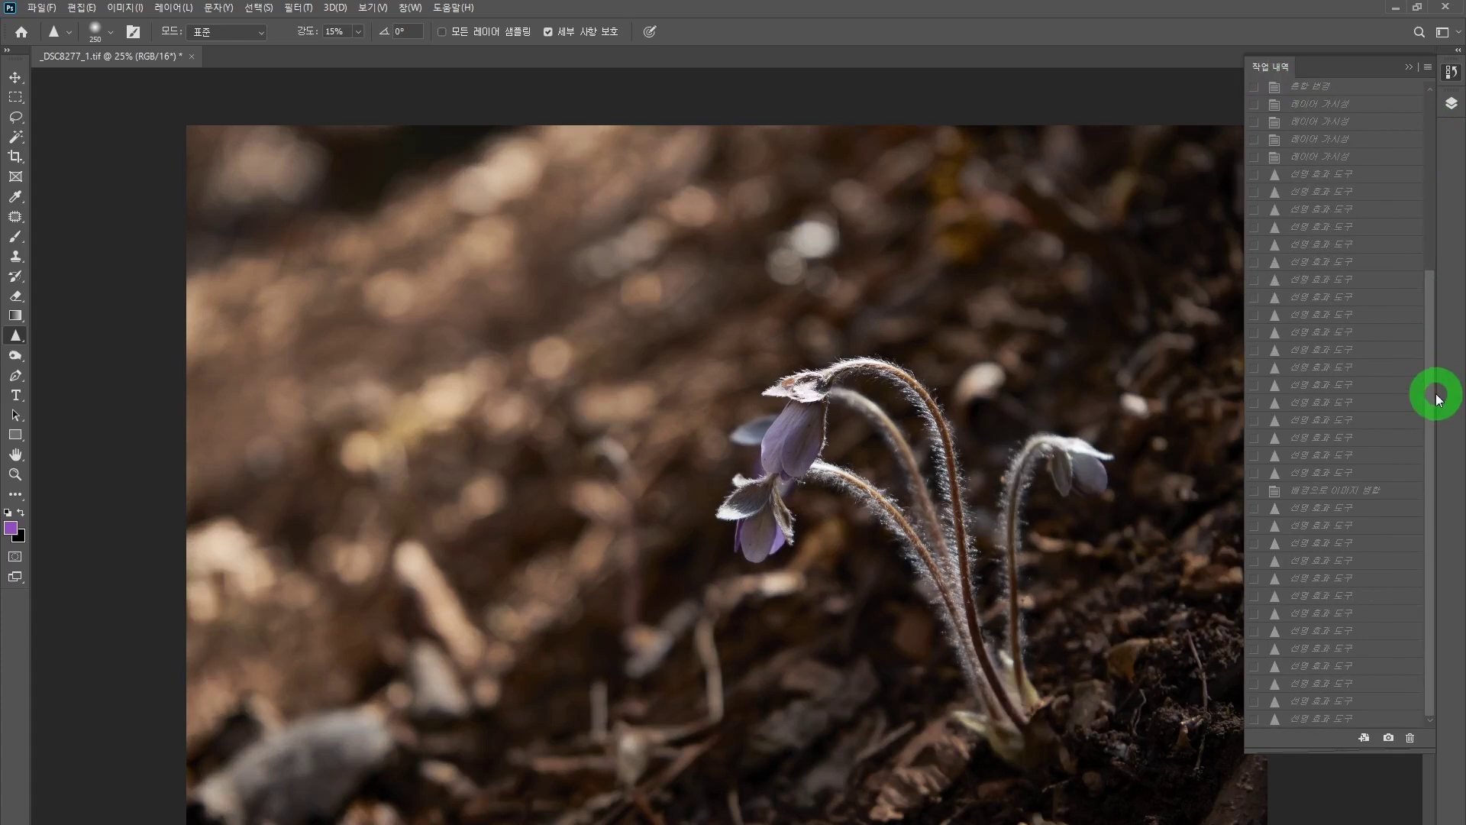
left_click(1321, 719)
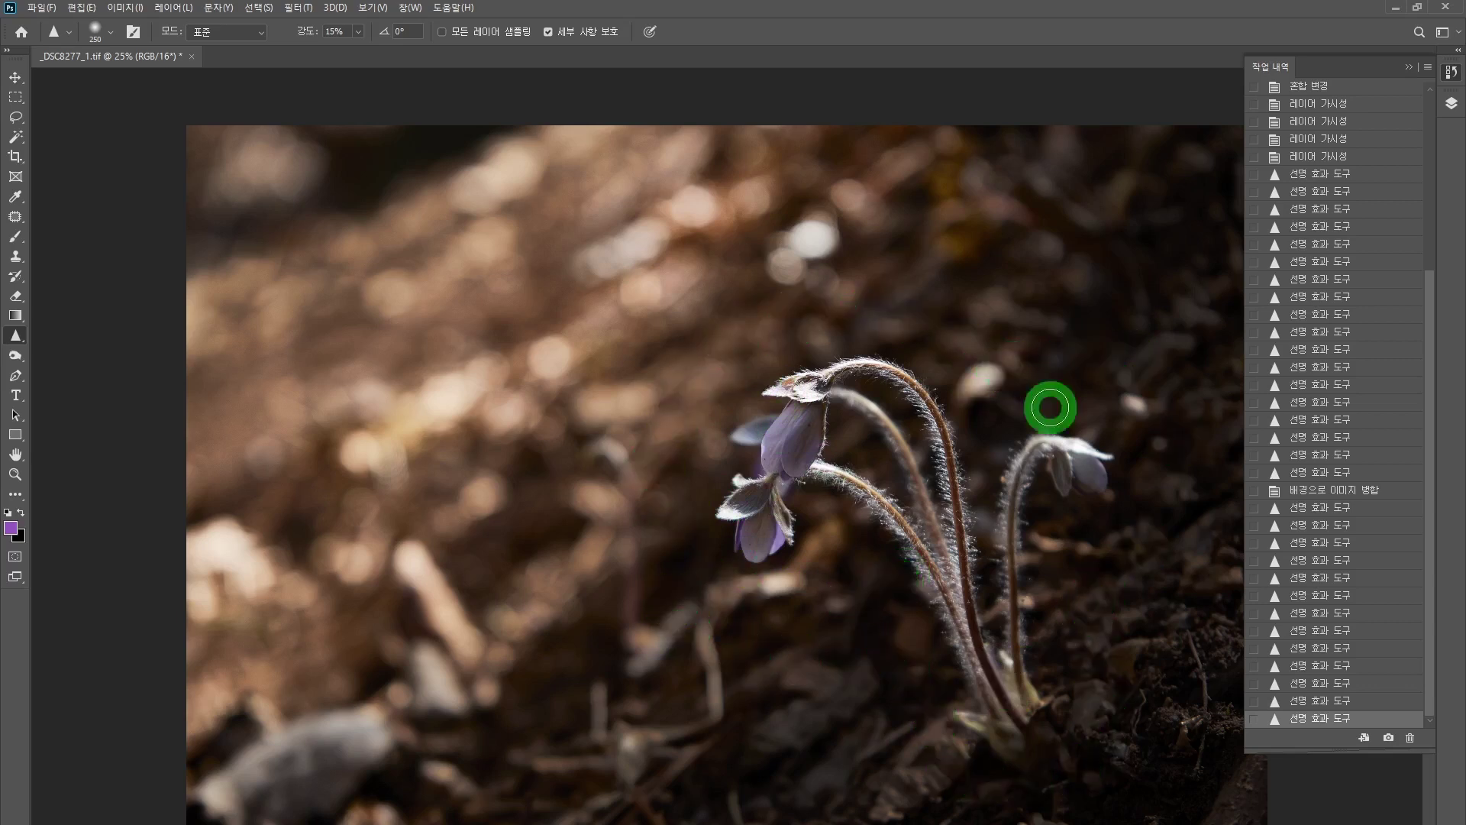
left_click(1451, 71)
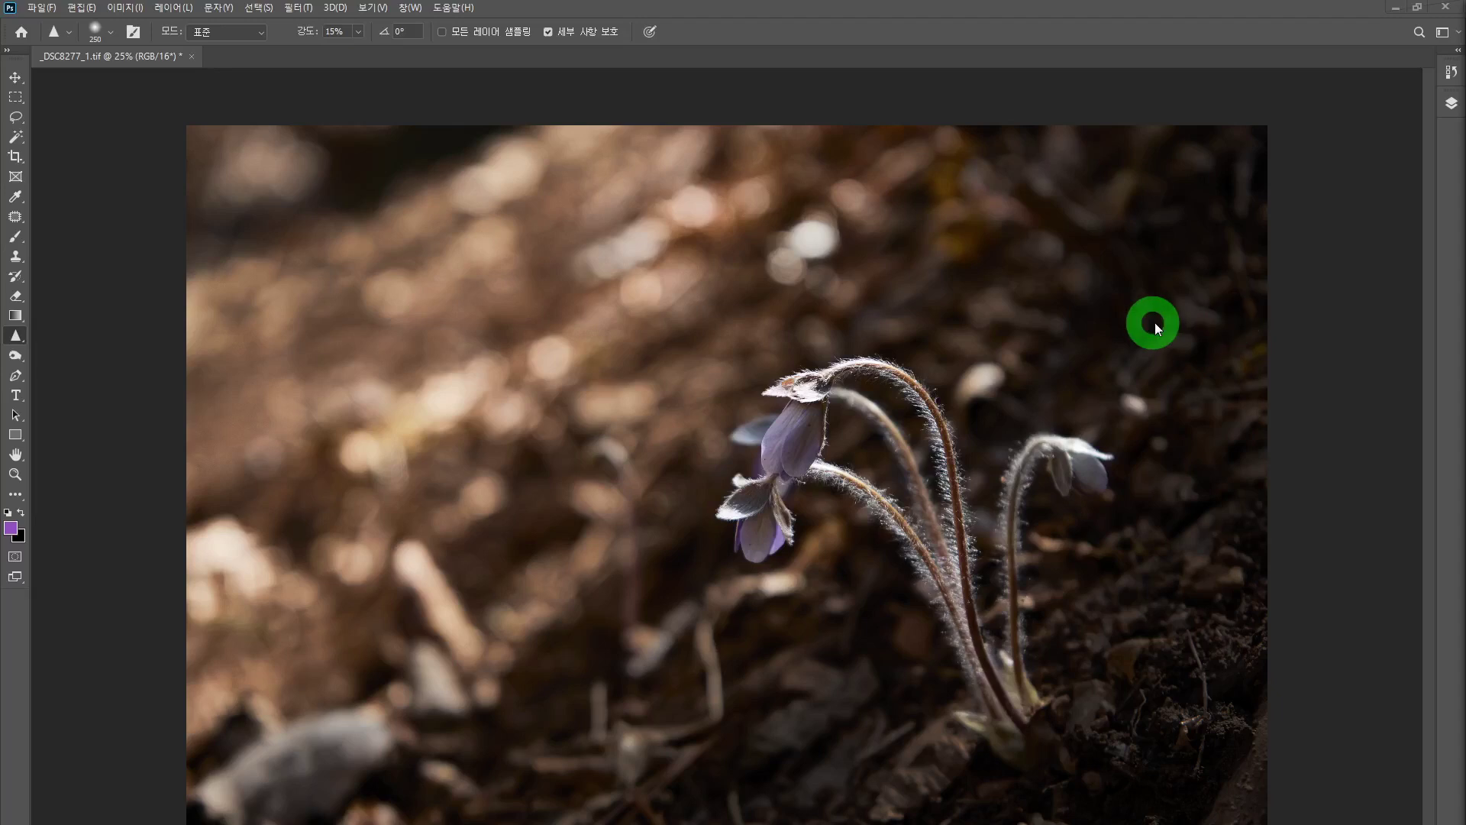